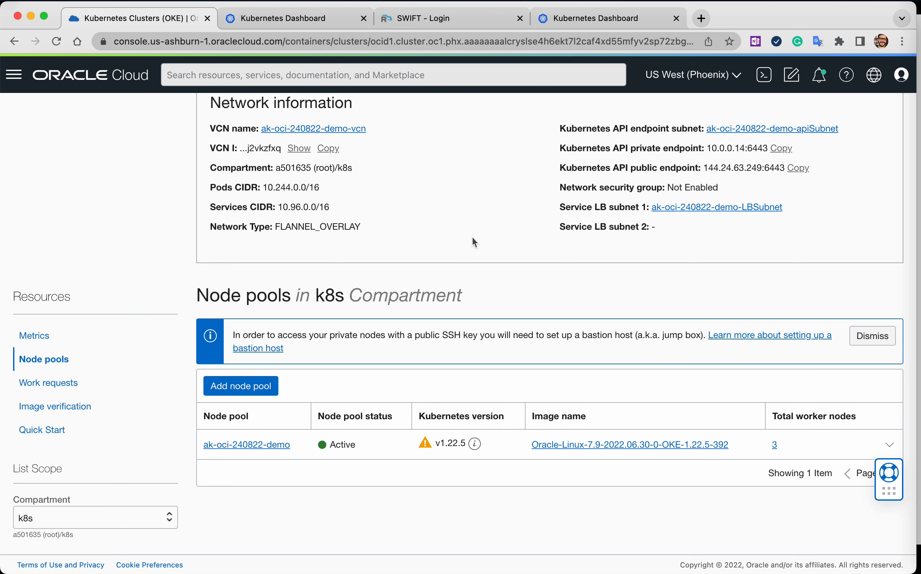
Switch from the OKE cluster details to its Kubernetes dashboard and show the bloggerapp-prod namespace.
scroll(410, 226, up, 5)
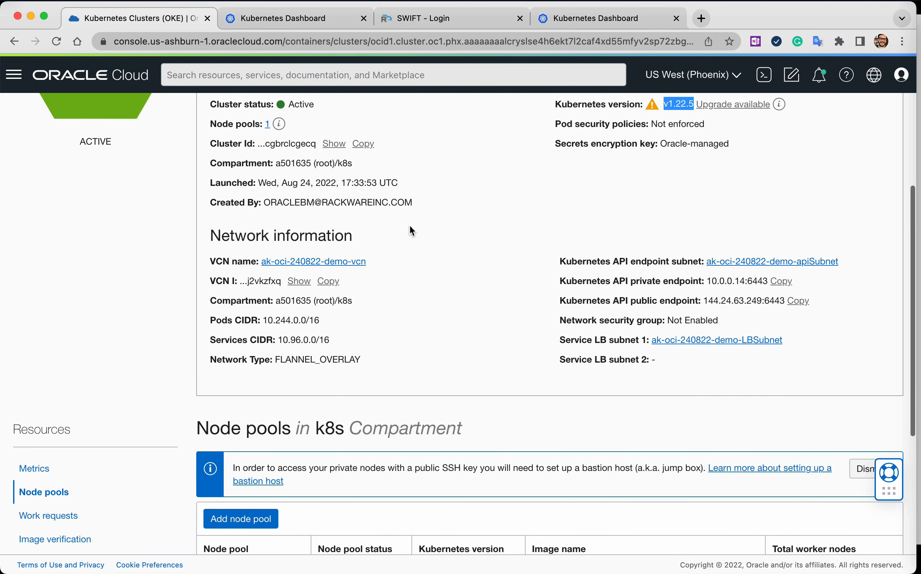
click(309, 23)
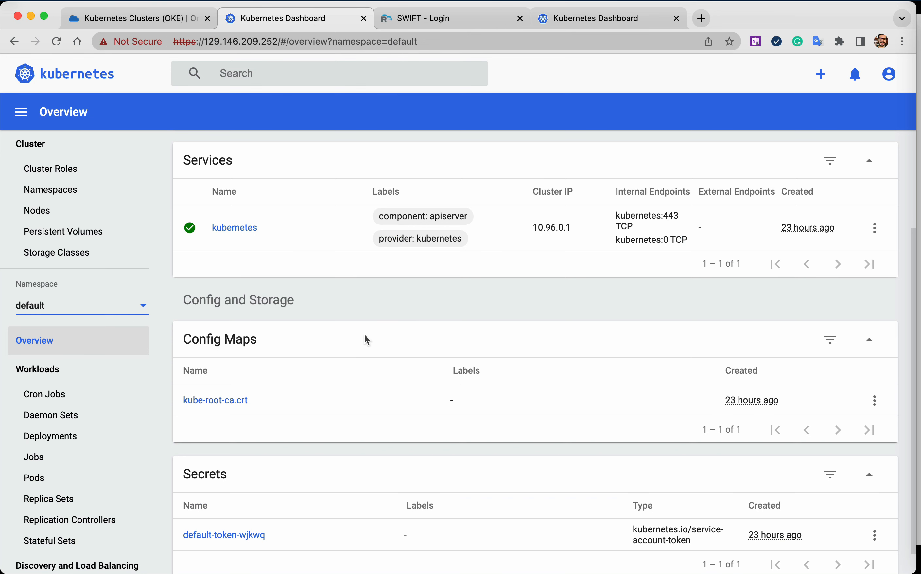
click(99, 304)
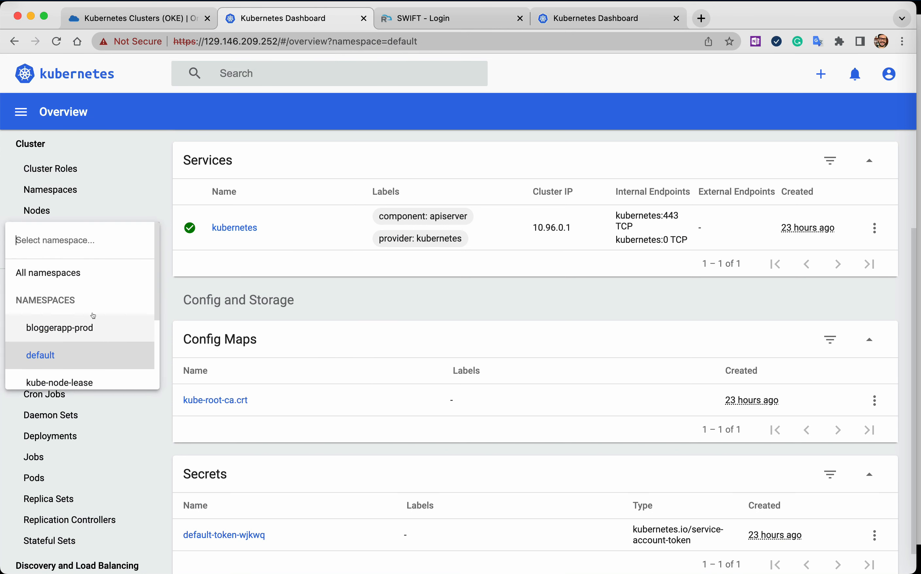
click(91, 325)
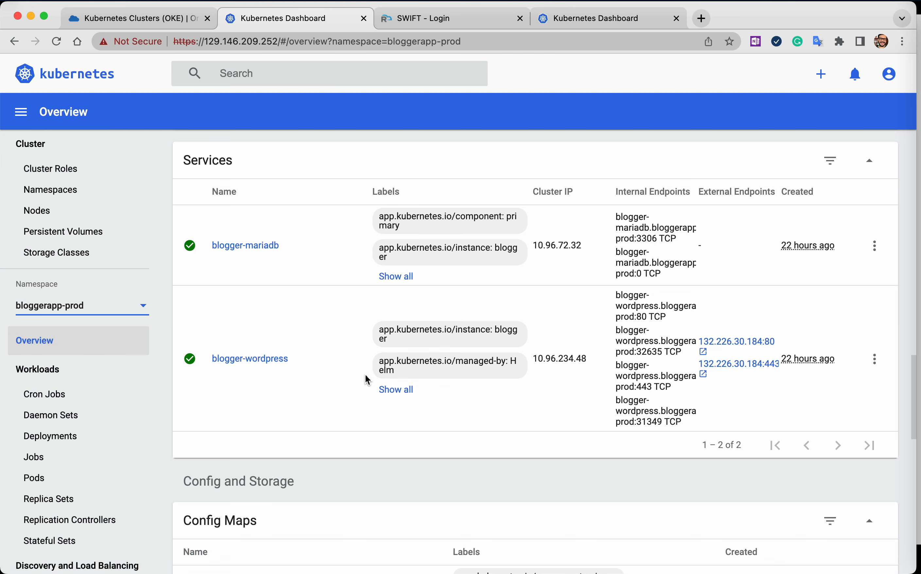
Examine the services, config maps, persistent volume claims and secrets of the bloggerapp-prod namespace.
scroll(365, 374, down, 1)
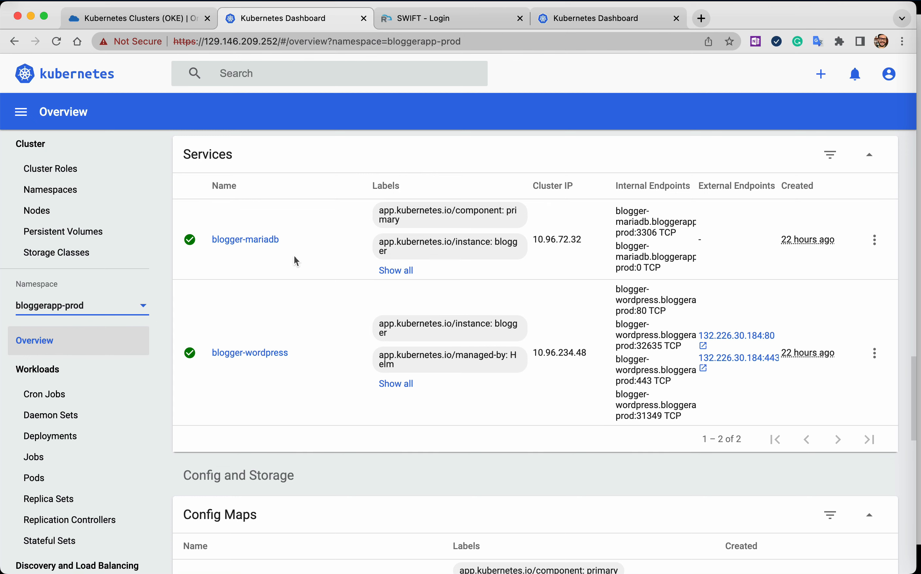
scroll(346, 398, down, 6)
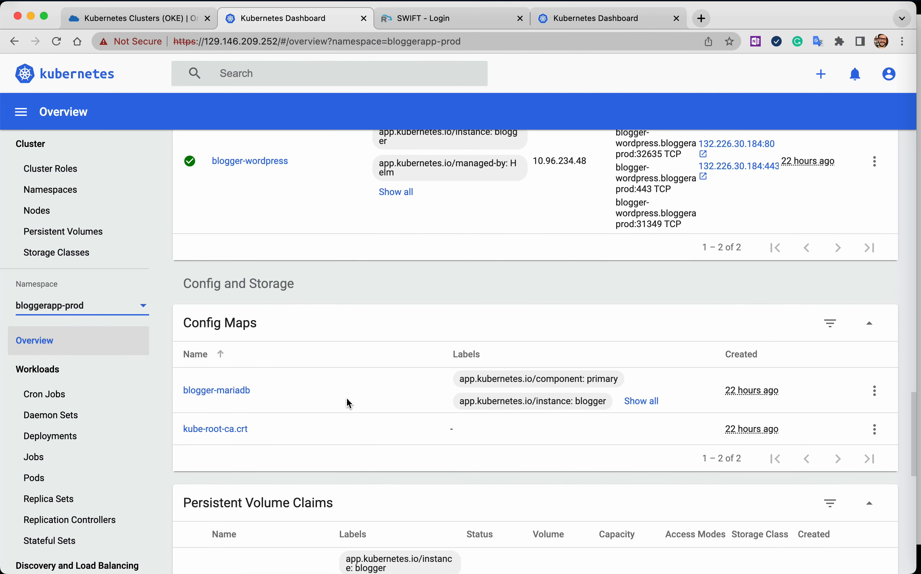
scroll(347, 398, down, 7)
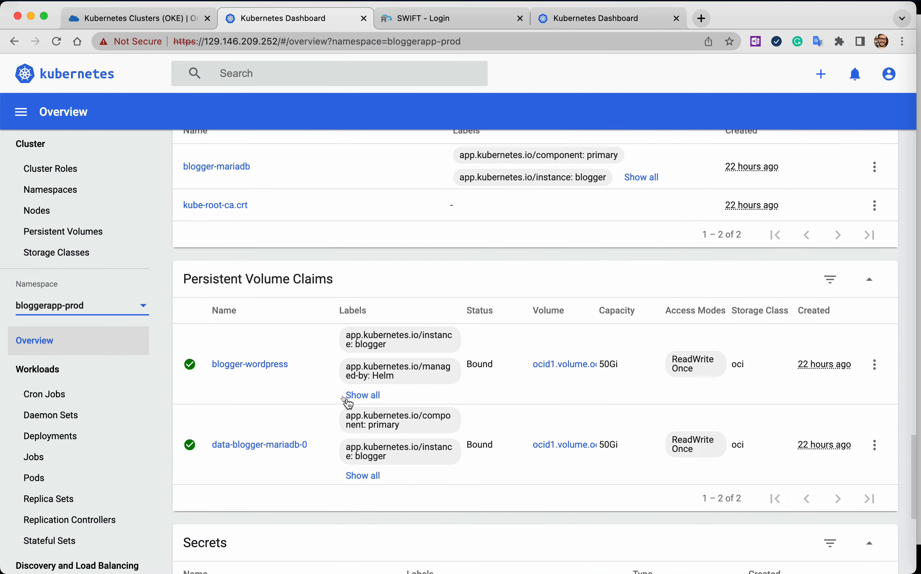
scroll(387, 397, down, 1)
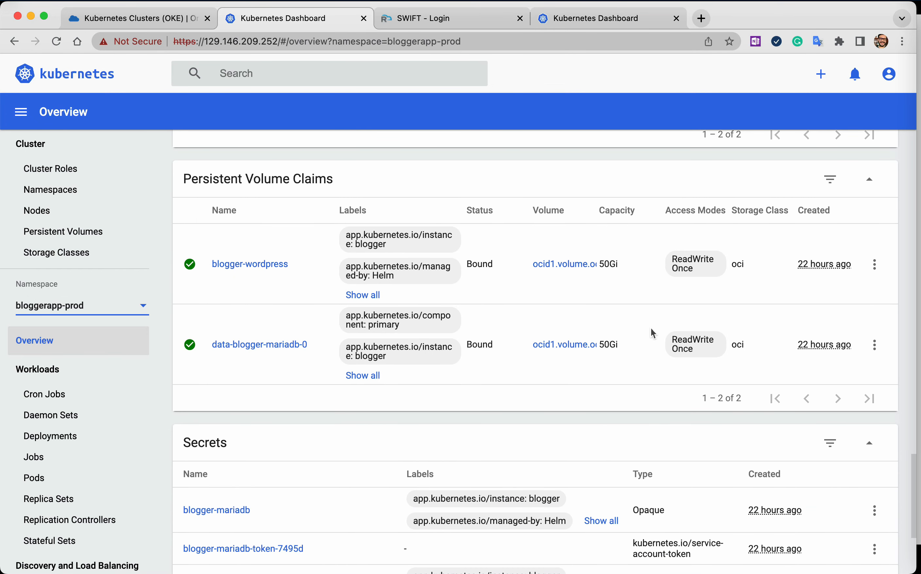
scroll(603, 318, down, 5)
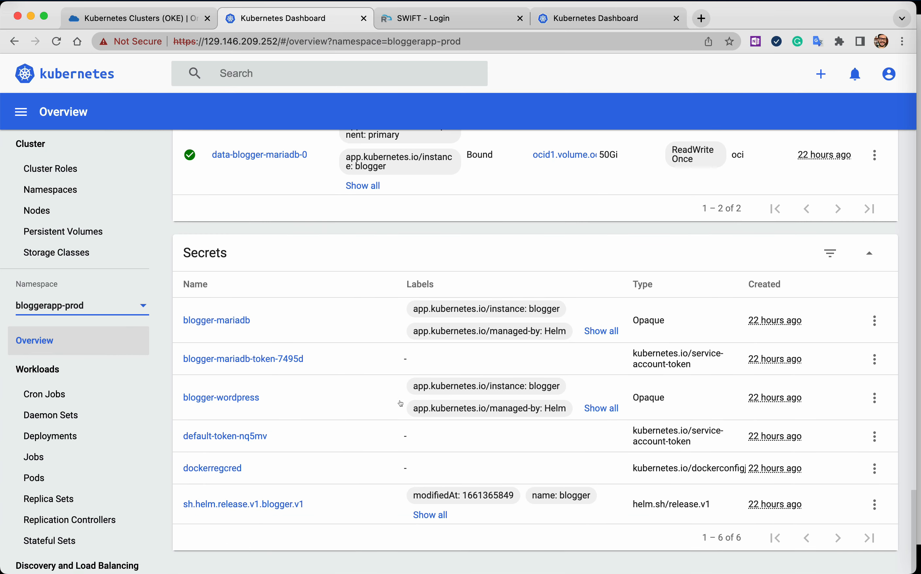
scroll(413, 444, up, 5)
scroll(411, 441, up, 4)
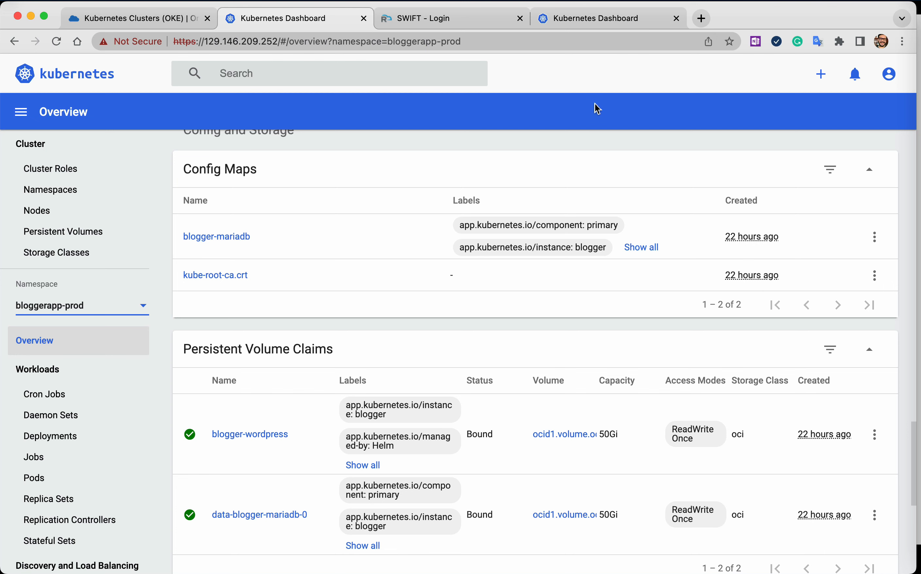
Switch to the local cluster's Kubernetes dashboard at 172.29.40.123 and show the bloggerapp-dr namespace.
click(618, 21)
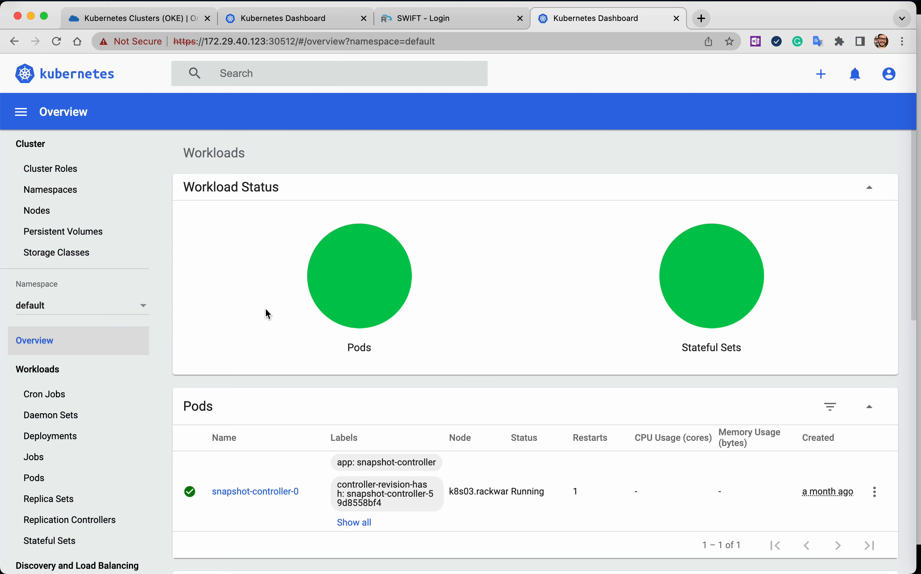
click(67, 309)
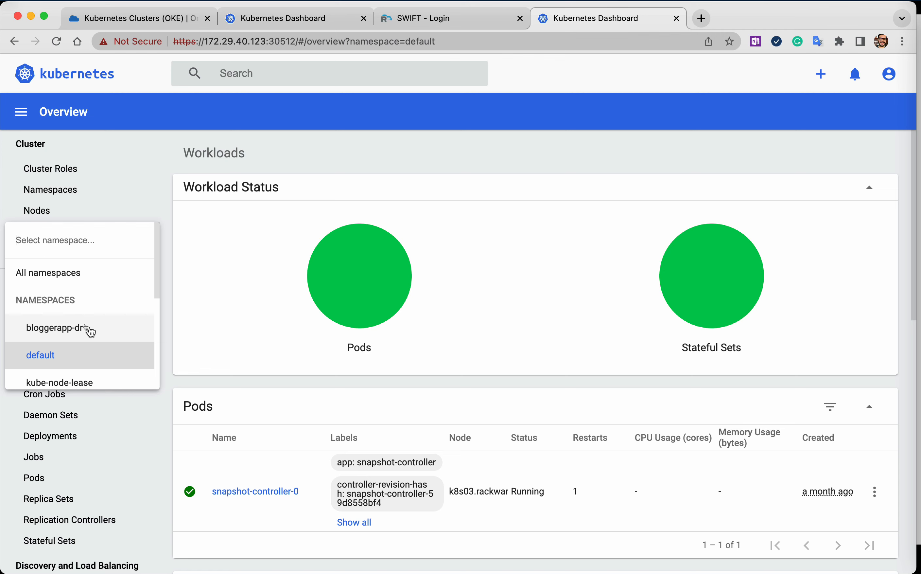
click(89, 330)
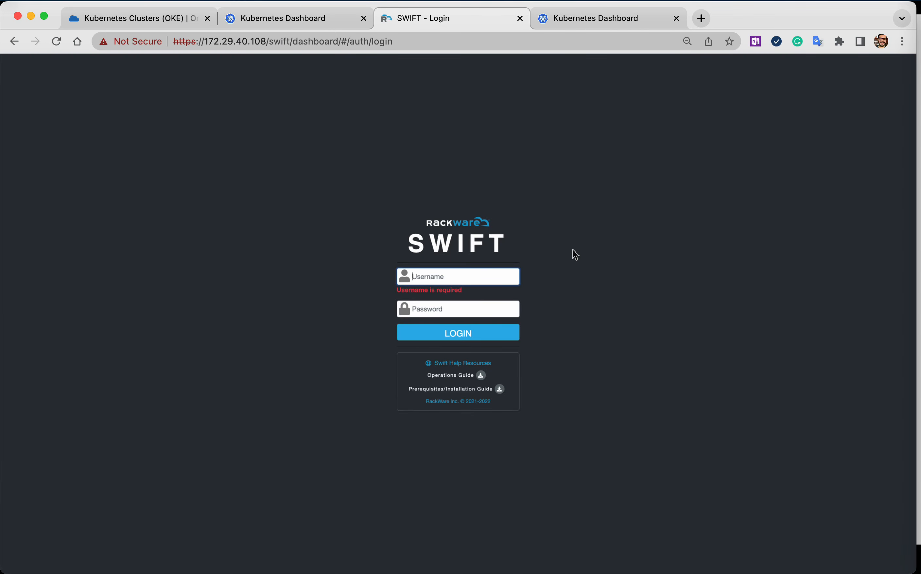
Log in to SWIFT with the username admin and the account password.
text(admin)
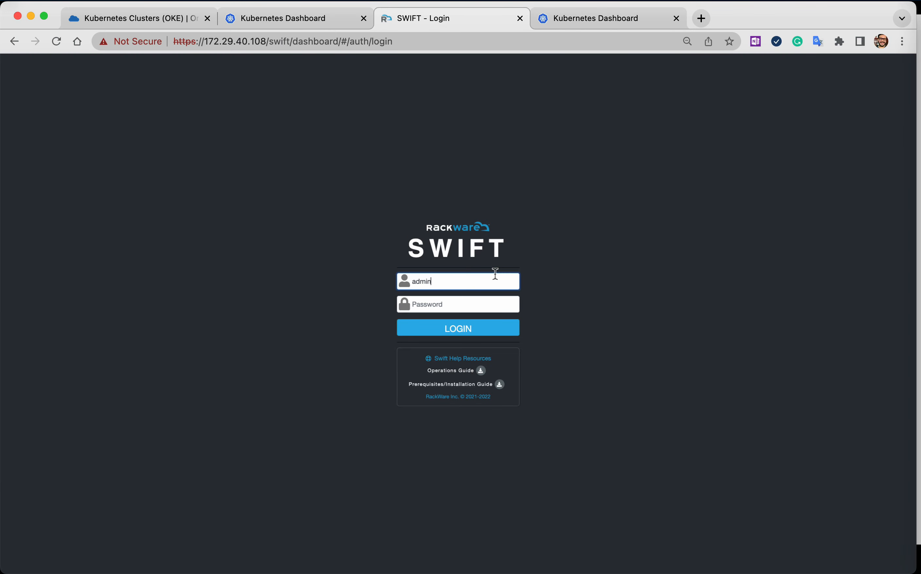
text(••••••••)
key(Return)
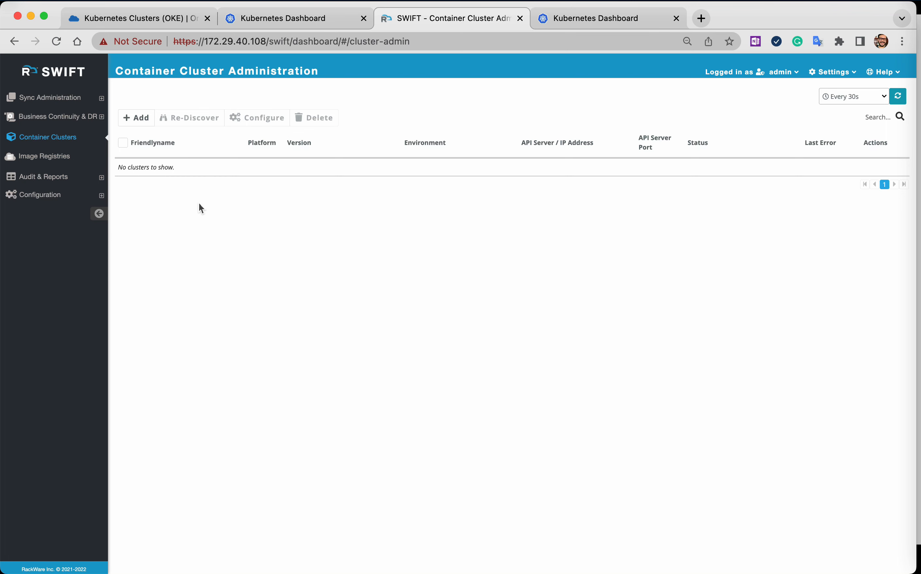
Start adding a Kubernetes cluster with the friendly name oke-cluster and the cloud type Oracle OCI.
click(126, 117)
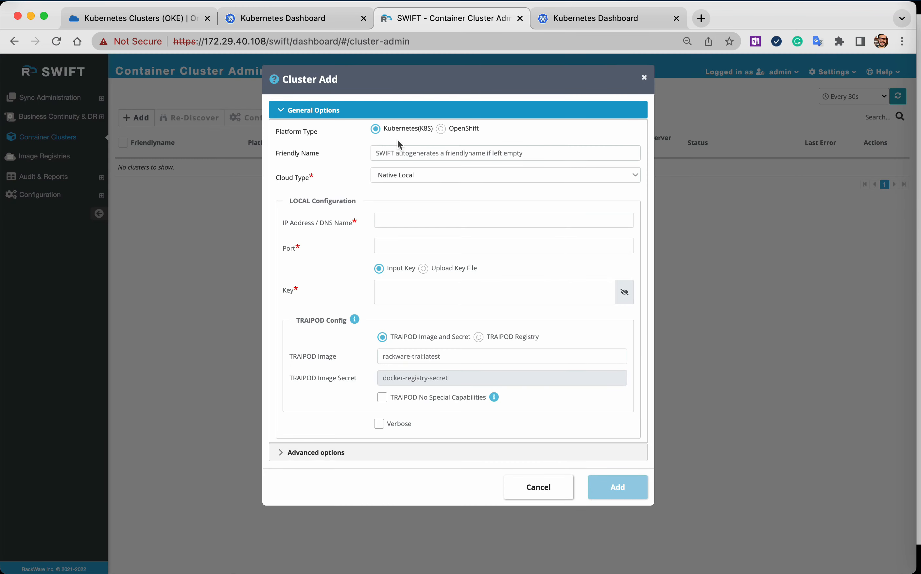
click(420, 154)
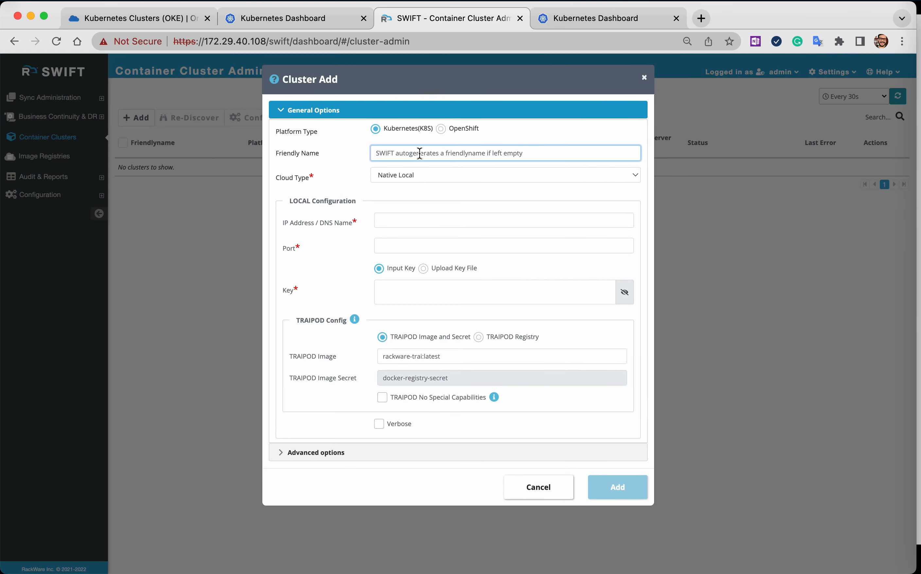
text(oke-cluster)
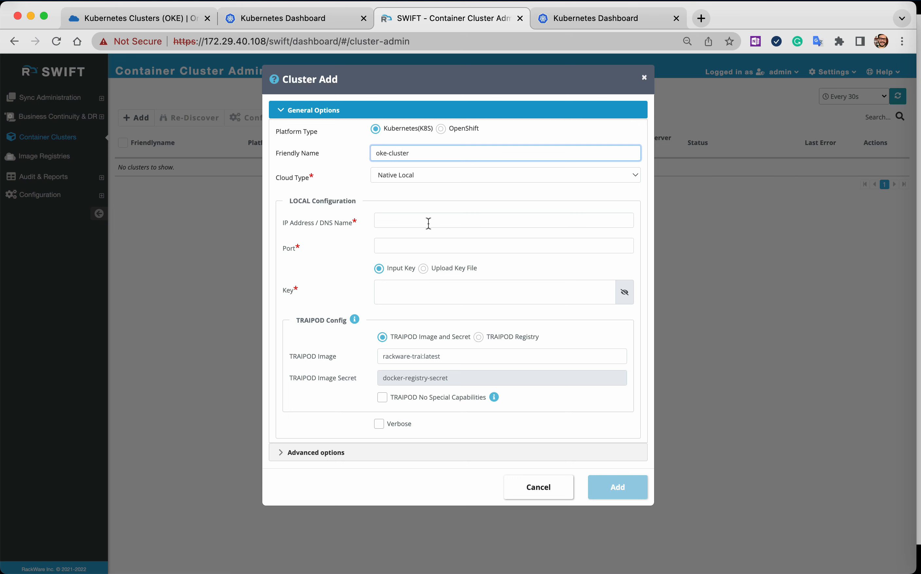
click(418, 173)
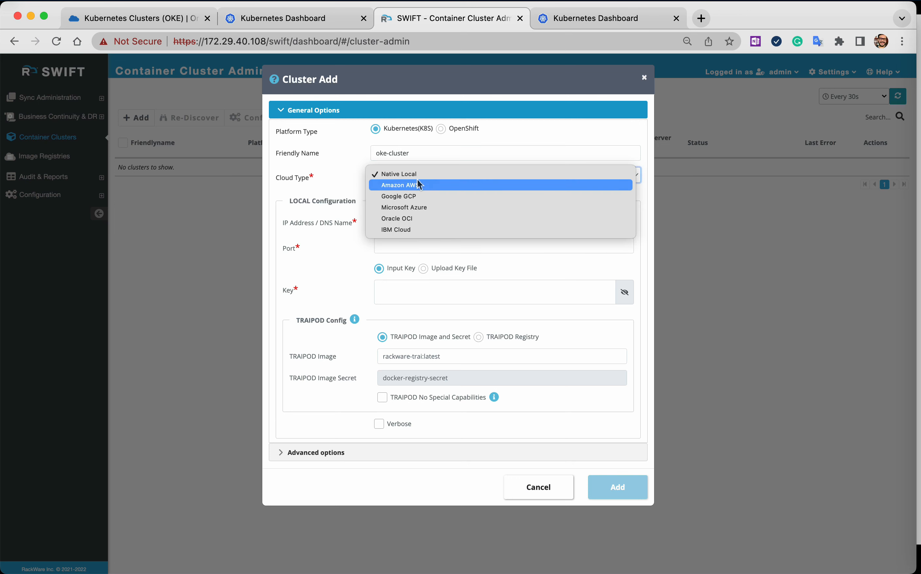
click(420, 219)
Complete the OCI configuration with cluster ak-oci-240822-demo, the account credentials, region US West (Phoenix), key file ocibm_pkfile.pem and image secret dockerregcred, and add the cluster.
click(405, 221)
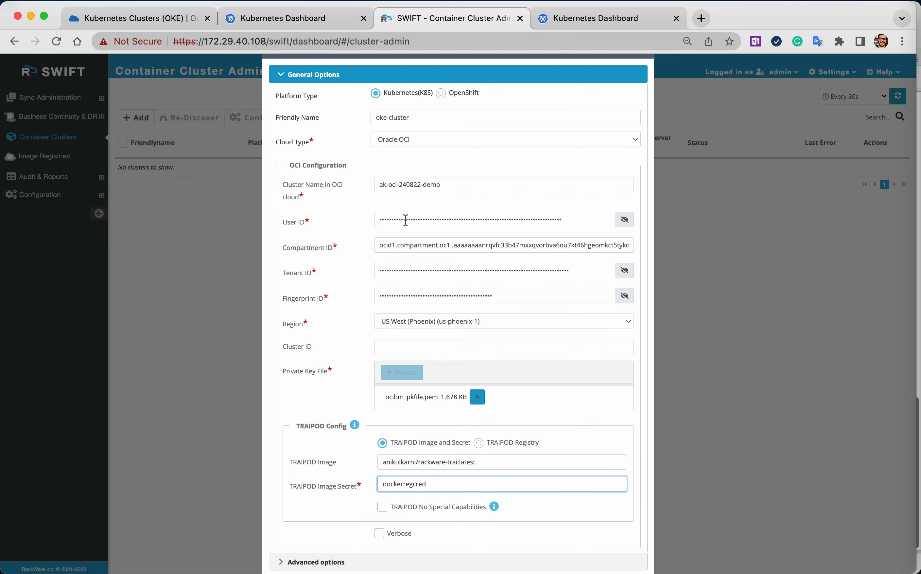
scroll(406, 220, down, 2)
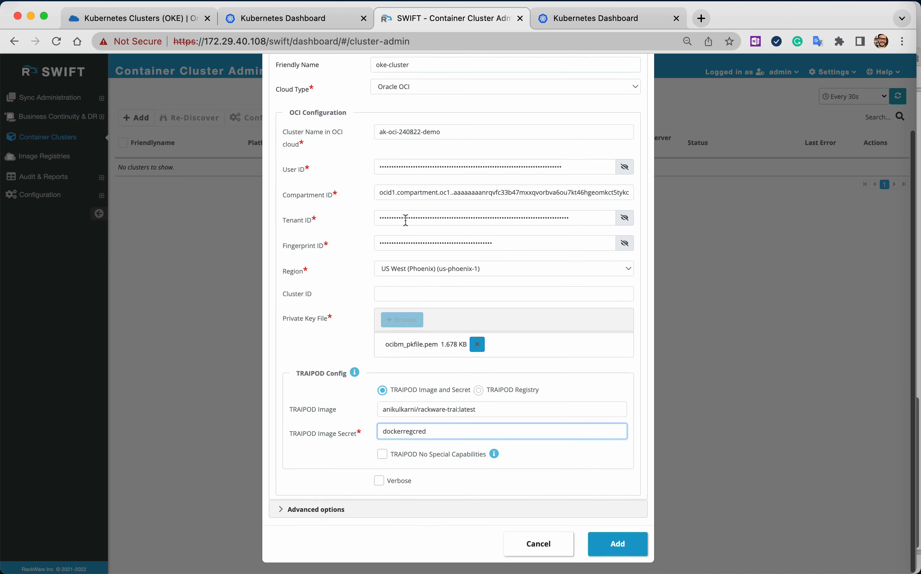
key(Return)
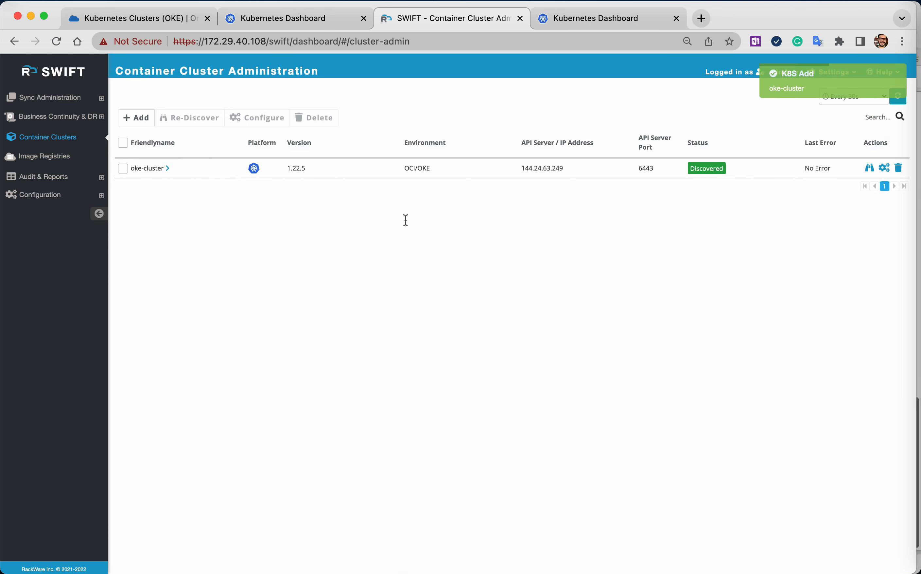
Examine the summary and namespaces of oke-cluster, including the details of bloggerapp-prod.
click(167, 168)
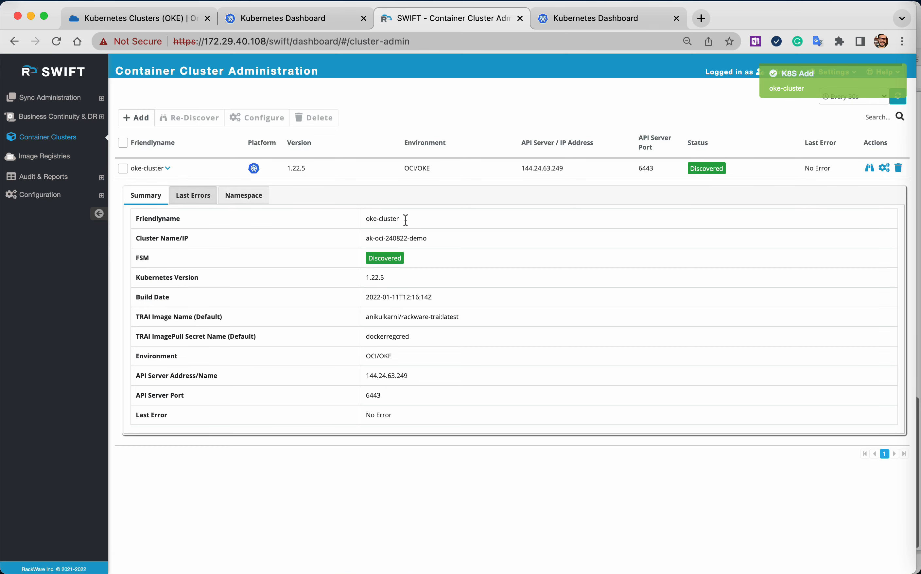
click(243, 196)
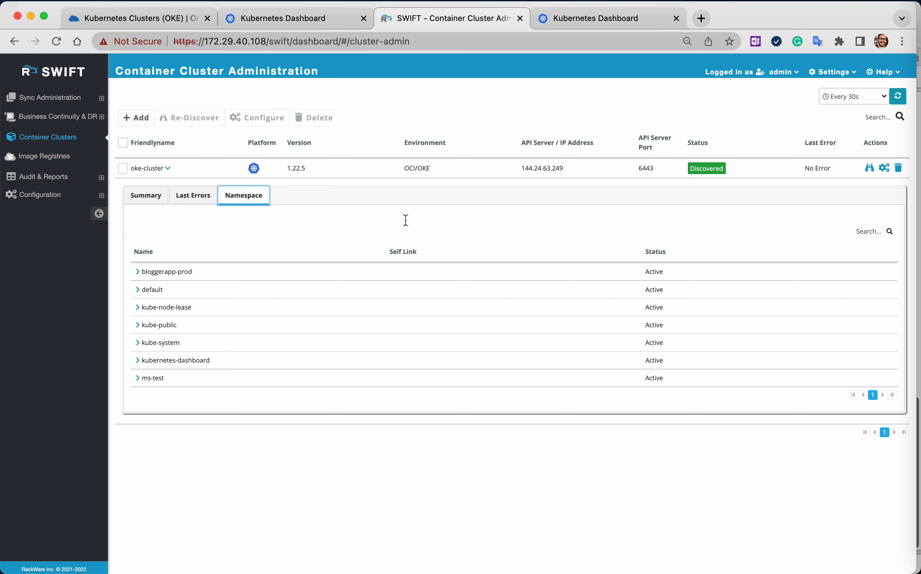
click(137, 271)
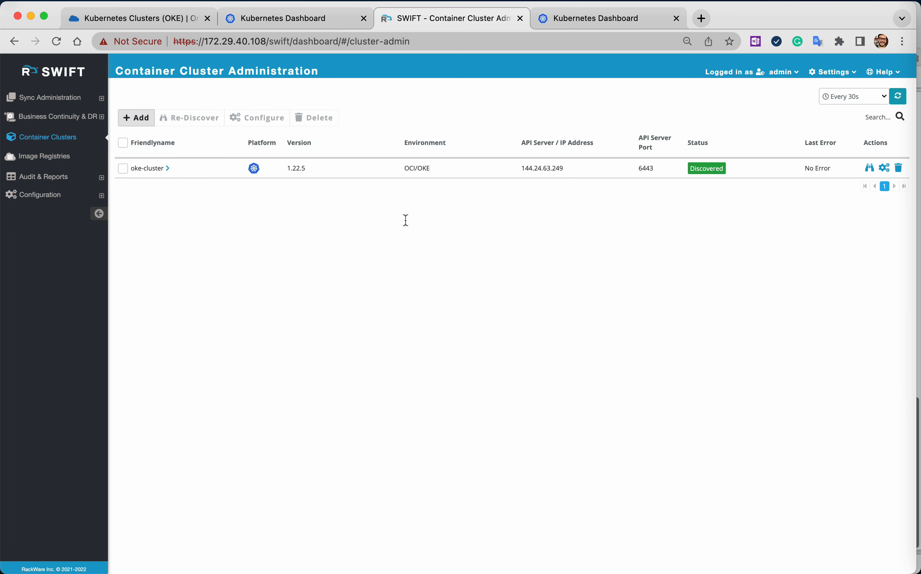
Add a Native Local Kubernetes cluster named local-dr-cluster at 172.29.40.123, port 6443, with its access key and image secret dockerregcred.
click(136, 117)
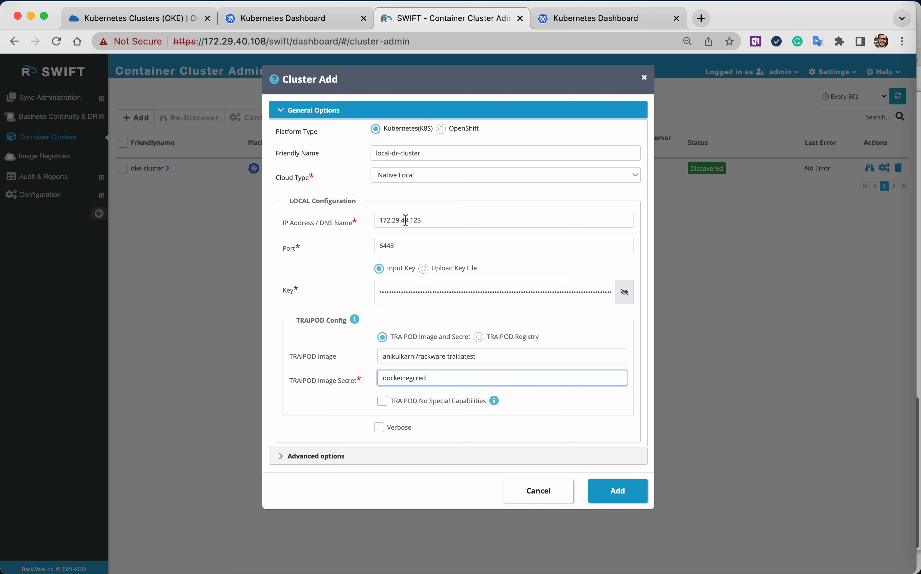
click(406, 220)
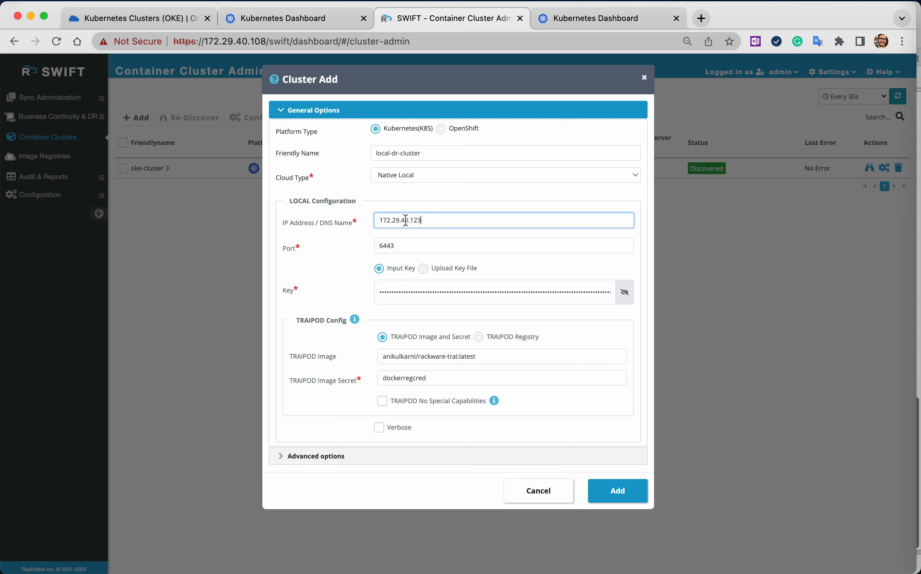
key(Tab)
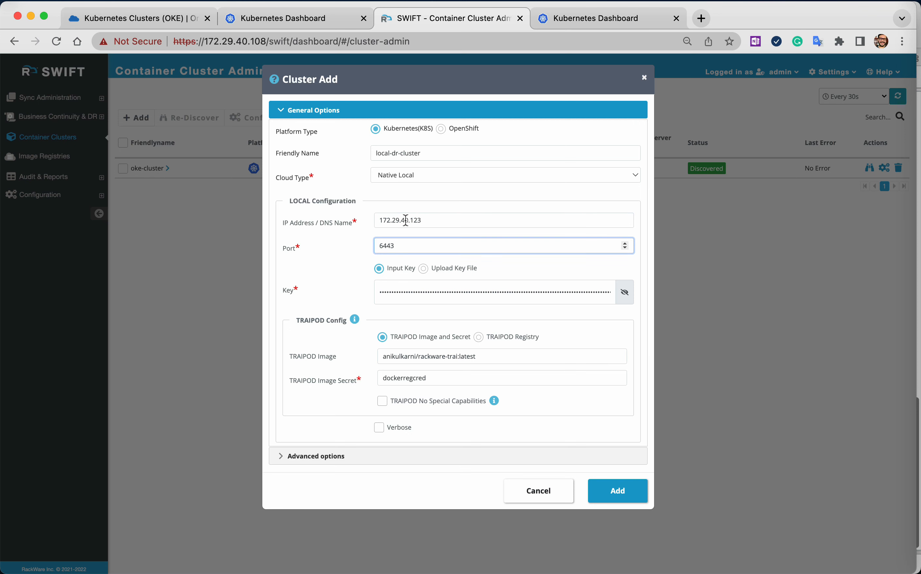
key(Return)
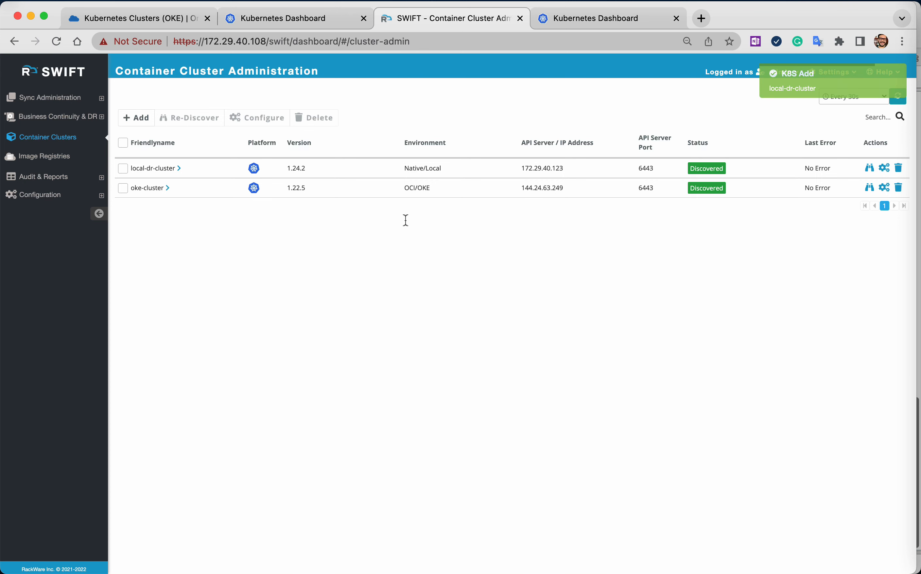
Review the namespaces of local-dr-cluster and collapse its details again.
click(179, 168)
click(244, 196)
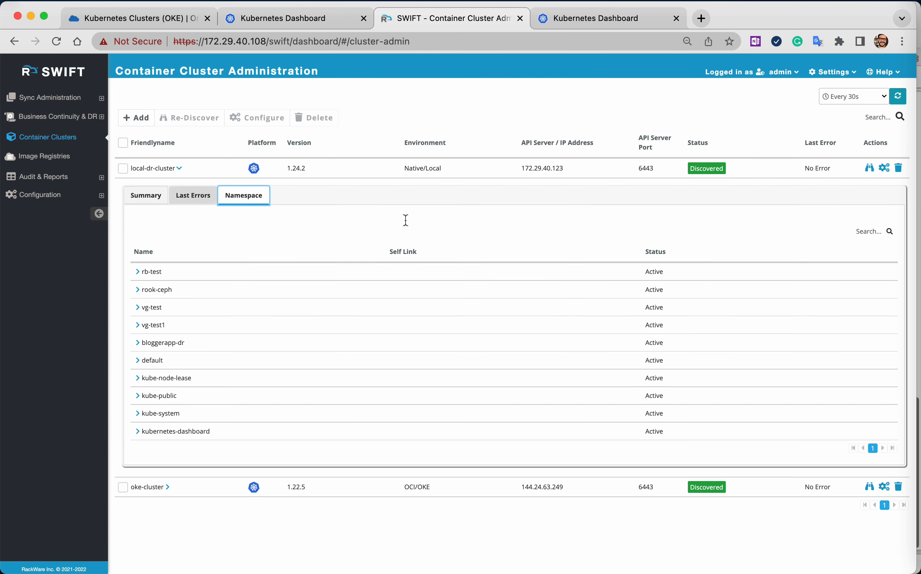
click(178, 168)
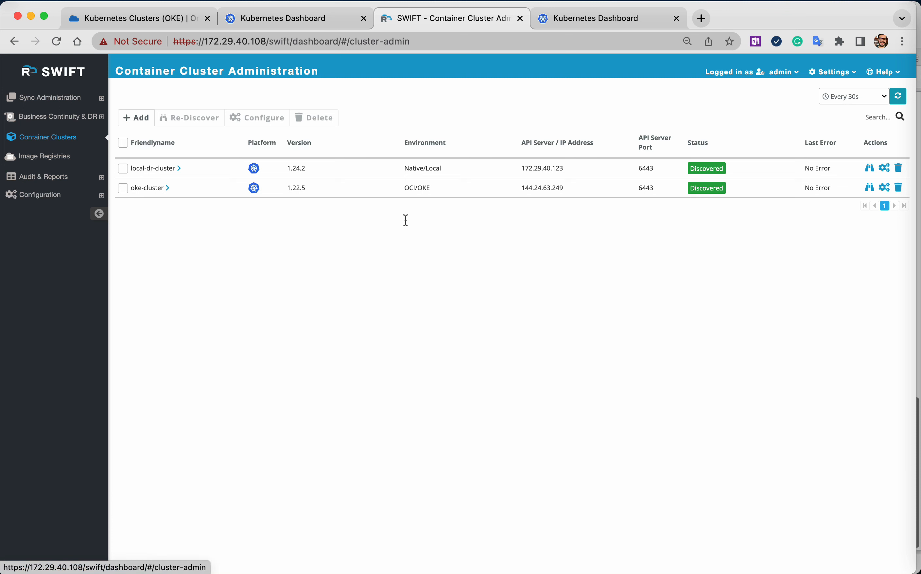
Start a new ZFS storage pool named BackupPool1 and add block device /dev/sdb.
click(57, 116)
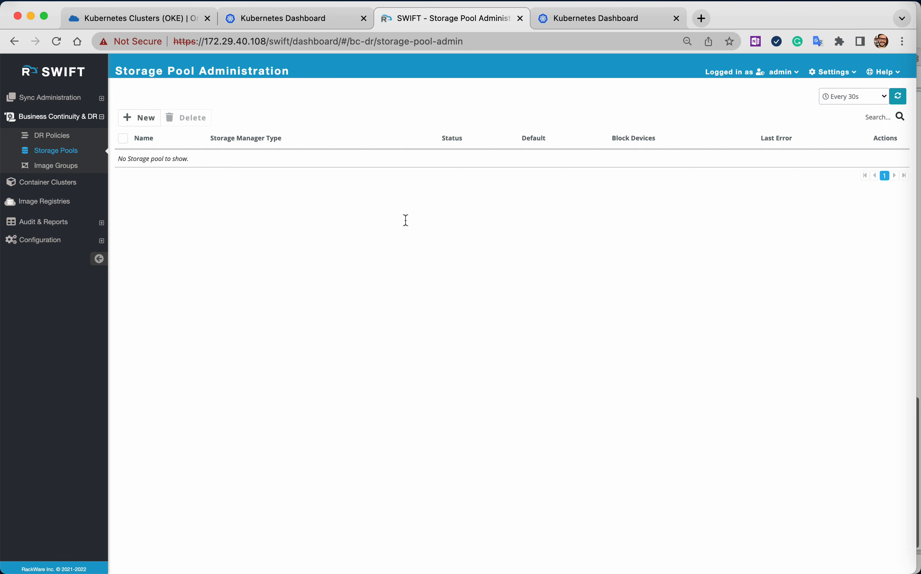
click(139, 118)
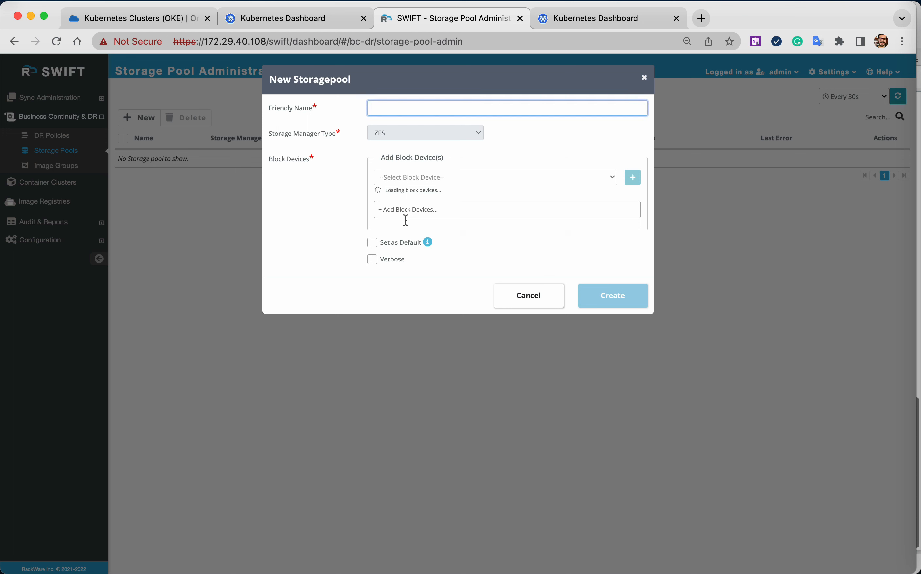
text(BackupPool1)
key(Tab)
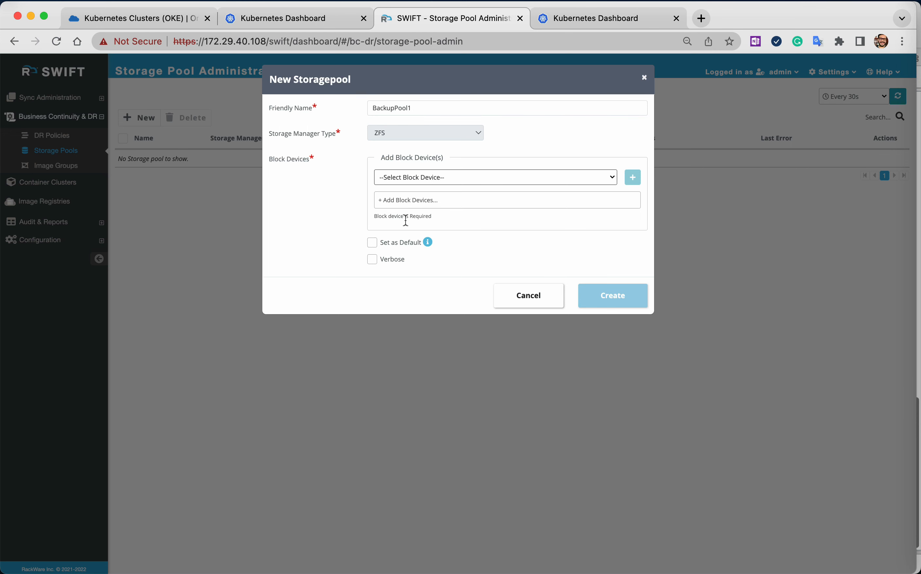
key(Down)
scroll(406, 220, down, 3)
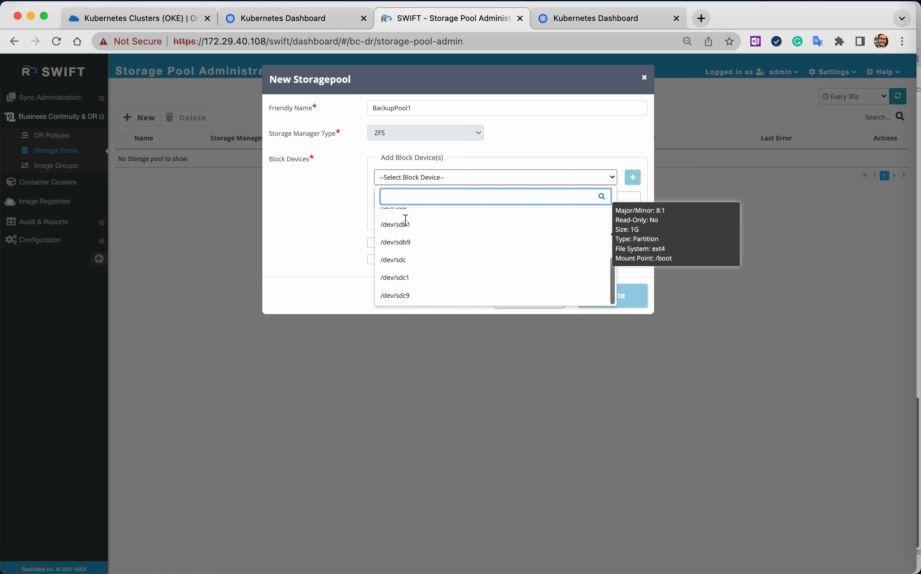
scroll(406, 220, up, 1)
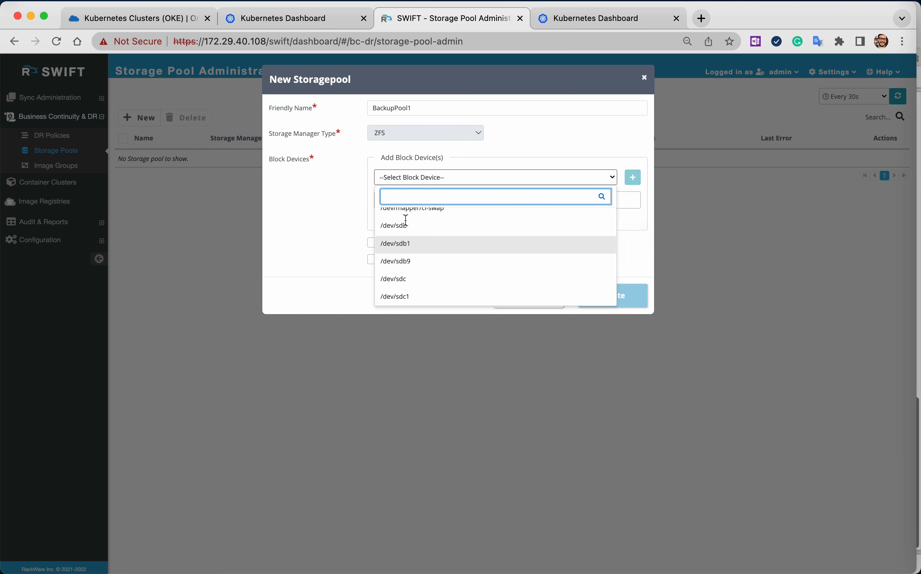
click(406, 225)
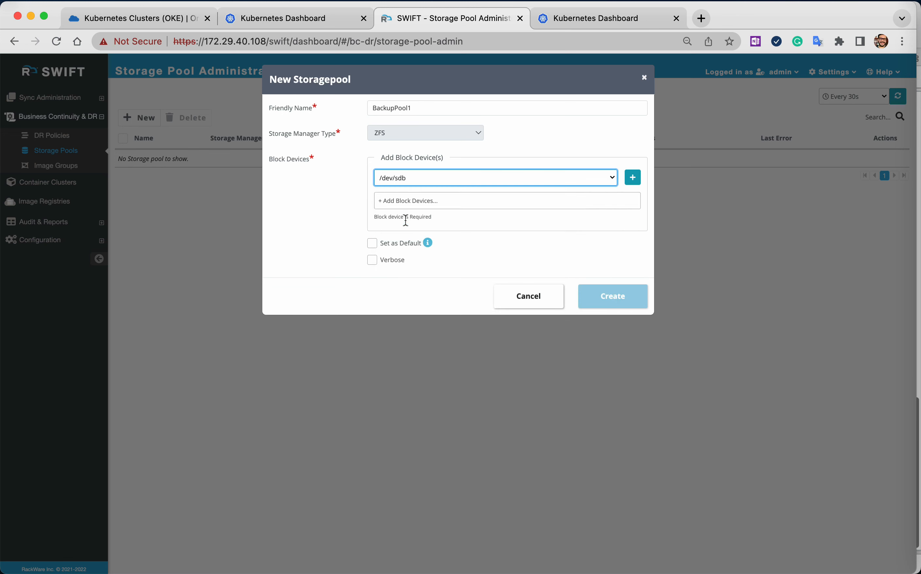
click(633, 177)
Add /dev/sdc as a second block device and create the storage pool.
click(495, 177)
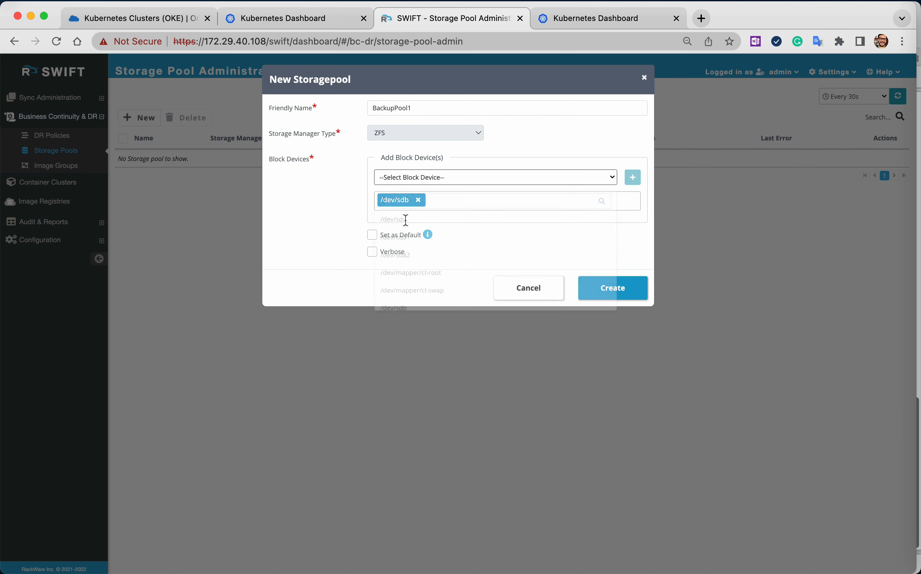
scroll(406, 221, down, 3)
scroll(405, 220, down, 2)
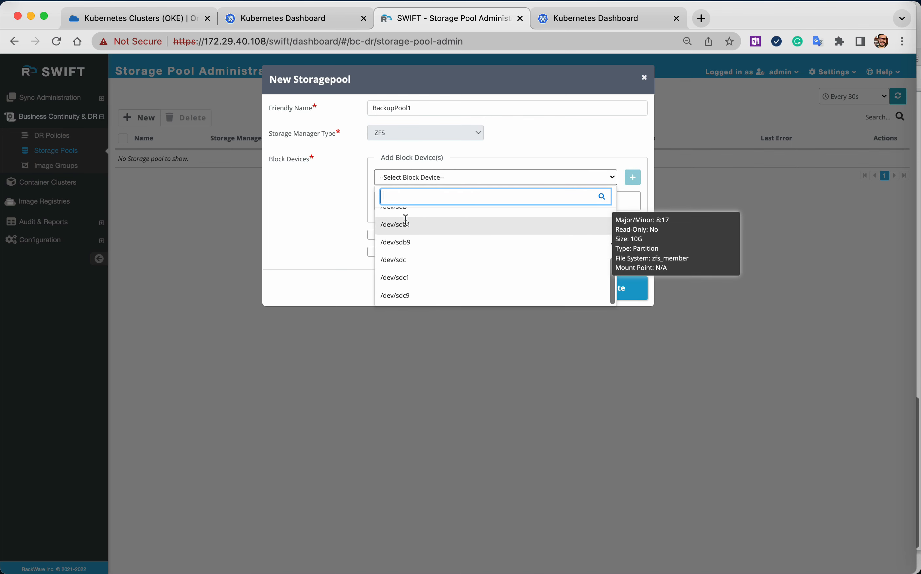
click(406, 261)
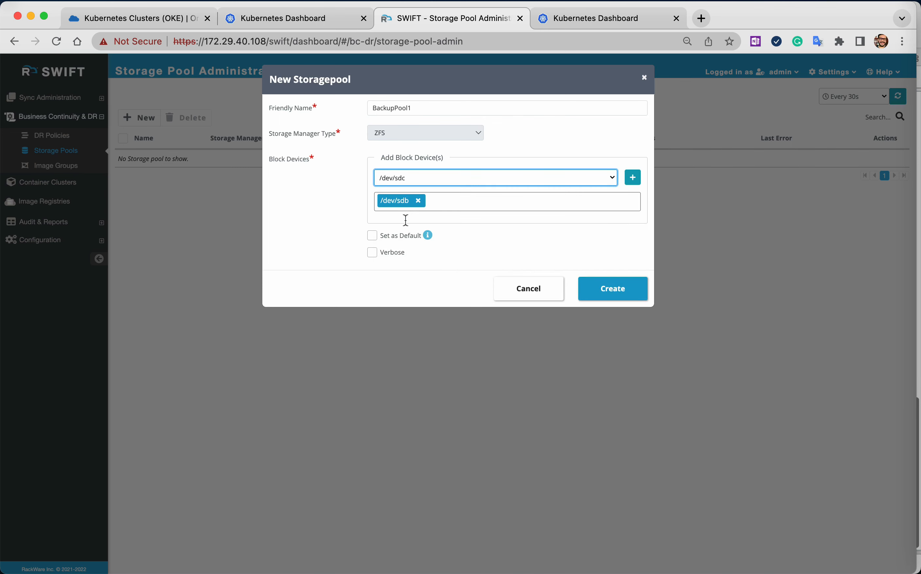
click(633, 177)
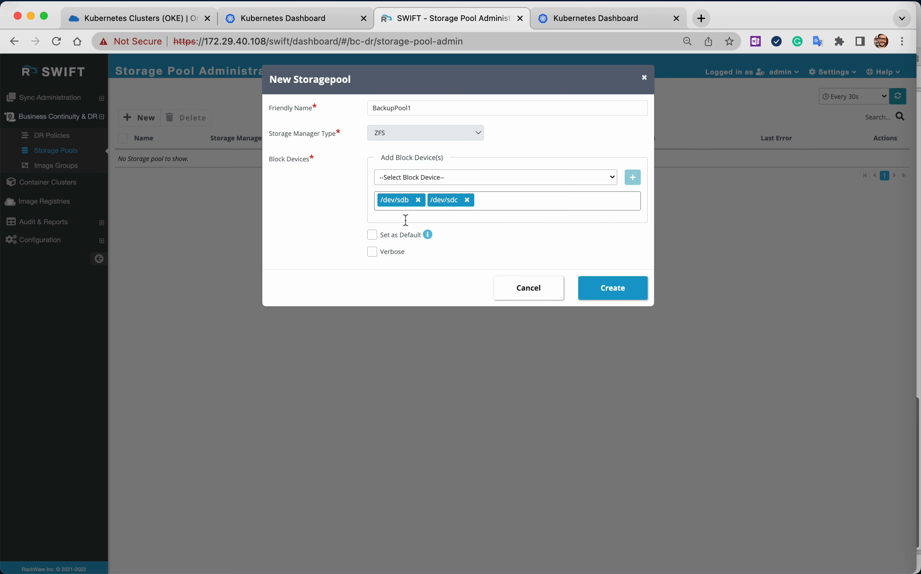
click(613, 288)
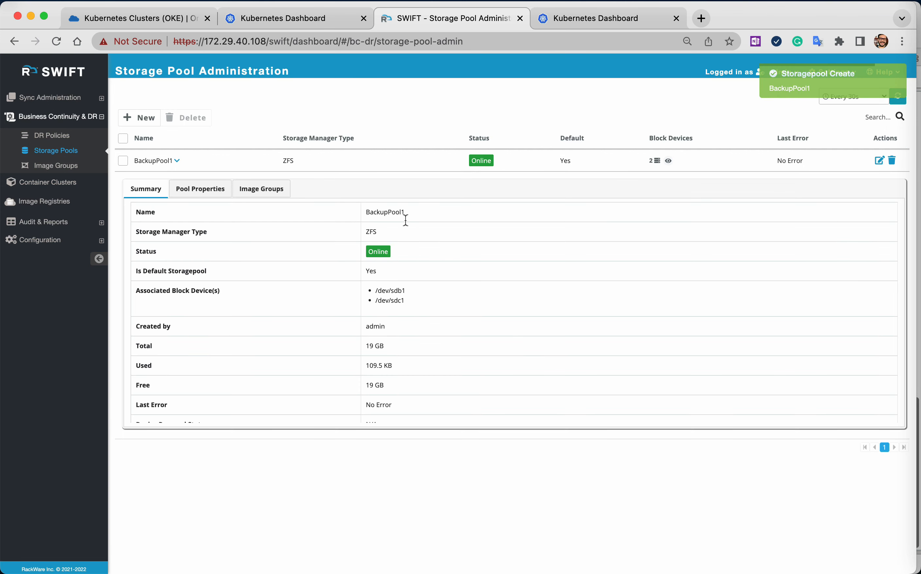
Review the used space in the summary of BackupPool1 and check its image groups.
double_click(374, 365)
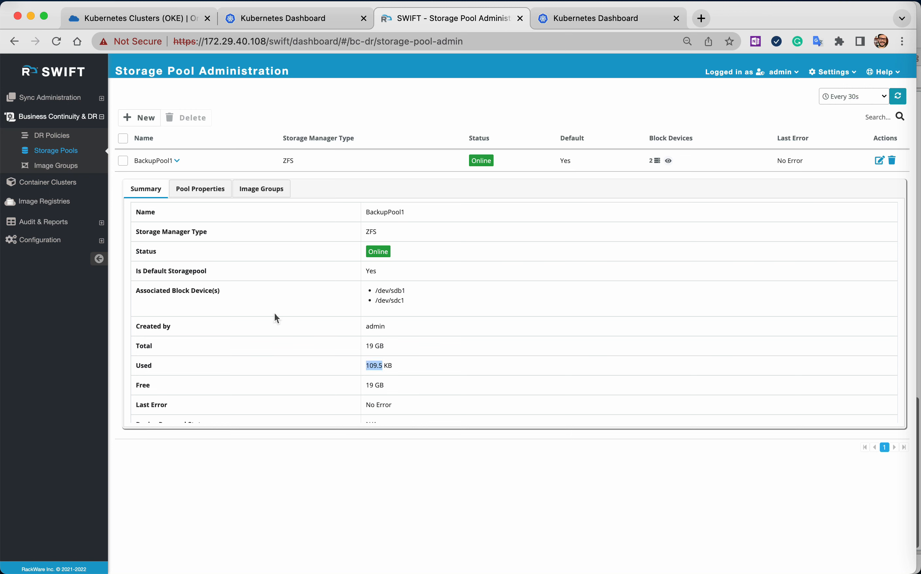
click(261, 189)
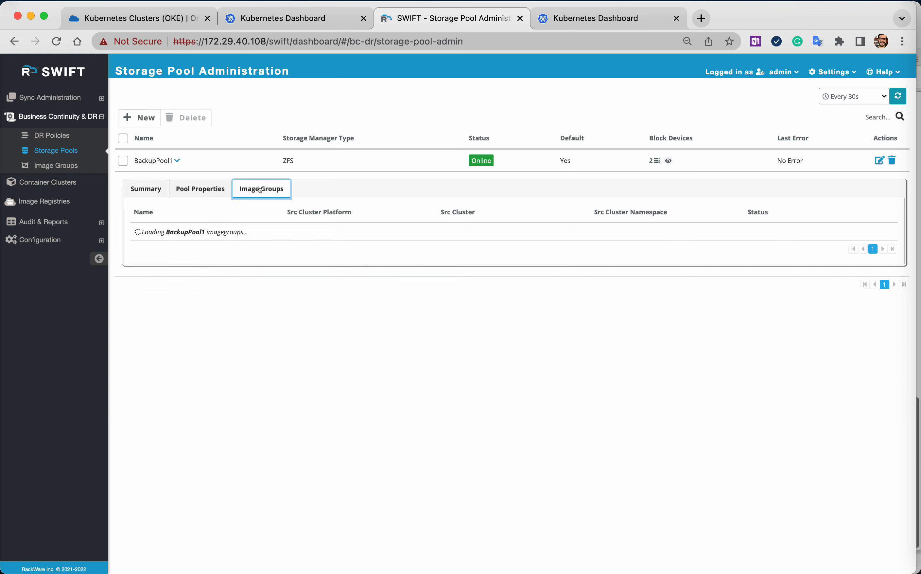
click(147, 186)
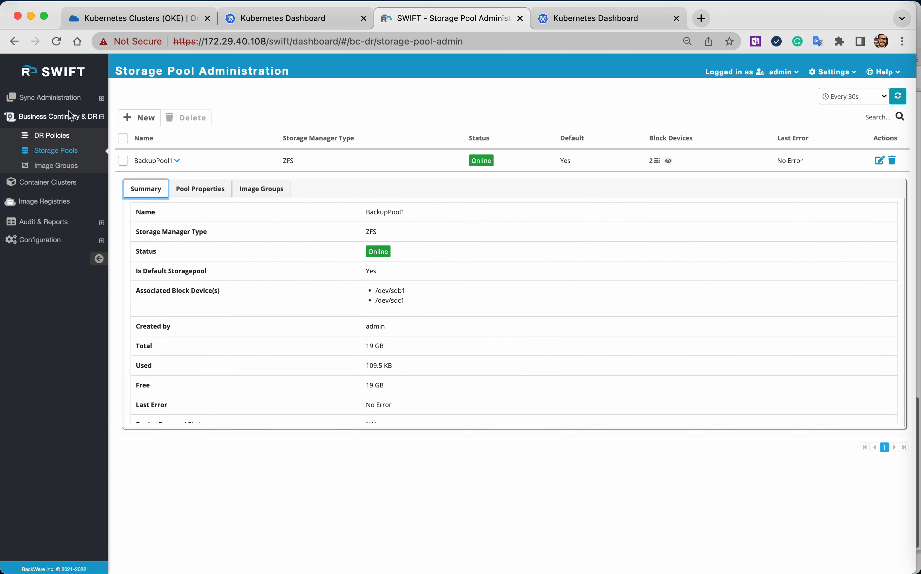
Start a new Stage-1 replication from the list of all replications, with oke-cluster as the source Kubernetes cluster.
click(57, 98)
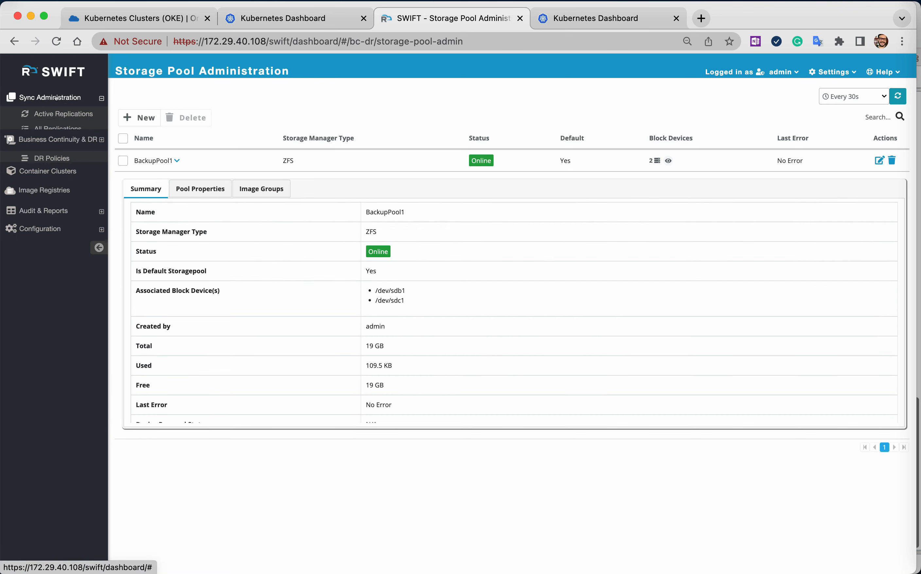
click(61, 127)
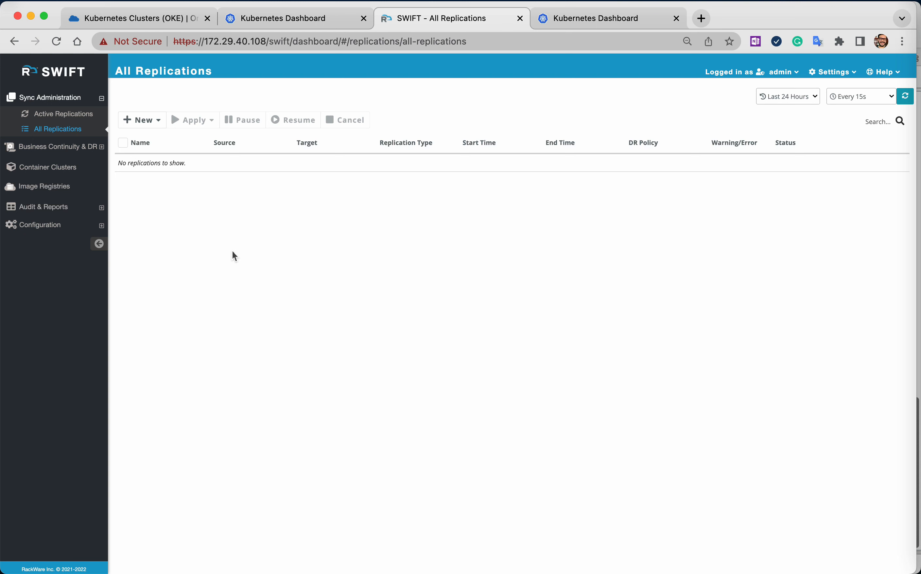
click(142, 119)
click(155, 137)
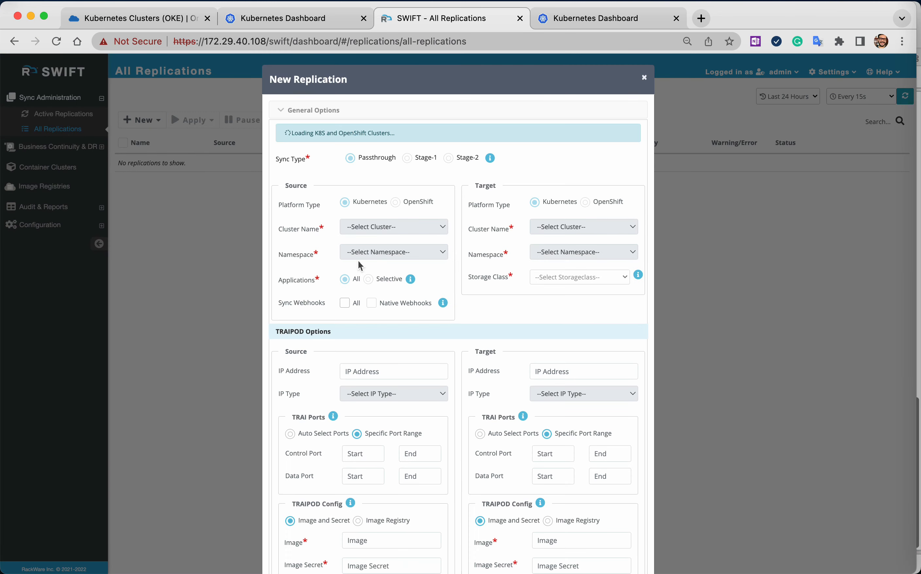
click(406, 134)
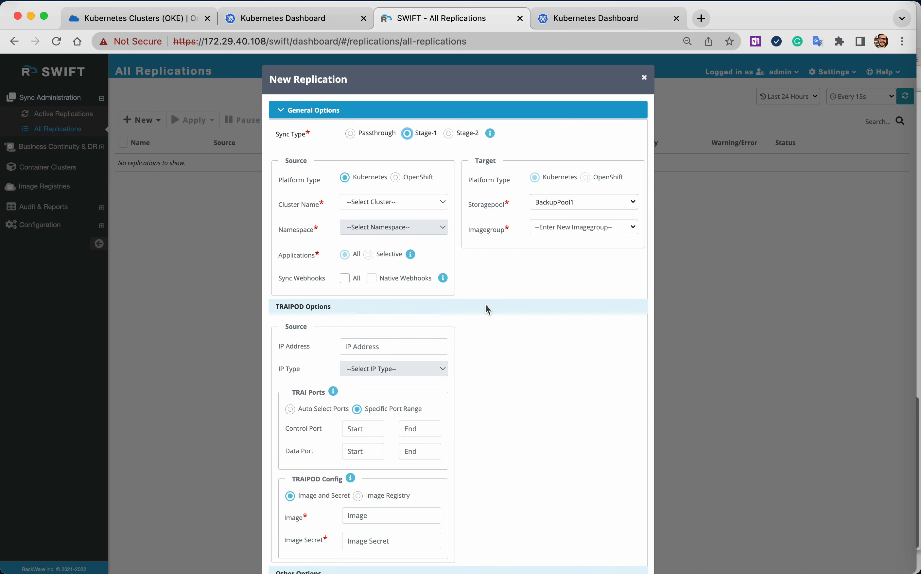
click(382, 202)
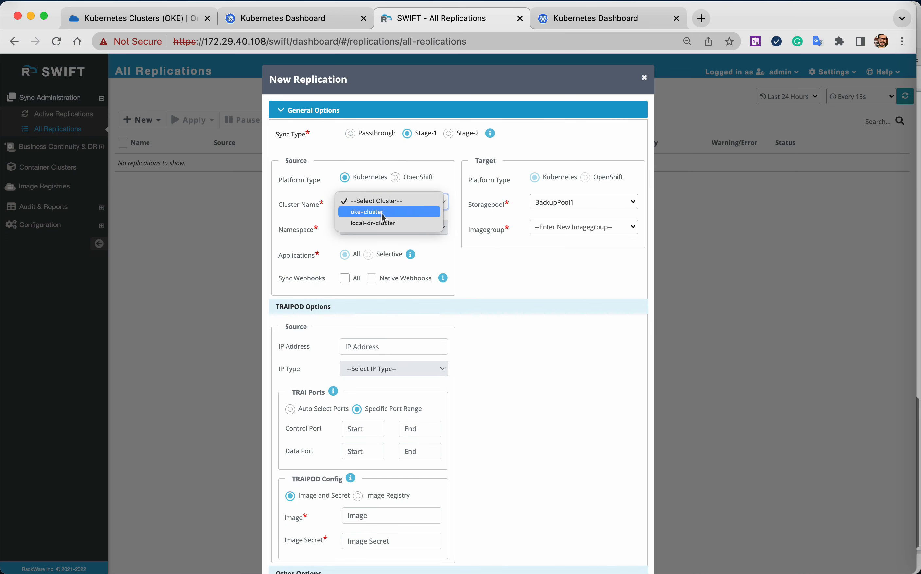
click(382, 213)
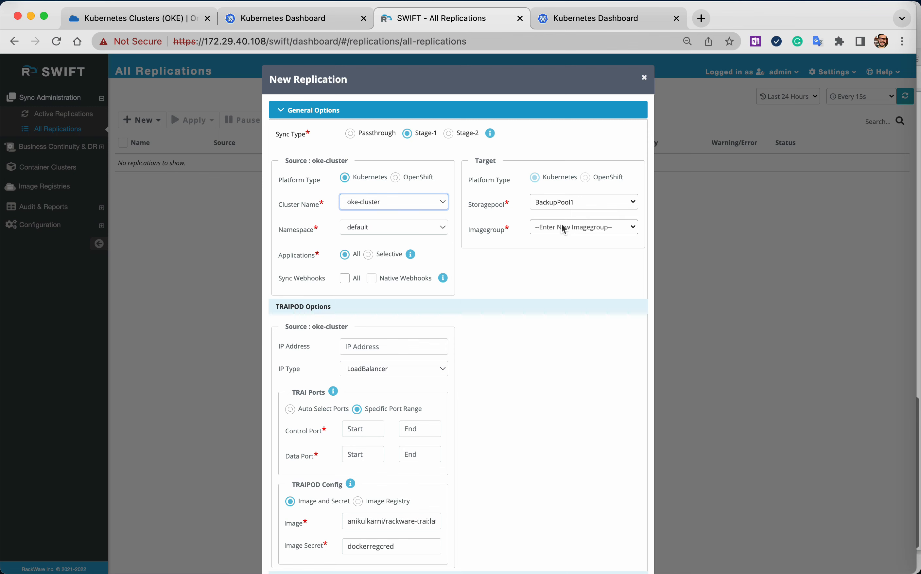
Target storage pool BackupPool1 with a new image group BloggerBackup, and set the source namespace to bloggerapp-prod.
click(570, 202)
click(569, 238)
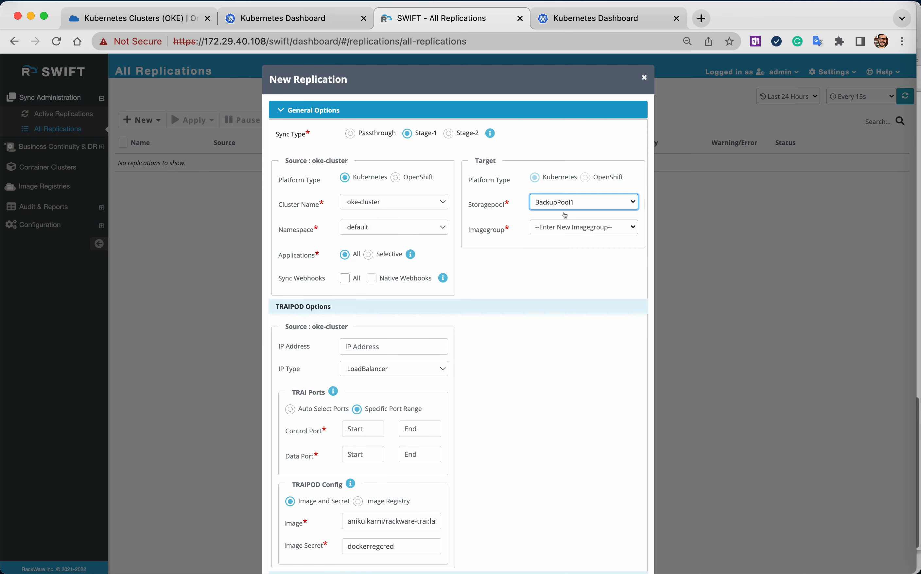
click(570, 228)
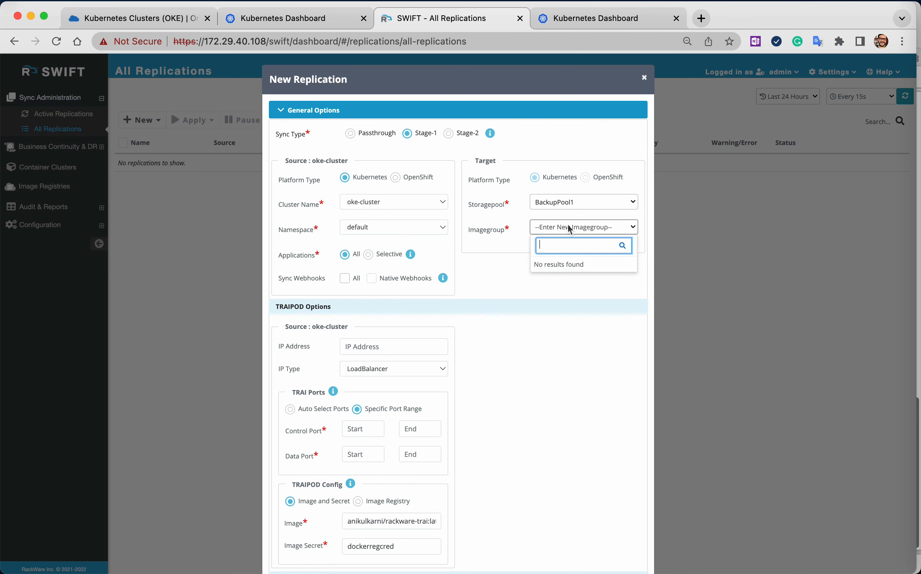
text(Backup)
key(Left)
key(Left)
key(Left)
text(Blogger)
click(539, 316)
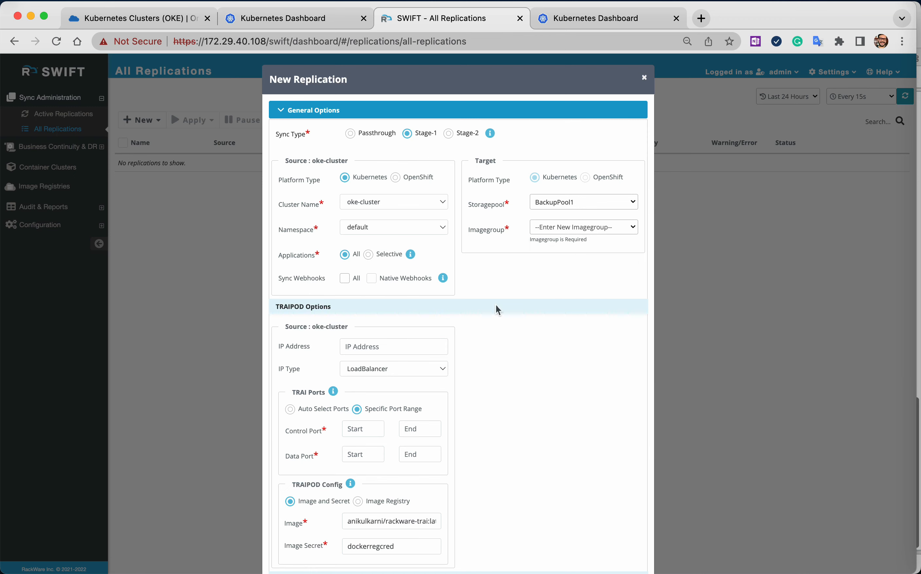
click(558, 233)
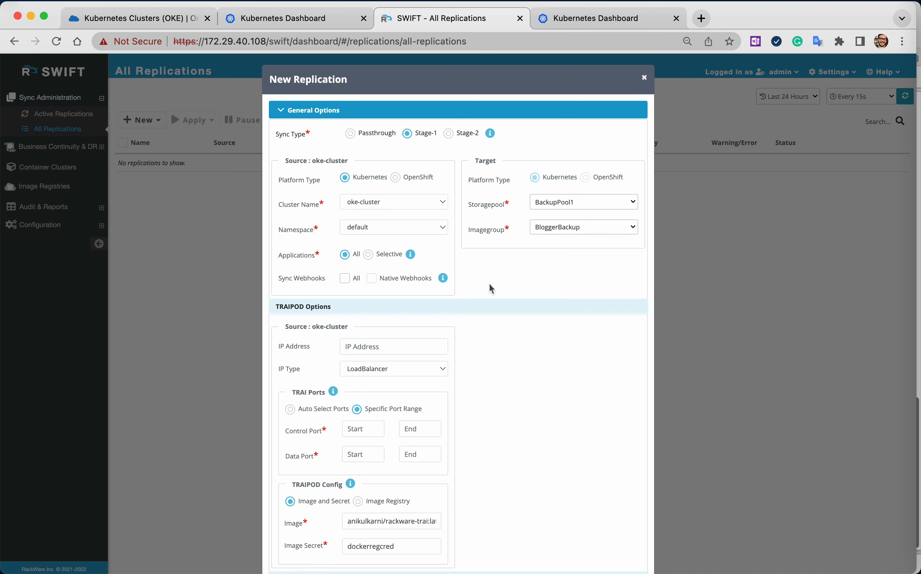
click(361, 227)
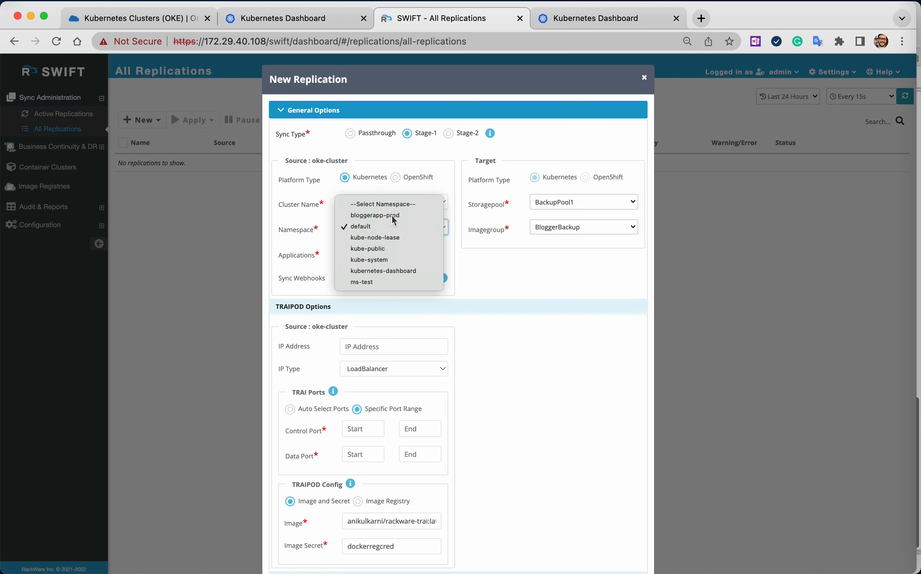
click(380, 215)
Try limiting the replication to selective applications with the Service instance blogger-wordpress, and set the applications back to All.
click(369, 254)
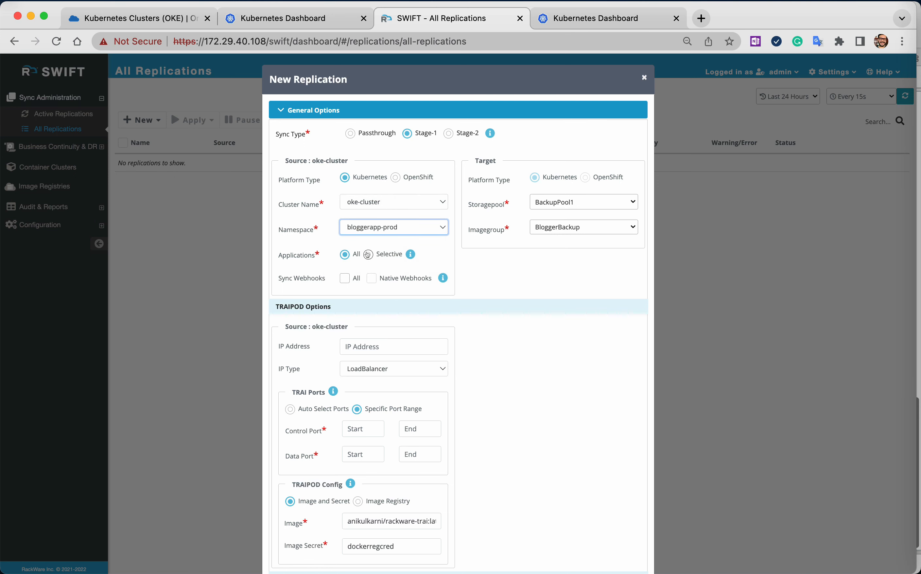
click(359, 366)
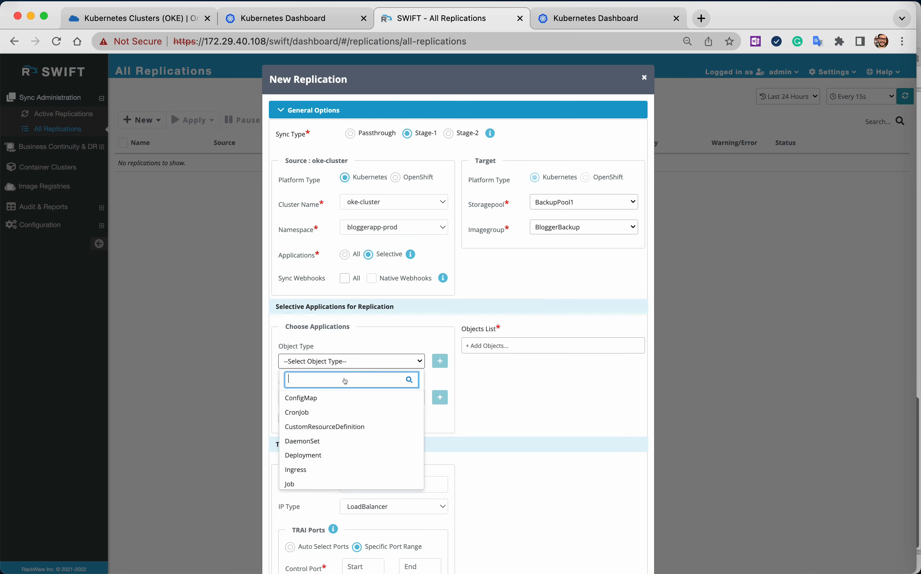
text(service)
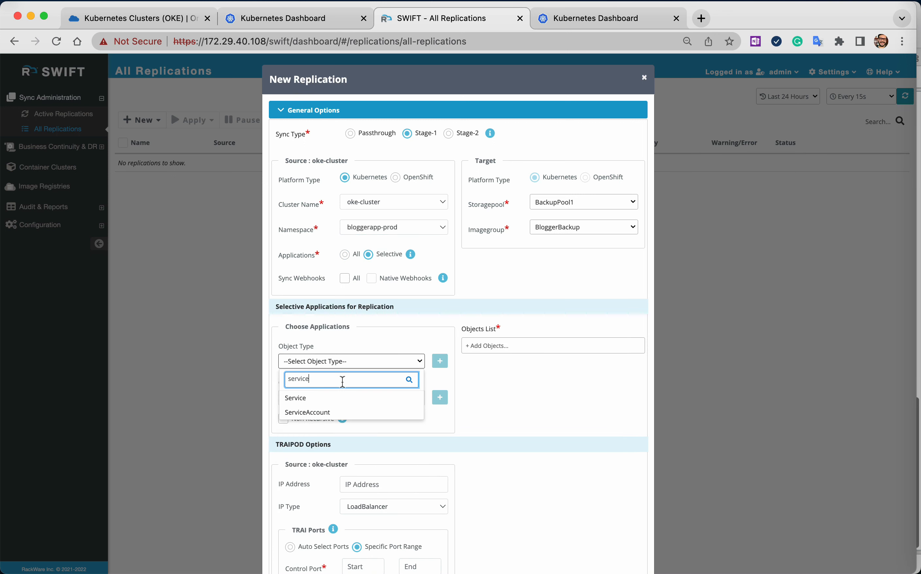
click(331, 398)
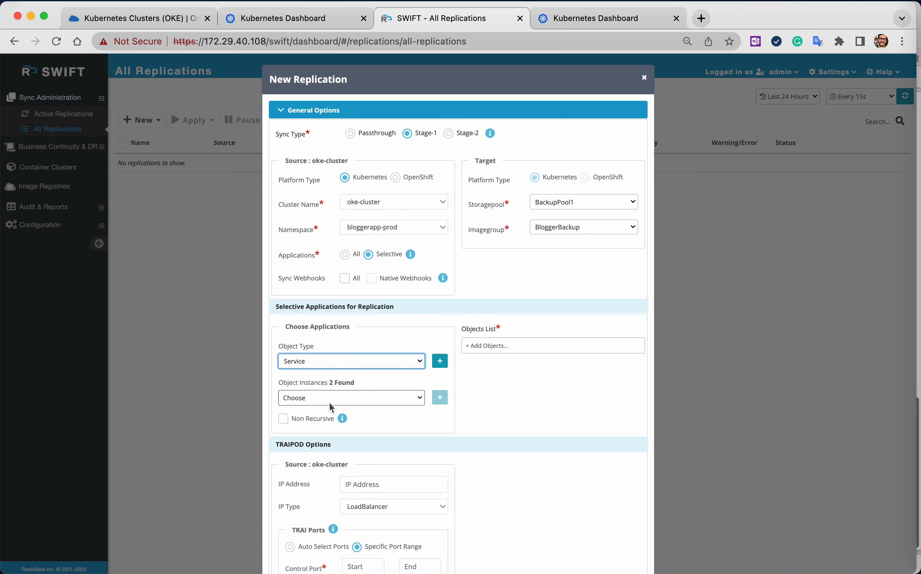
click(328, 400)
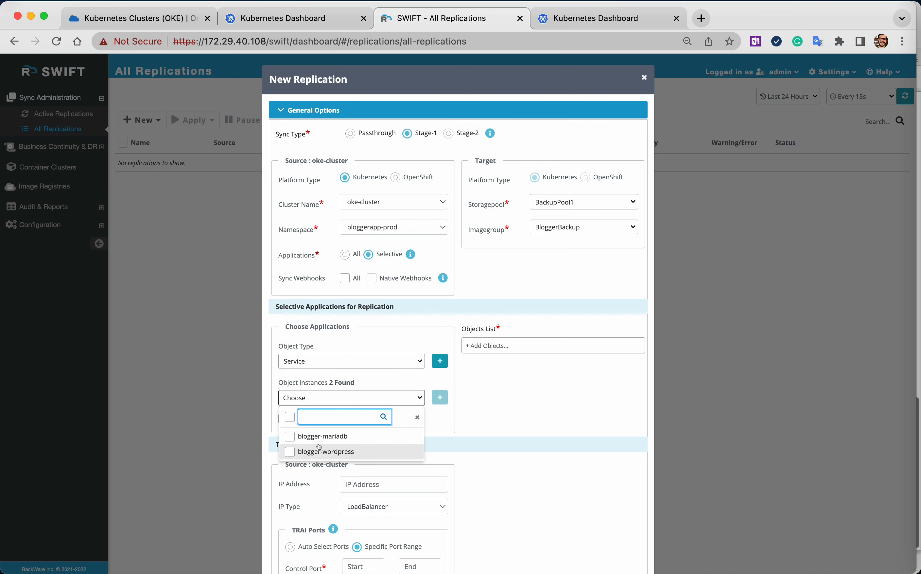
click(326, 451)
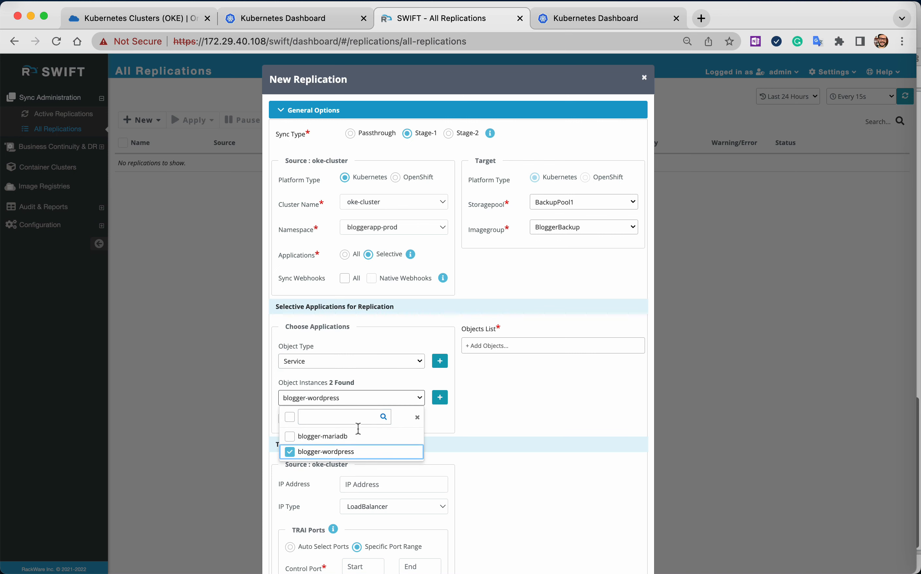
click(512, 418)
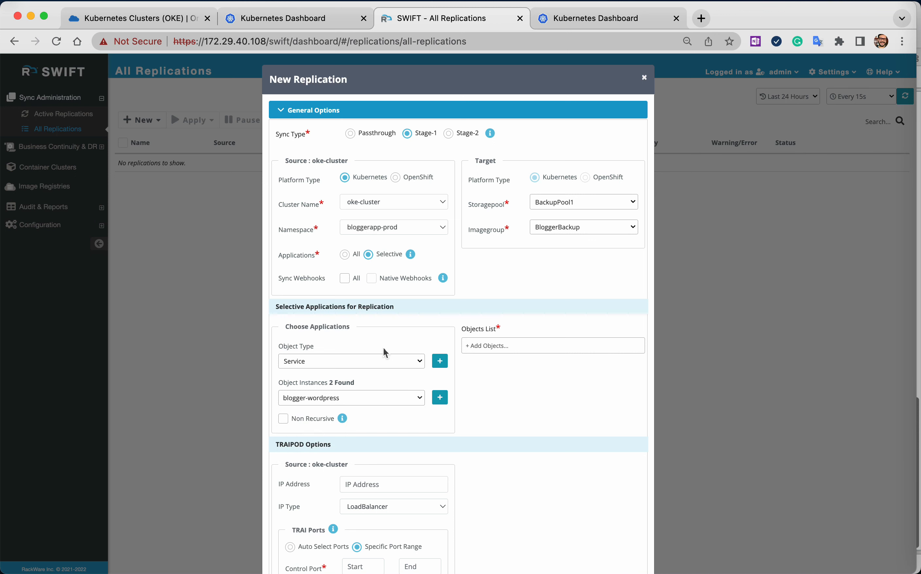
click(339, 255)
Set the source TRAI control port range to 32090–32090, the data port range to 32091–32091 and the job name to Initial-Backup.
scroll(494, 363, down, 2)
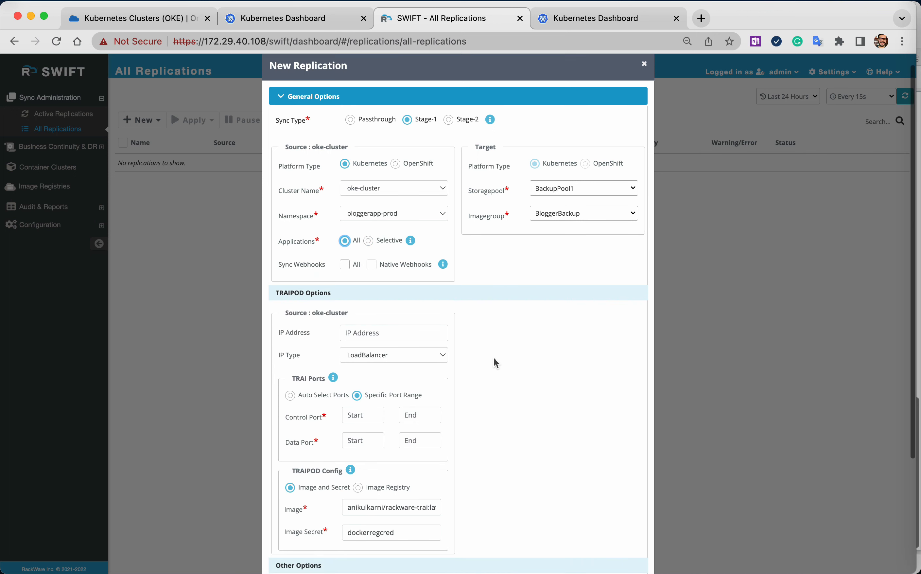
scroll(495, 363, down, 2)
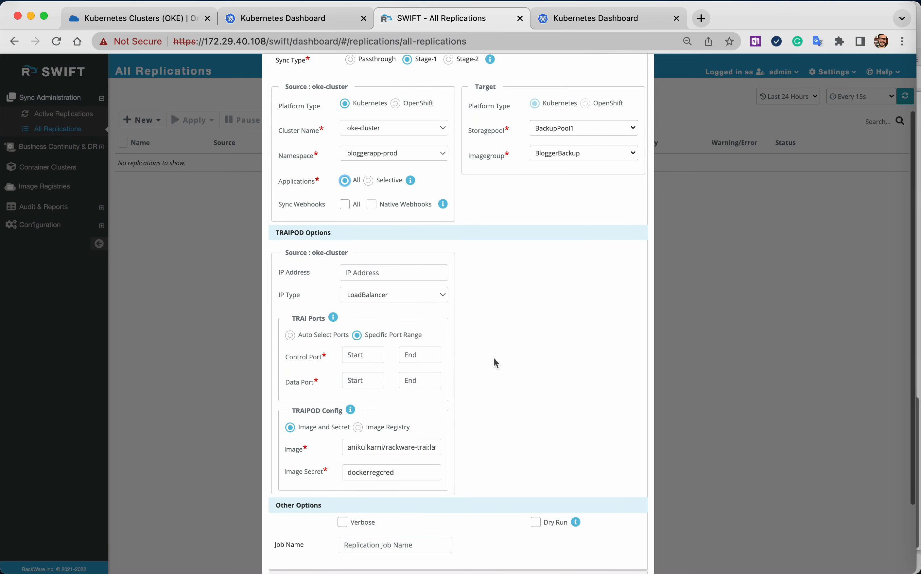
scroll(493, 363, down, 2)
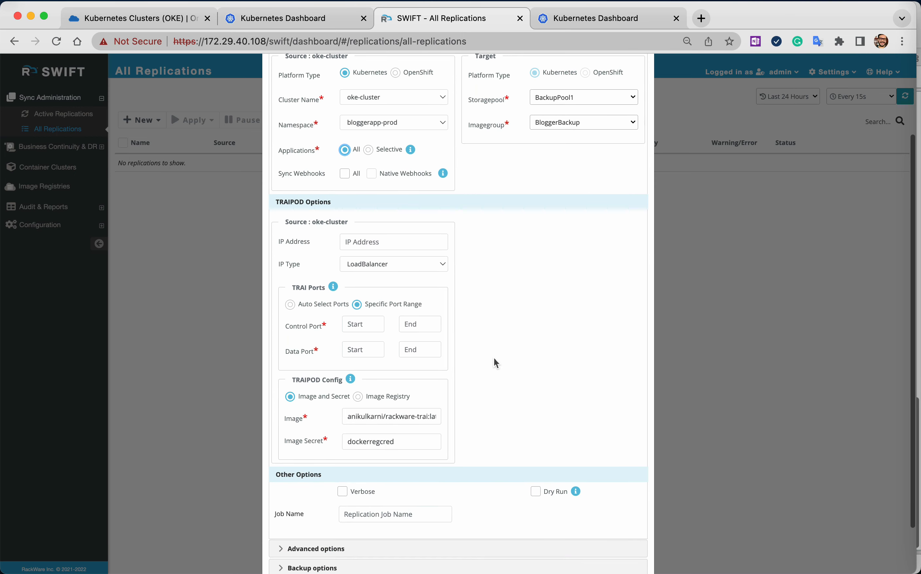
scroll(493, 323, down, 1)
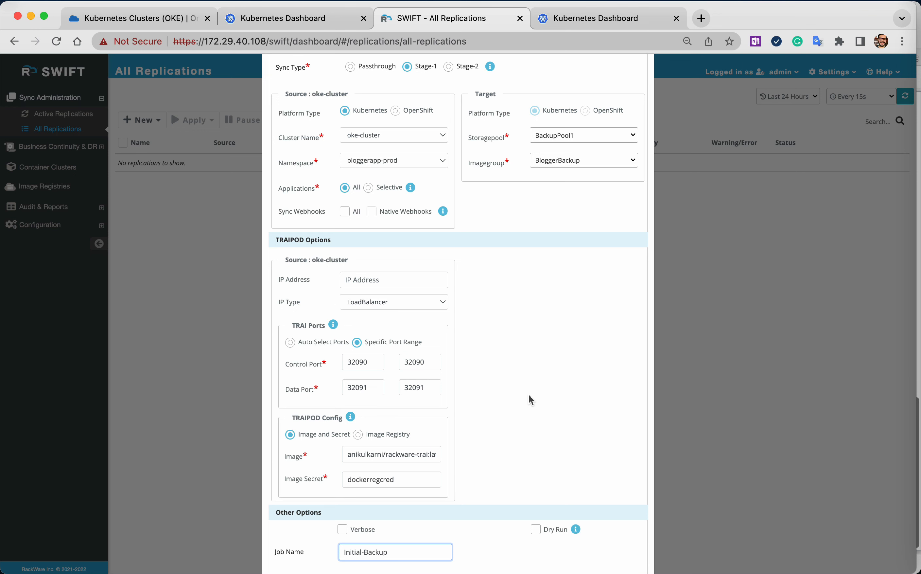
scroll(414, 407, down, 2)
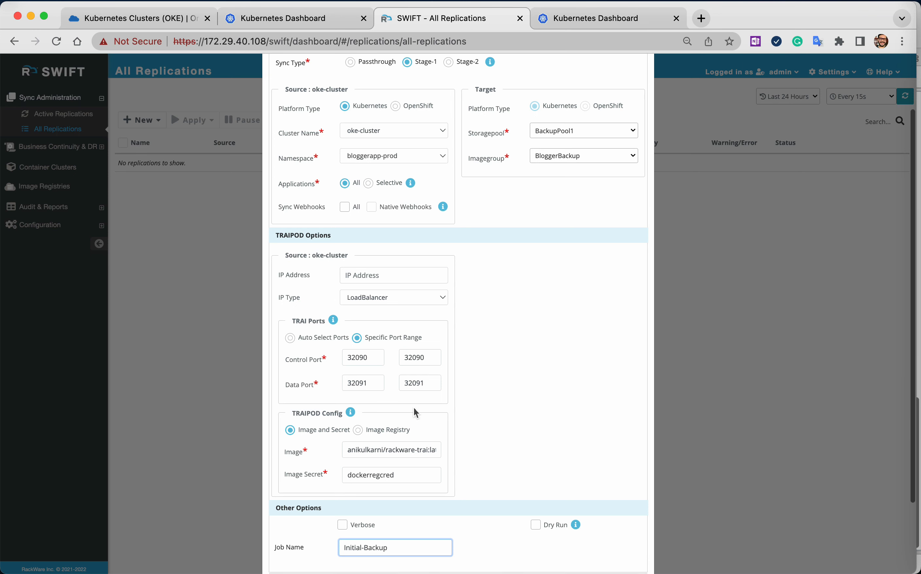
scroll(442, 377, down, 1)
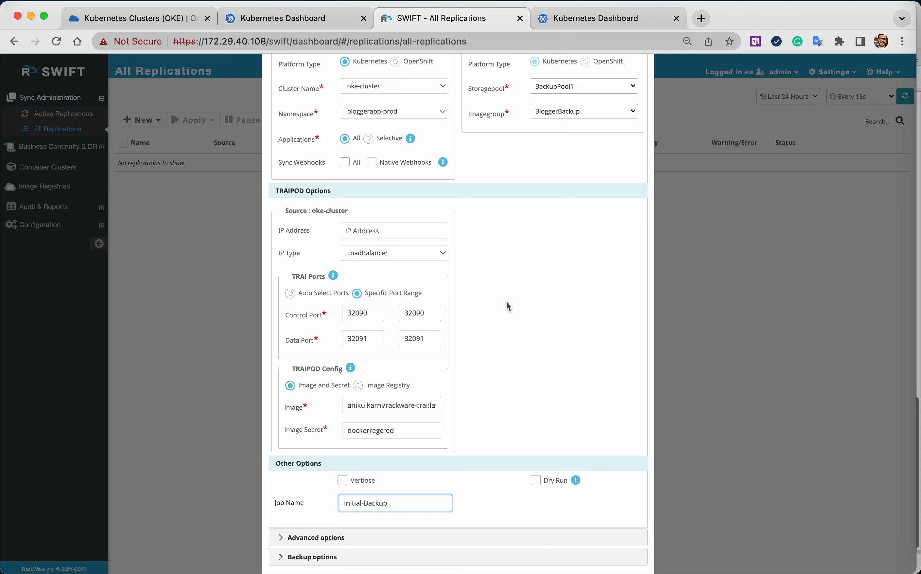
Keep LoadBalancer as the source IP type and add the Initial-Backup replication.
click(421, 254)
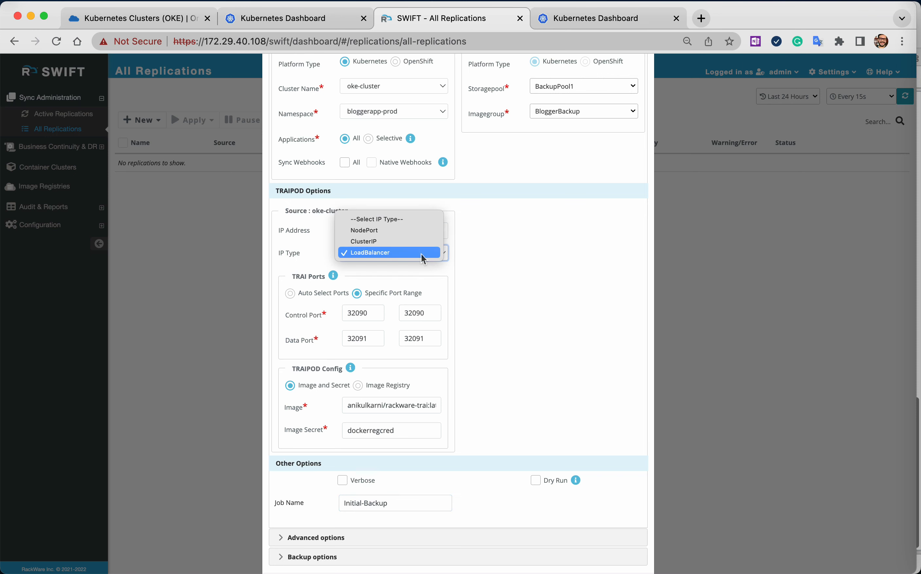
click(421, 254)
scroll(500, 296, down, 2)
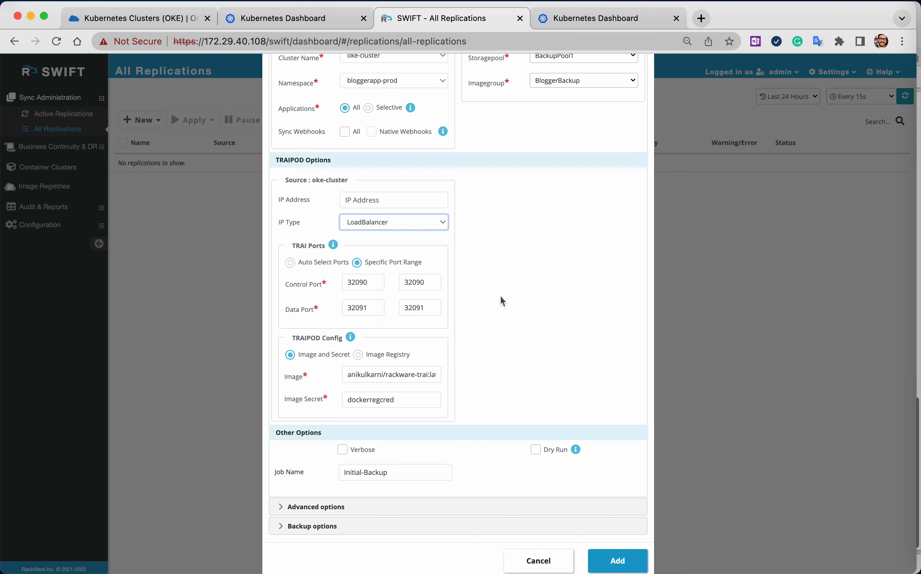
scroll(500, 301, down, 1)
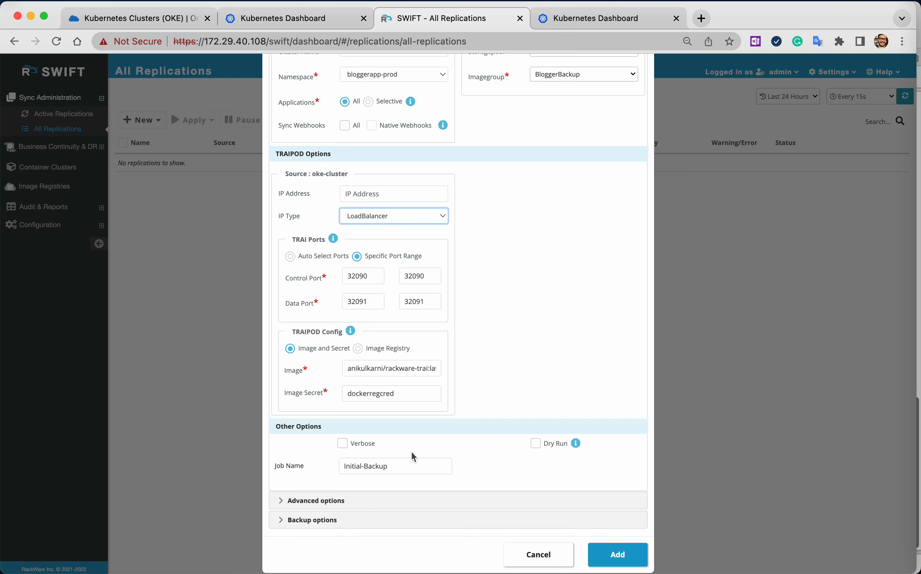
click(403, 468)
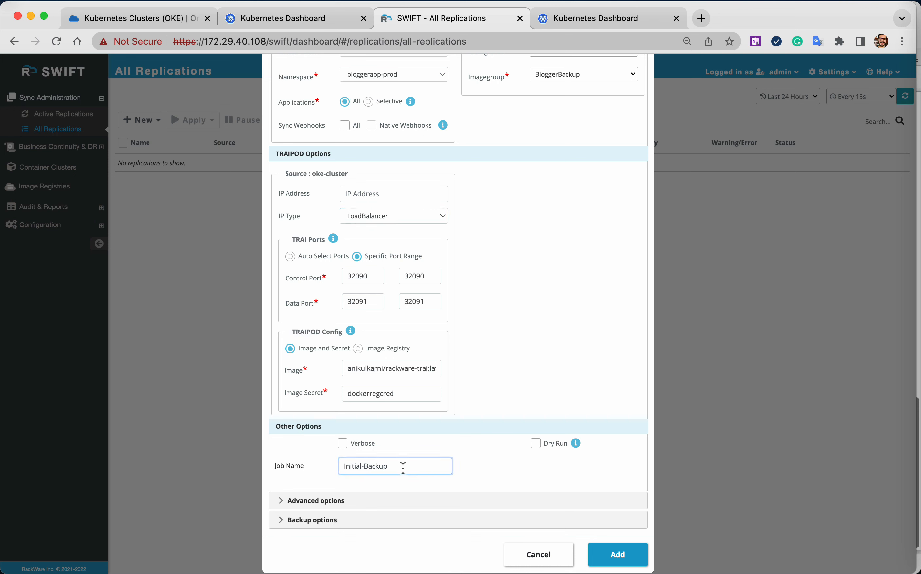
click(605, 555)
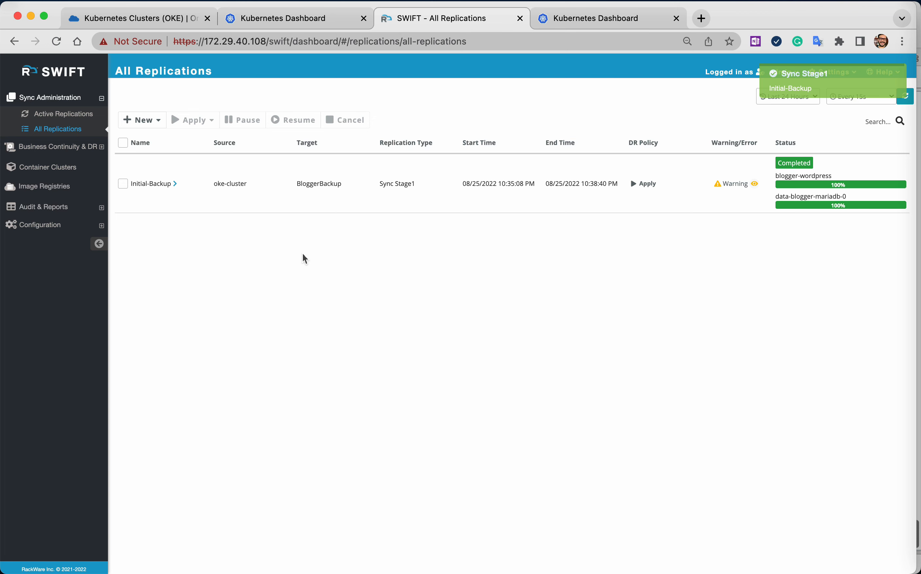
Start a new Stage-2 application replication with BackupPool1 as the source storage pool and BloggerBackup as the image group.
click(148, 120)
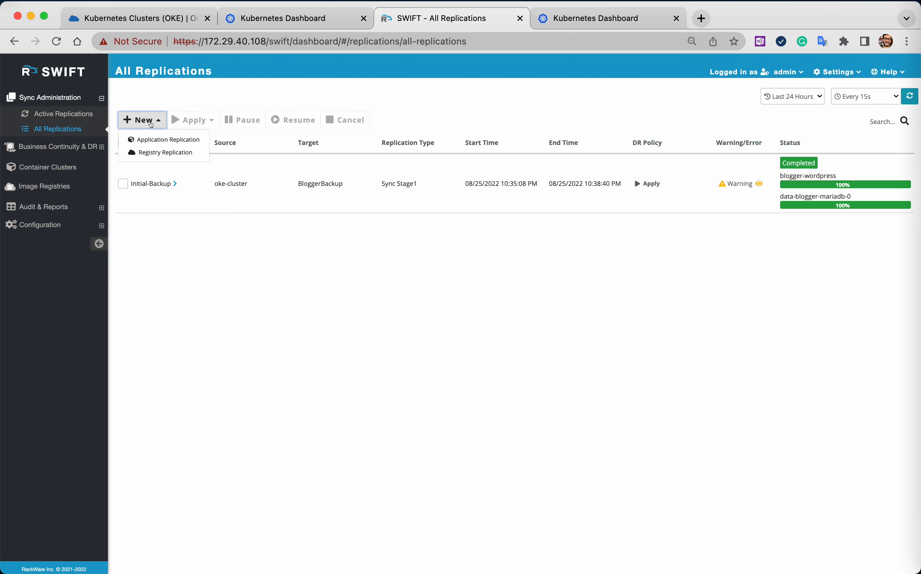
click(160, 138)
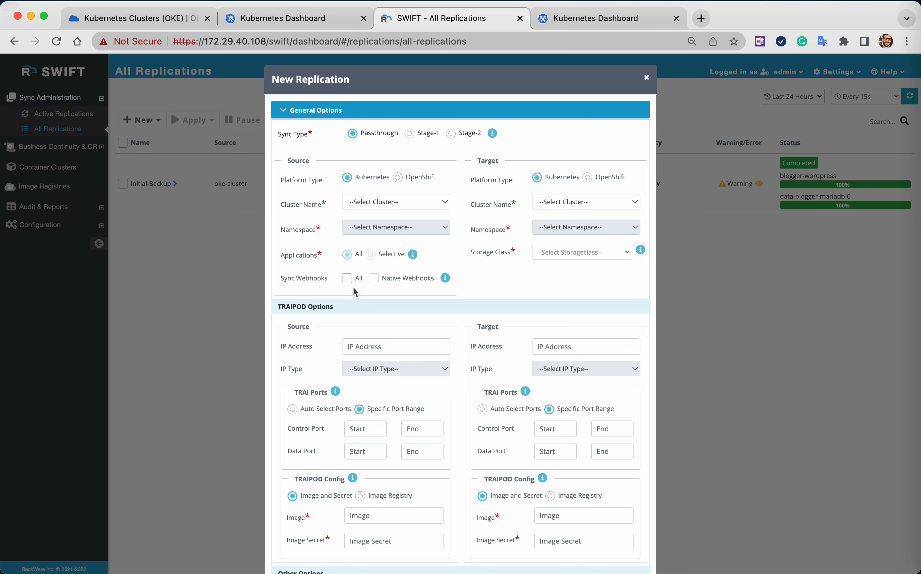
click(451, 134)
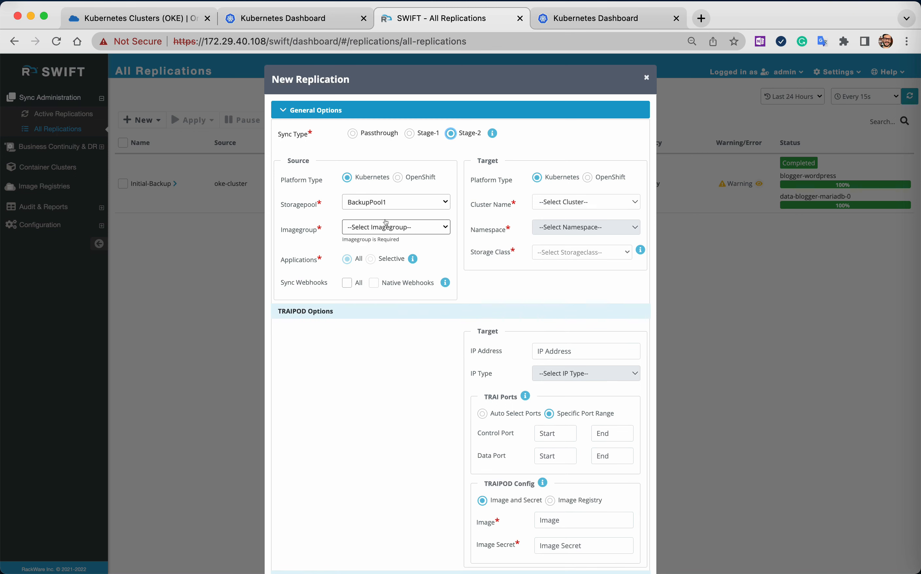
click(385, 227)
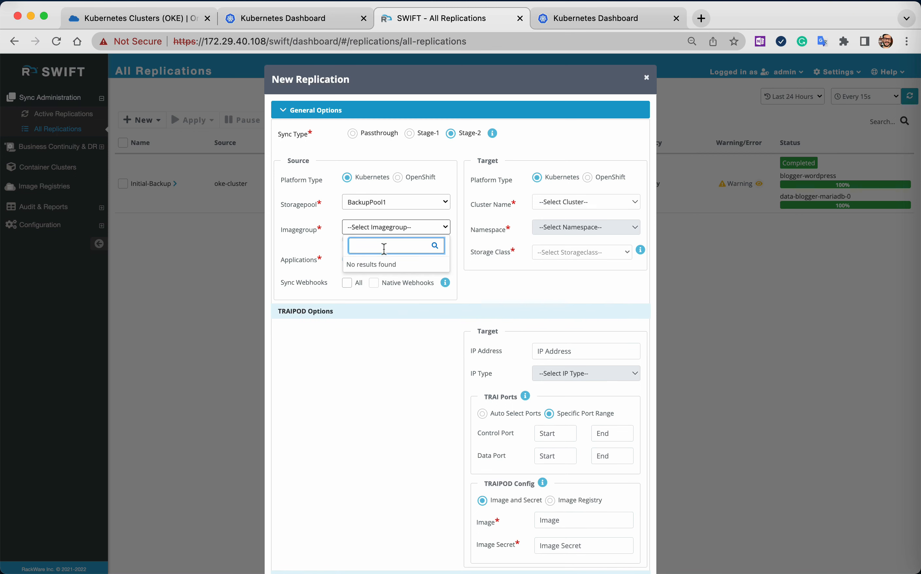
click(374, 228)
click(374, 228)
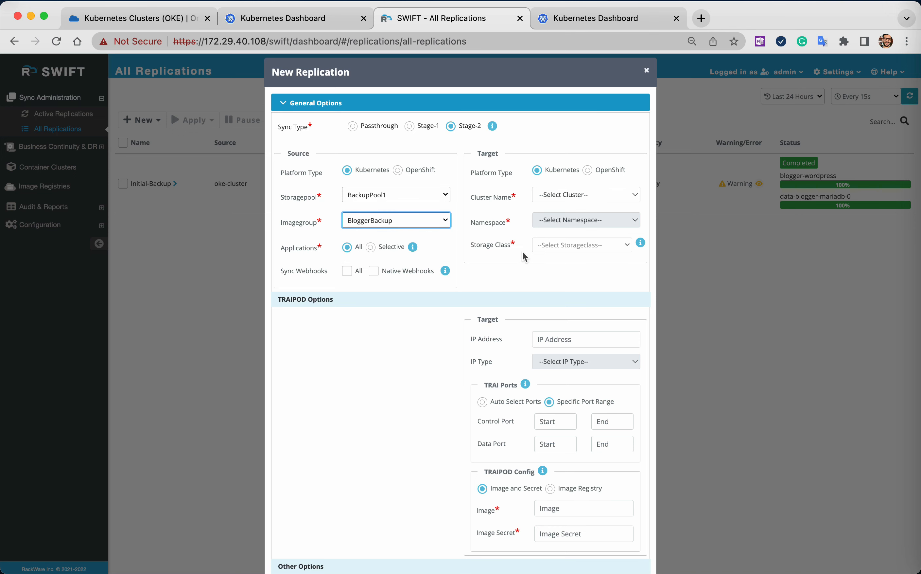
Target local-dr-cluster with the namespace bloggerapp-dr and the storage class rook-ceph-block.
click(565, 195)
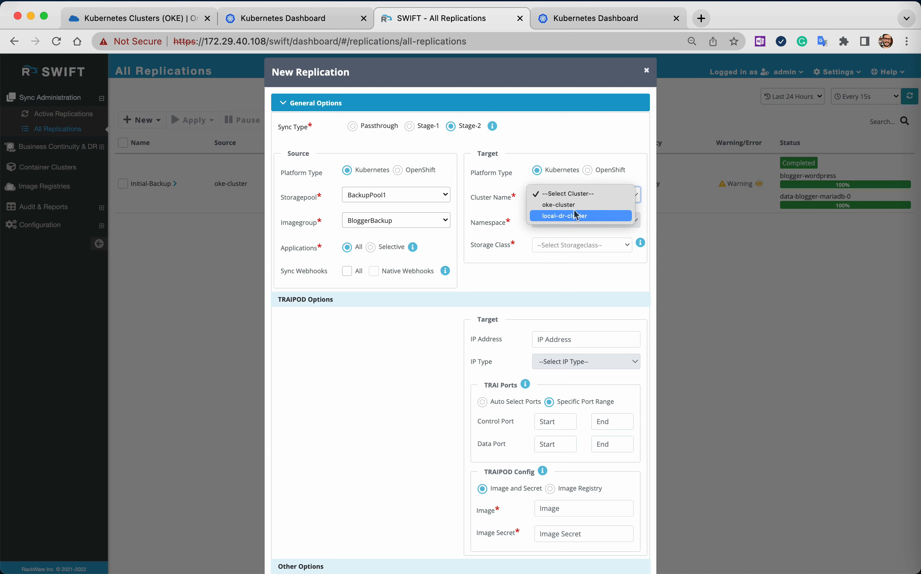
click(580, 216)
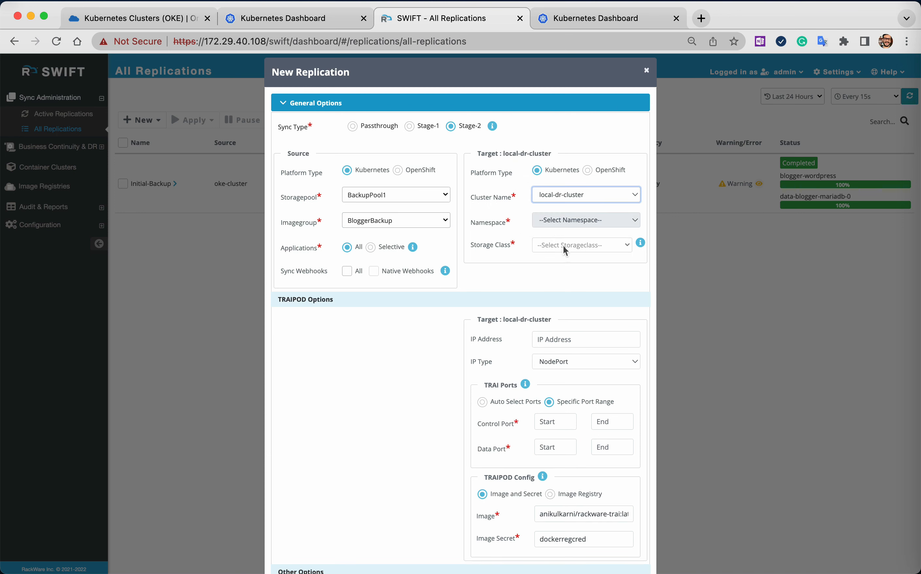
click(574, 223)
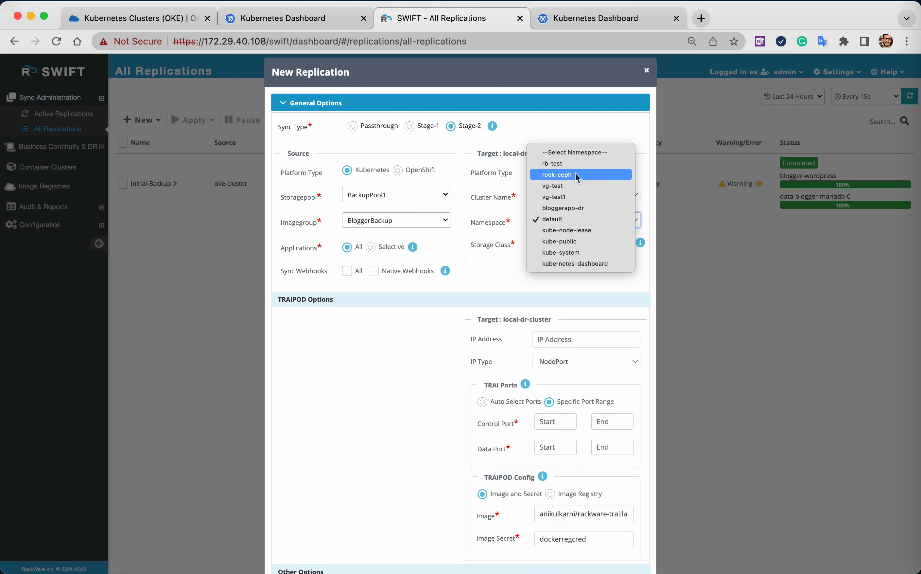
click(554, 220)
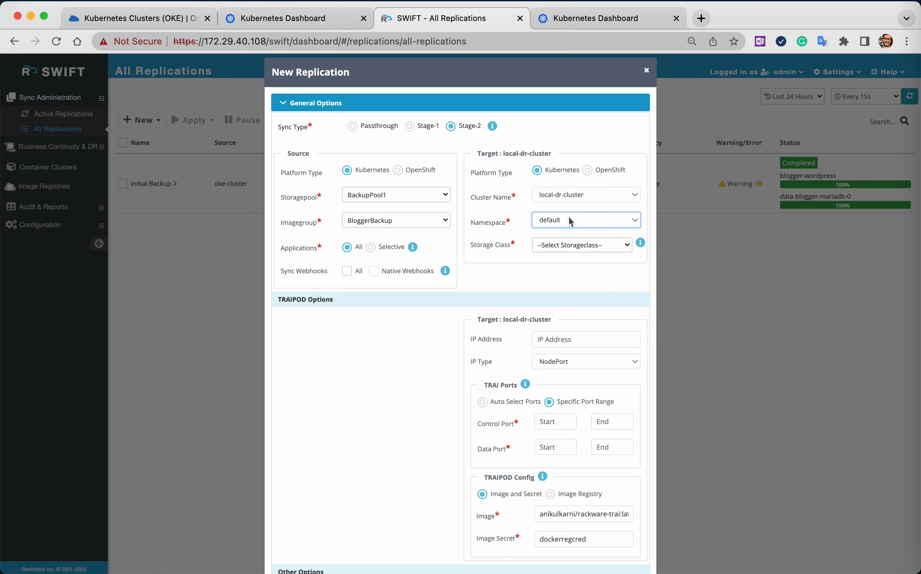
click(577, 224)
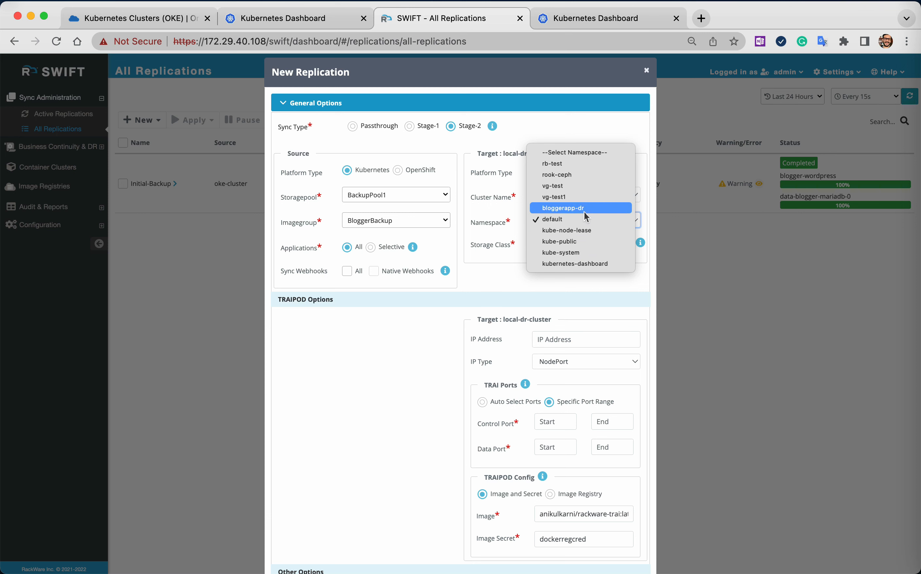
click(577, 208)
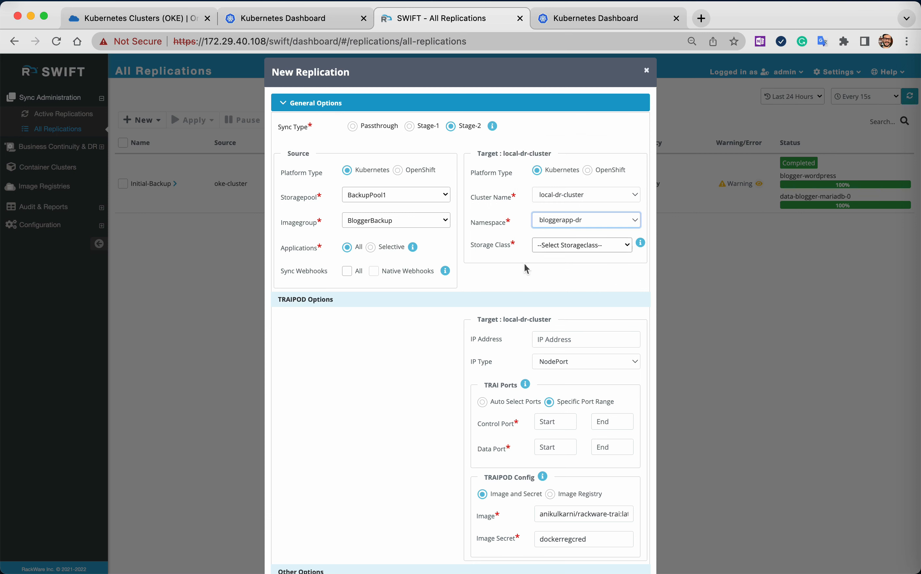
click(569, 249)
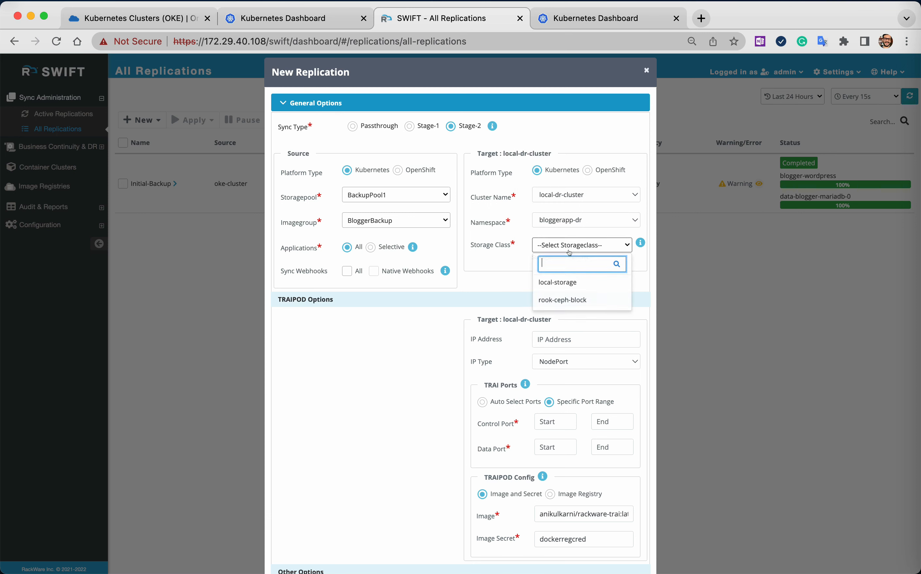
click(571, 299)
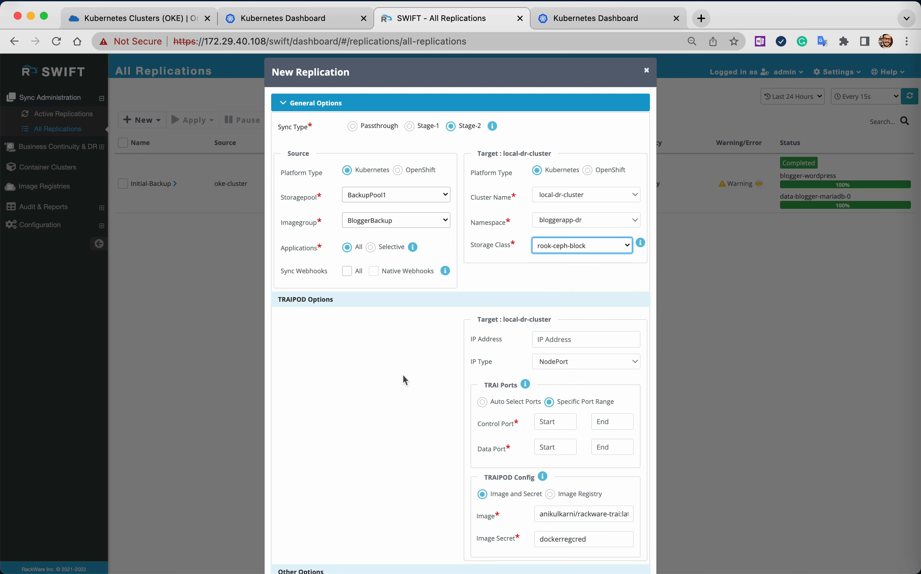
Set the target TRAI control port range to 32090–32090, the data port range to 32091–32091 and the job name to Initial-Restore.
scroll(403, 376, down, 3)
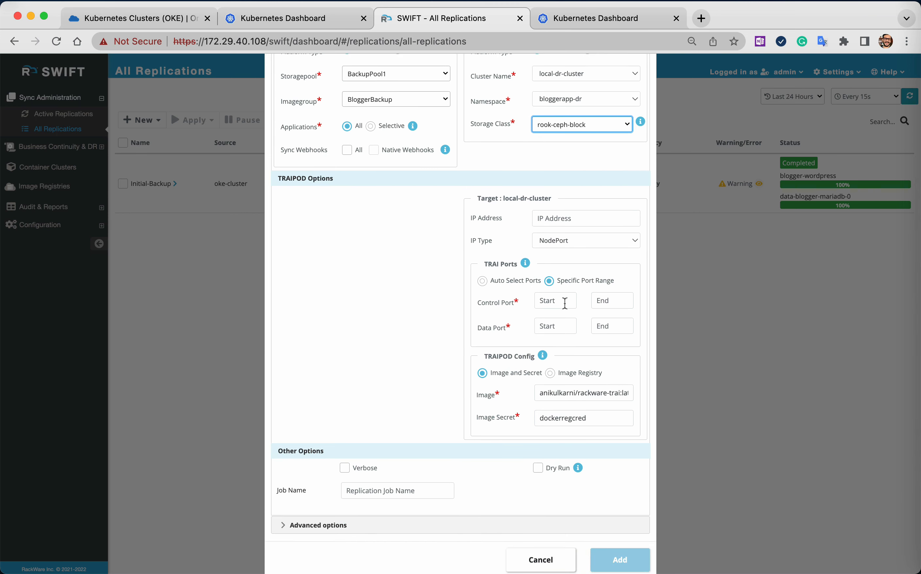
click(565, 303)
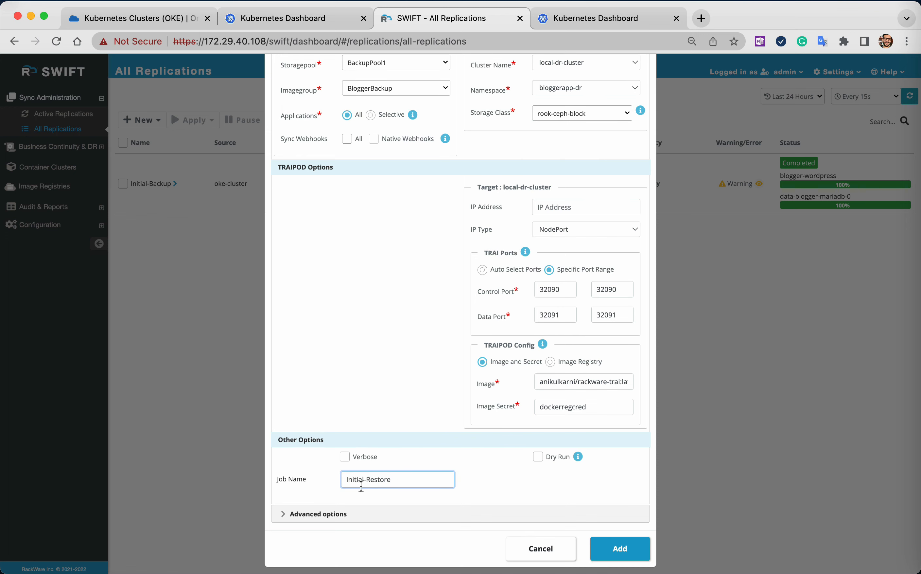
Examine the replication's advanced settings for pre/post scripts, TRAI CPU and memory, image registry mapping and volume sync.
click(356, 513)
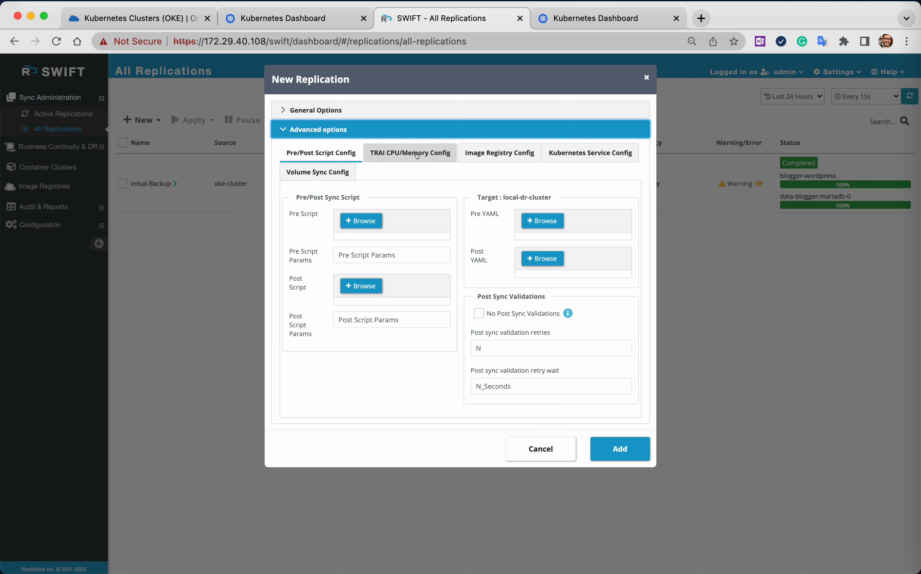
click(380, 162)
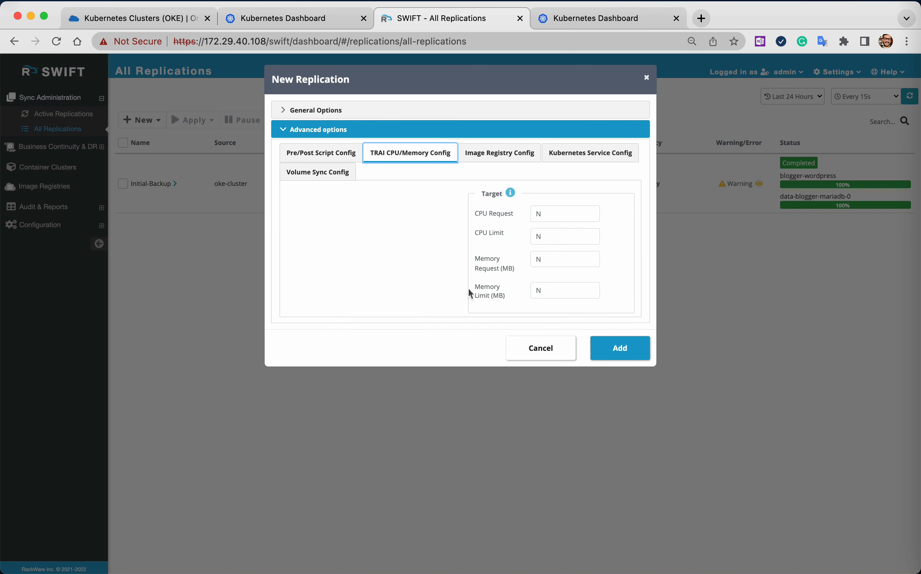
click(508, 154)
click(353, 301)
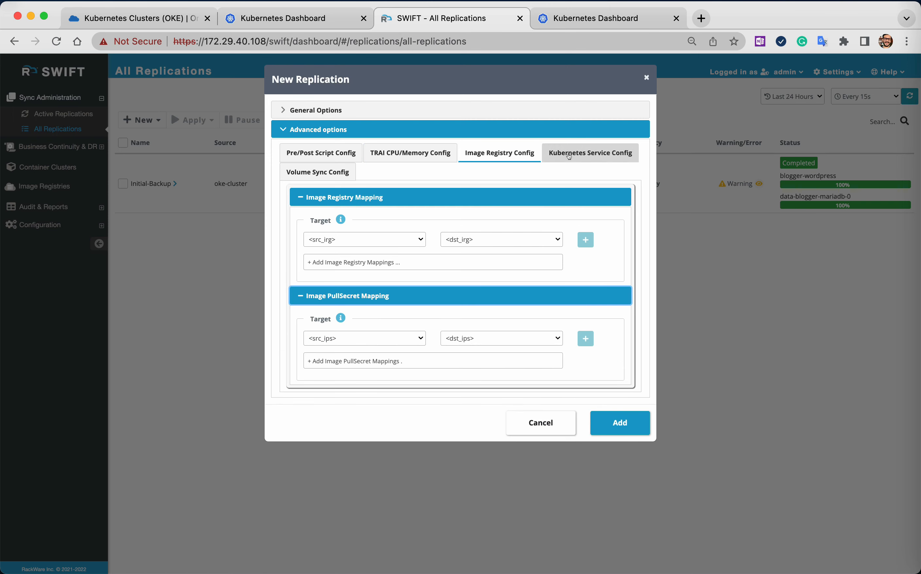
click(342, 176)
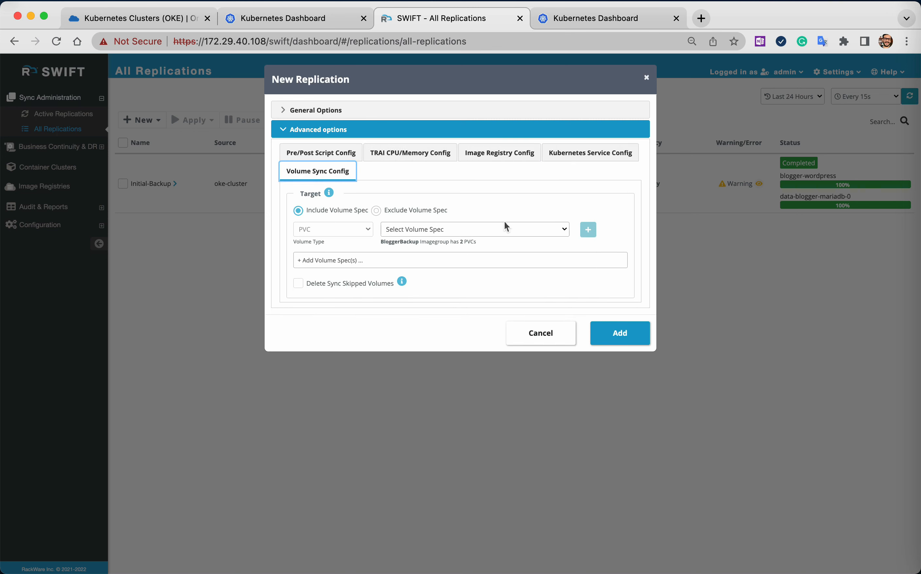
Add a service type mapping in the Kubernetes service configuration that changes blogger-wordpress to NodePort on the target.
click(598, 152)
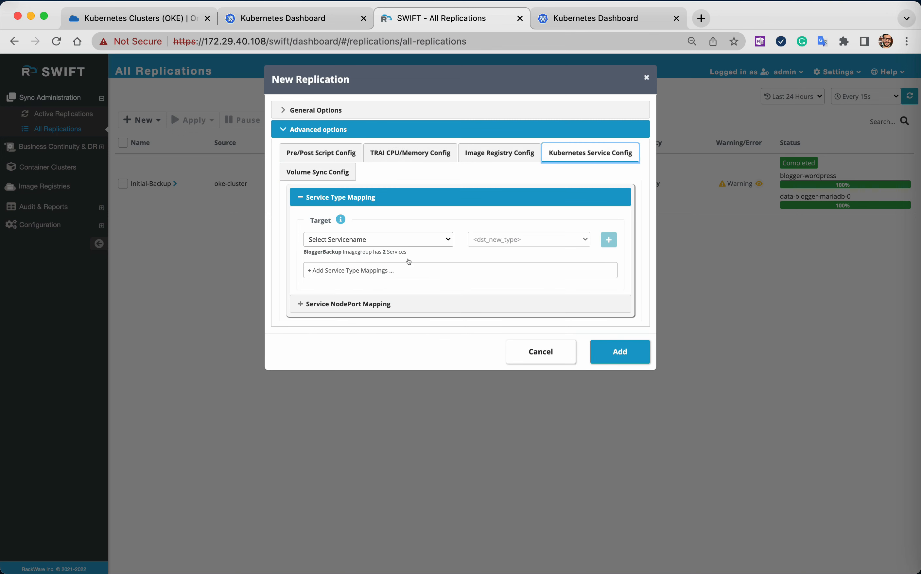
click(421, 244)
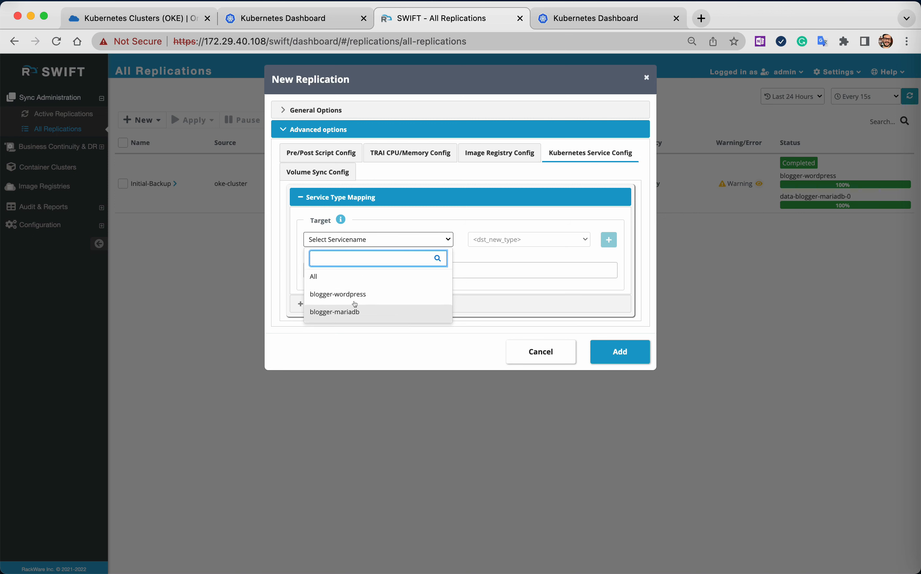
click(338, 294)
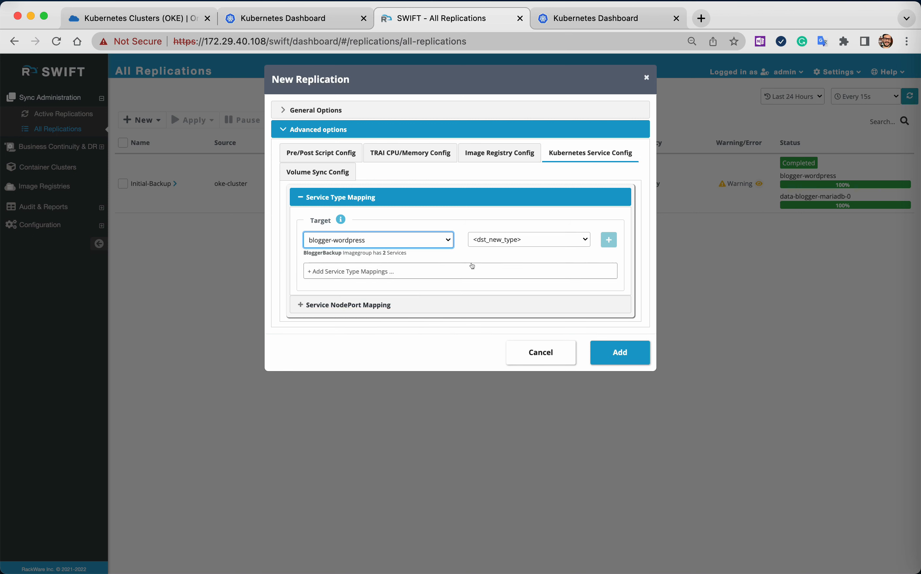
click(546, 240)
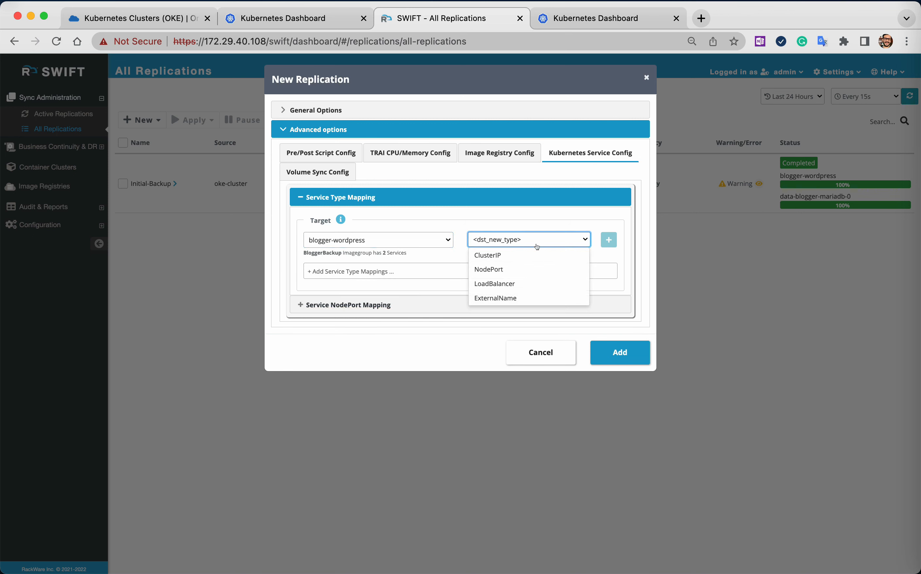
click(515, 269)
click(608, 239)
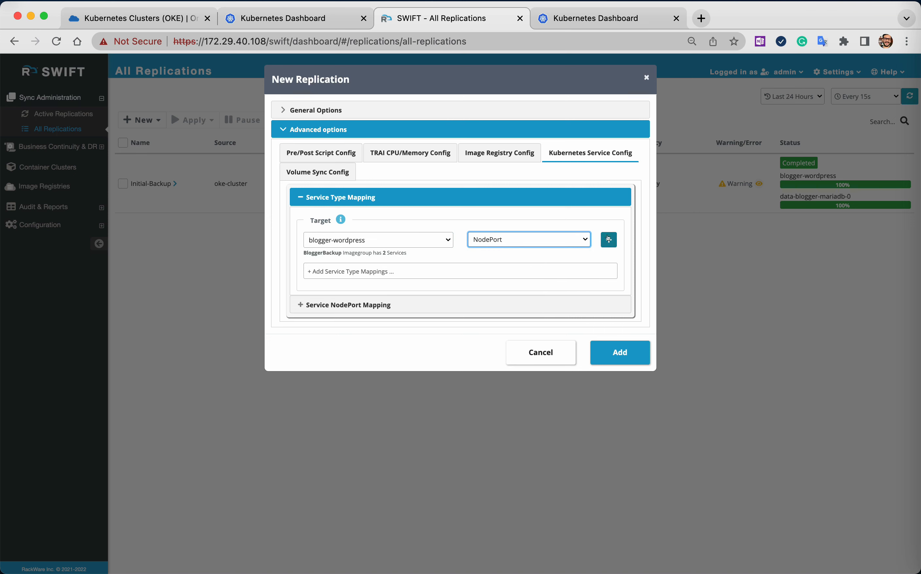
Add a service NodePort mapping for blogger-wordpress that changes source port 32635 to Randomize.
click(381, 311)
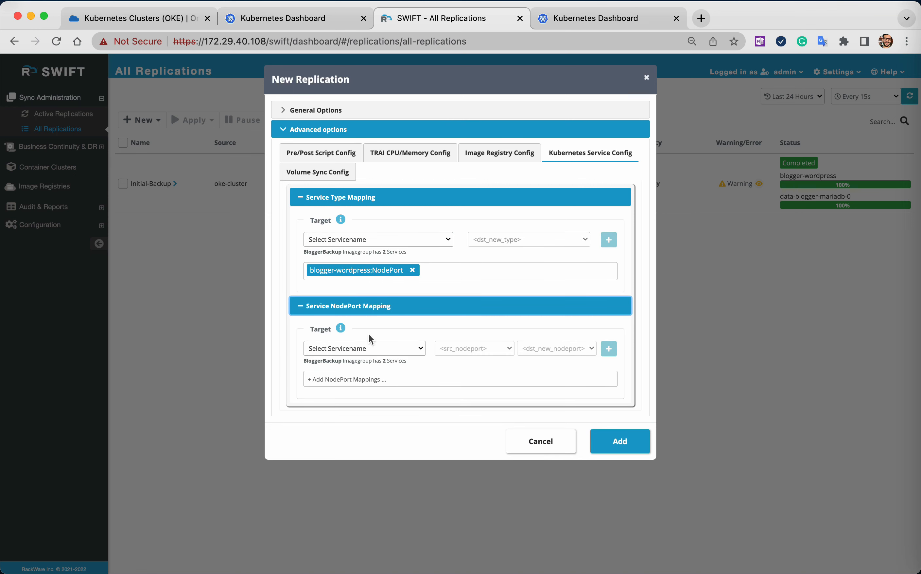
click(383, 347)
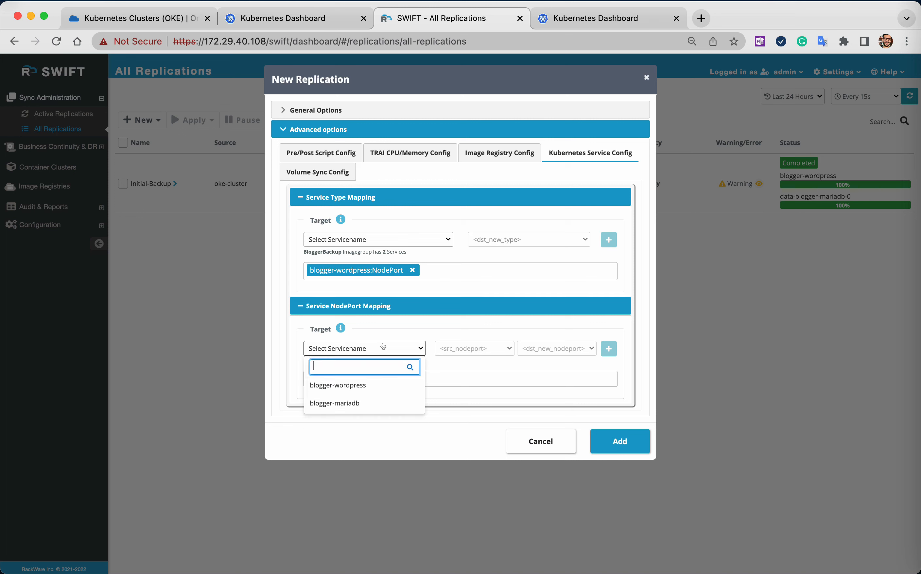
click(365, 386)
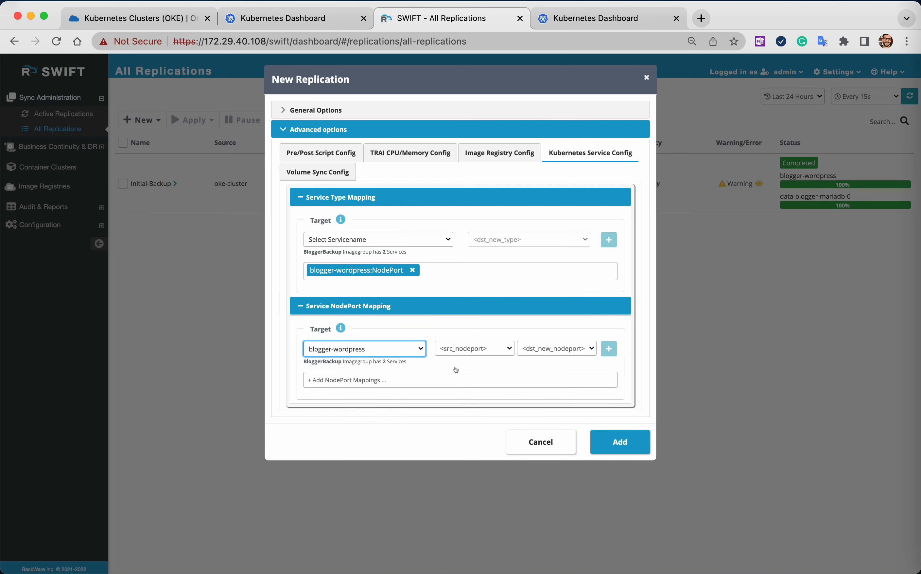
click(503, 347)
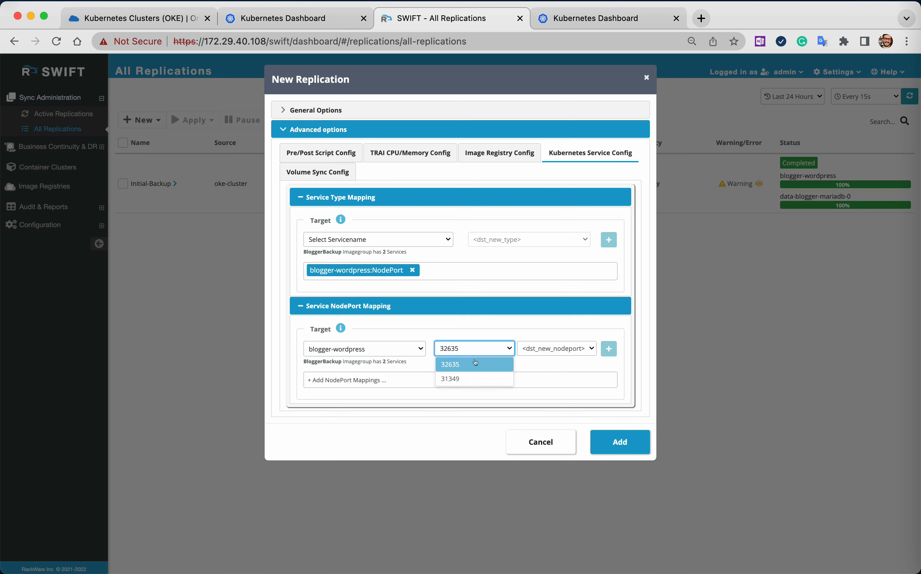
click(475, 363)
click(592, 348)
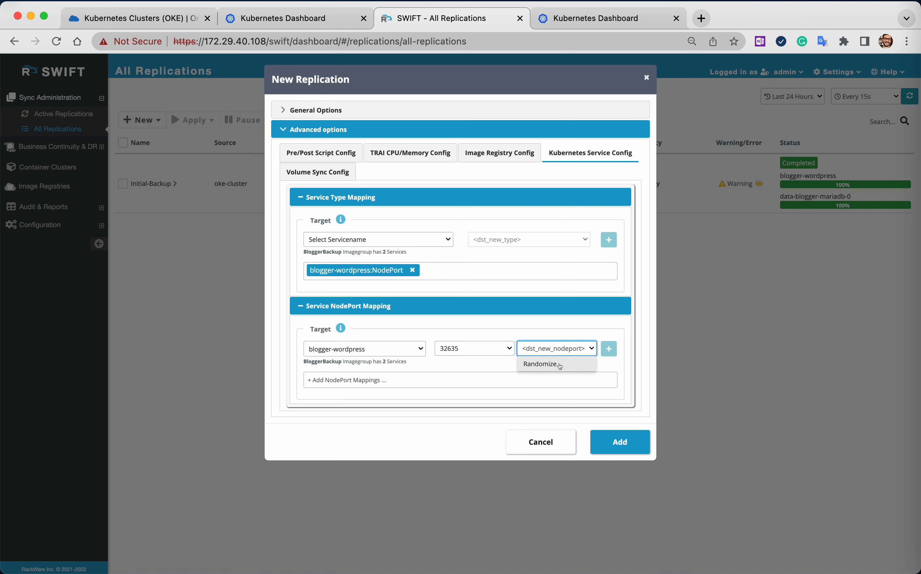
click(565, 364)
click(608, 348)
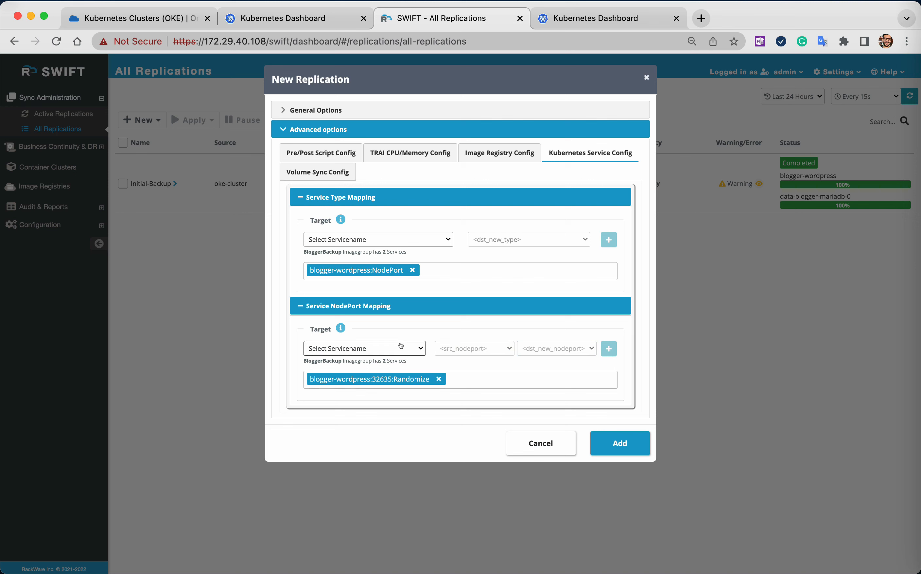
Add a second NodePort mapping for blogger-wordpress from source port 31349 to Randomize, and add the replication.
click(410, 348)
click(366, 387)
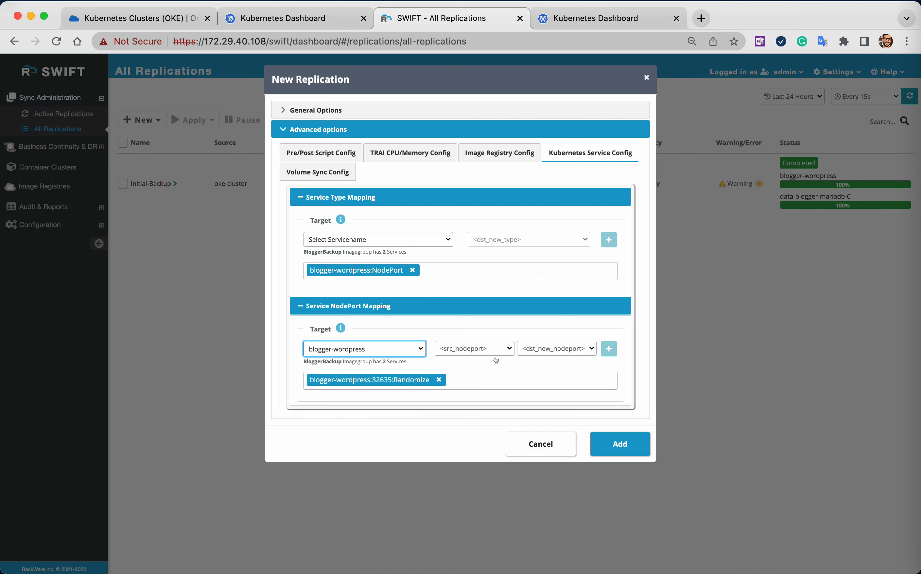
click(504, 348)
click(482, 363)
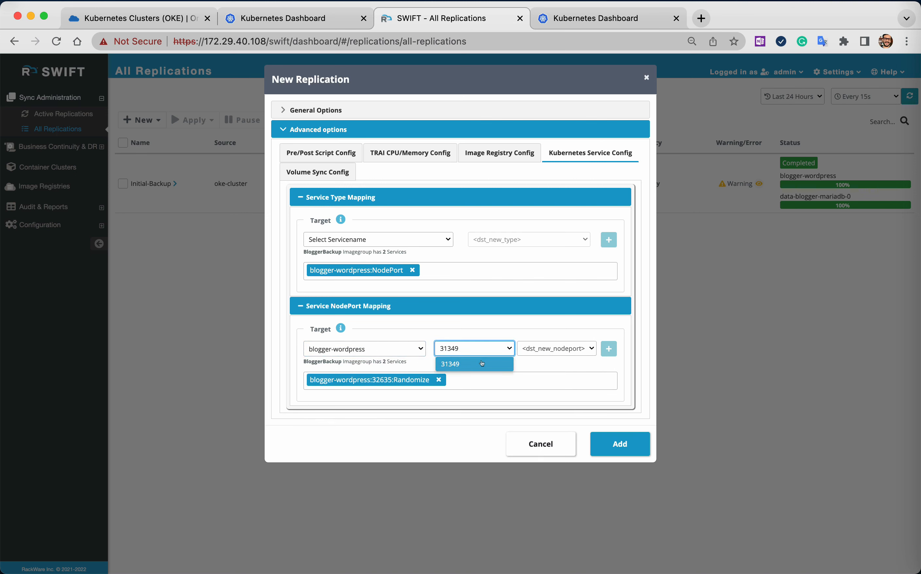
click(586, 349)
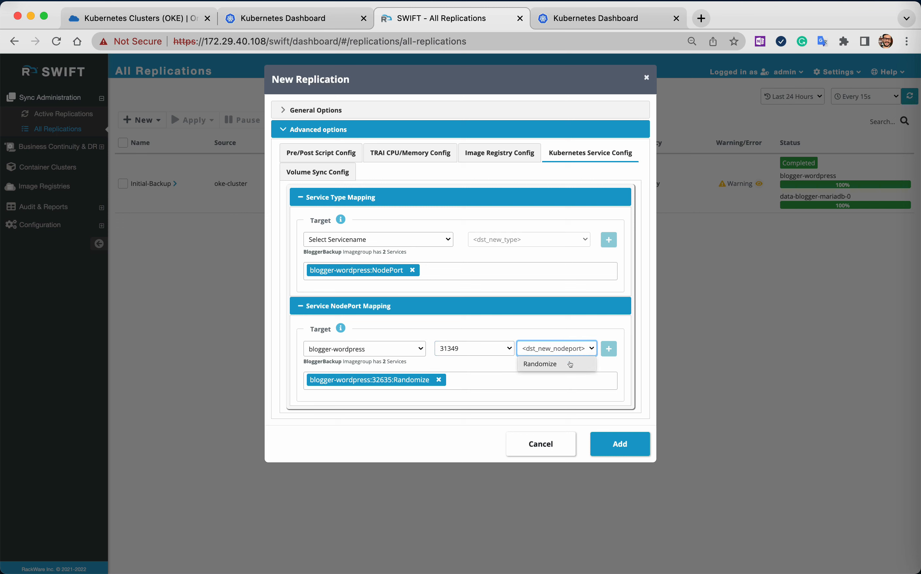
click(553, 363)
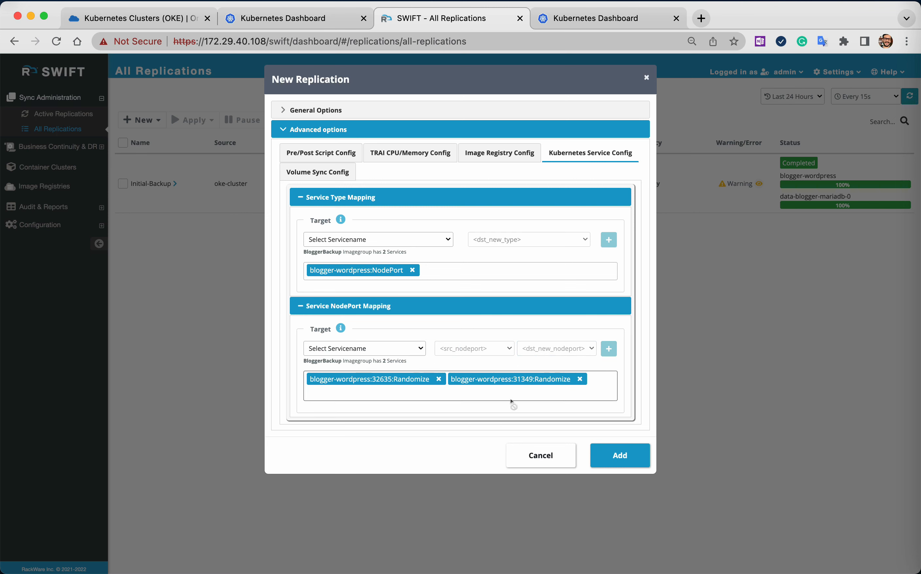
click(620, 457)
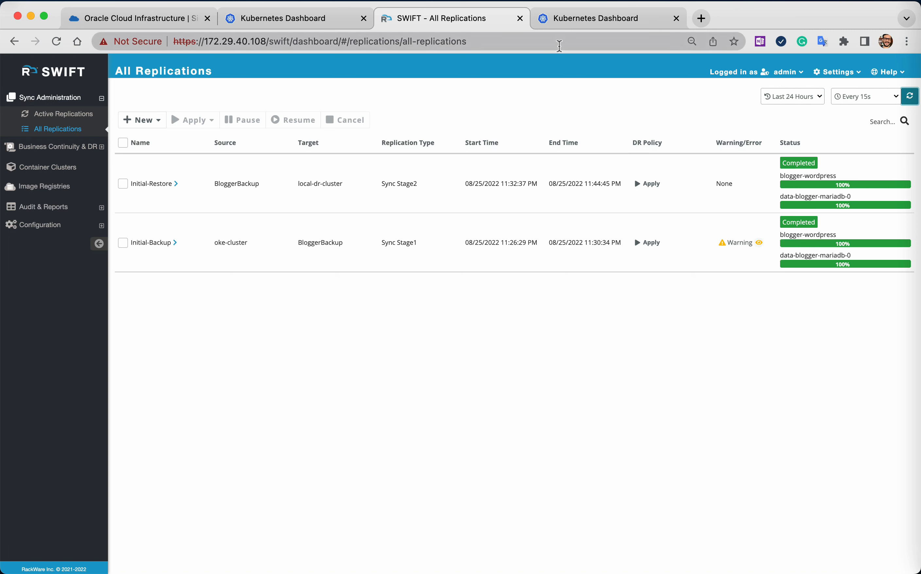
Switch to the local DR cluster's Kubernetes Dashboard and examine the bloggerapp-dr namespace's workloads, services, config maps and persistent volume claims.
click(592, 23)
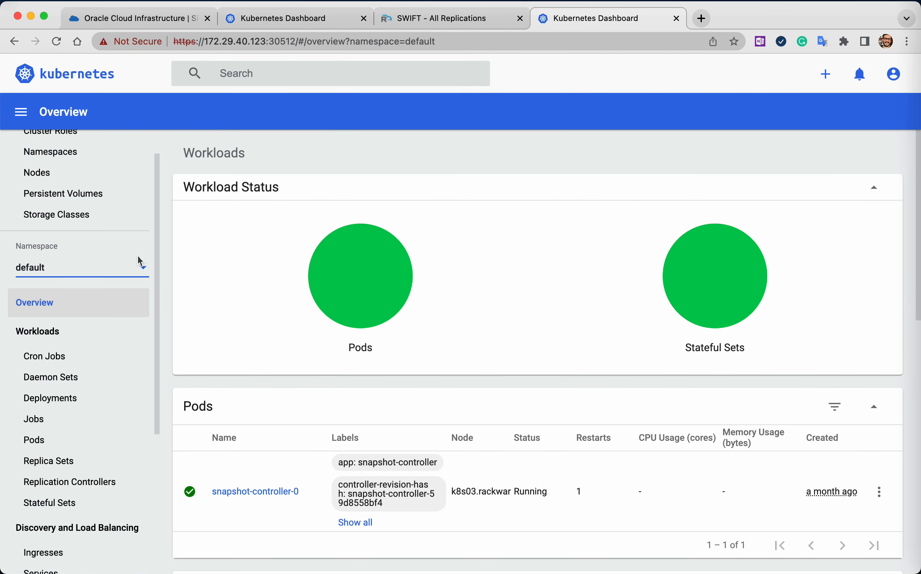
click(132, 265)
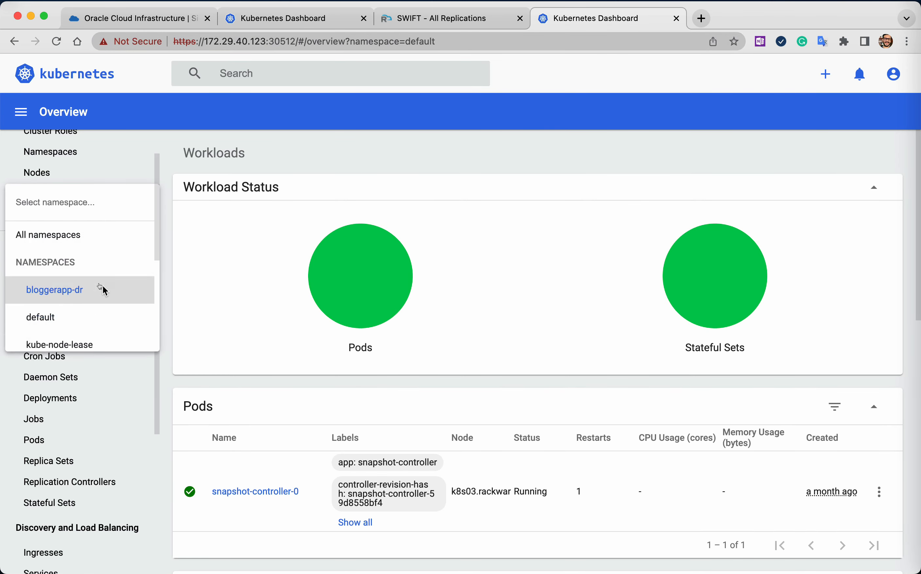
click(101, 286)
scroll(116, 371, down, 2)
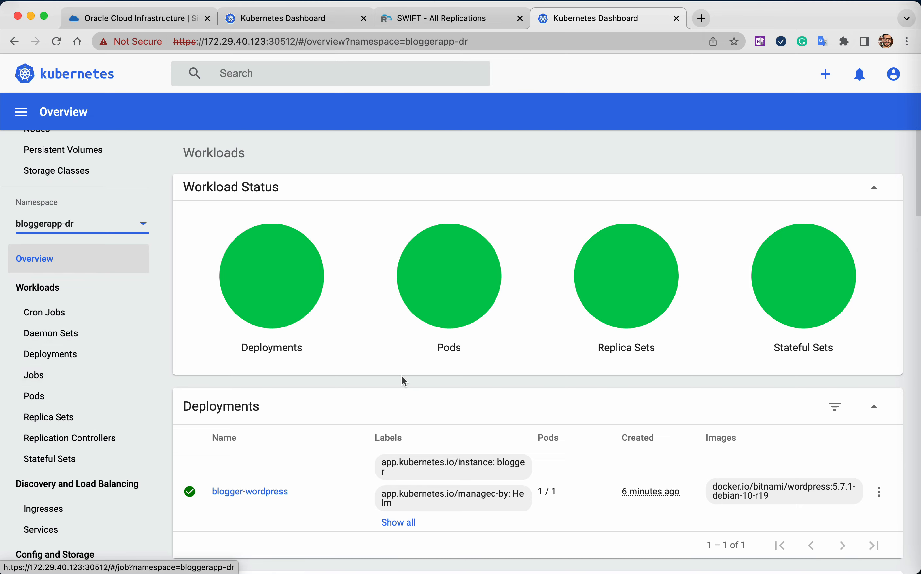
scroll(402, 376, down, 3)
scroll(403, 376, down, 3)
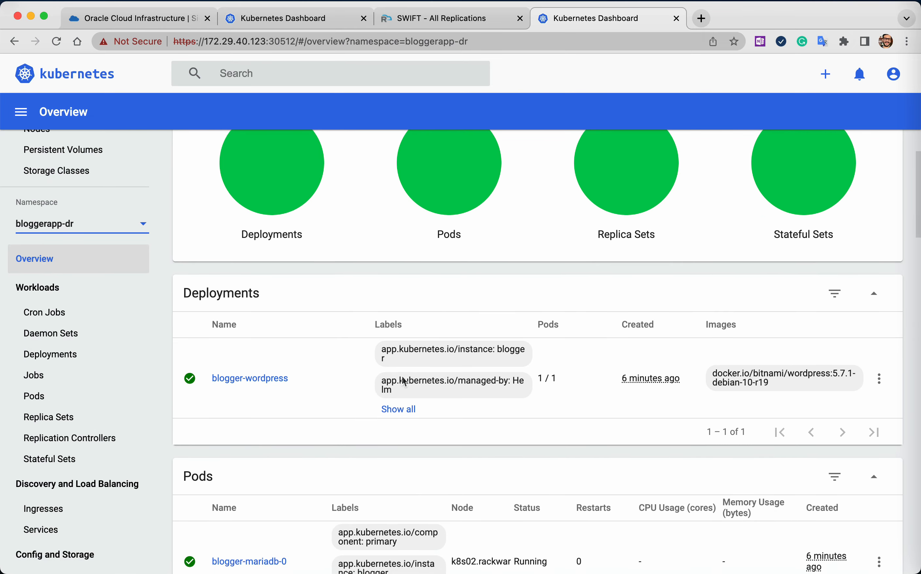
scroll(404, 381, down, 15)
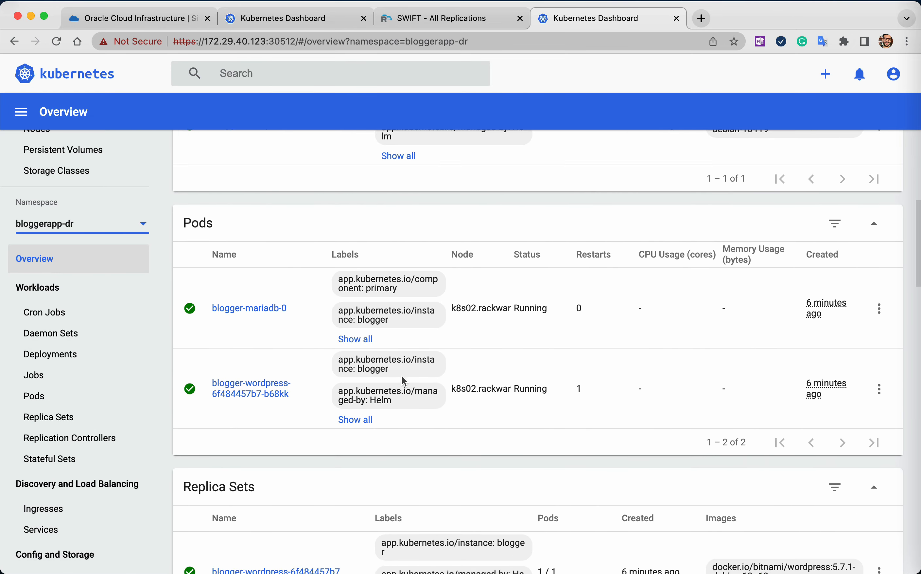
scroll(404, 380, down, 20)
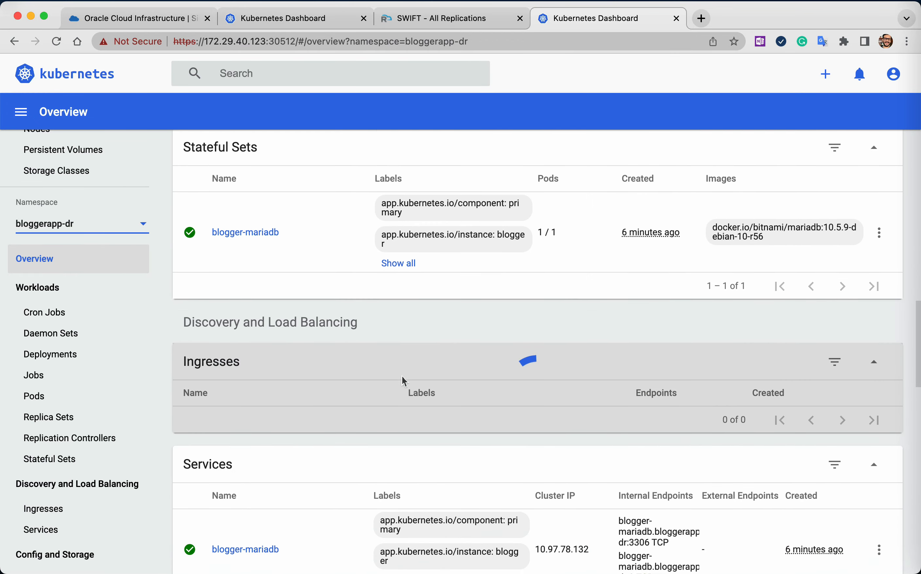
scroll(404, 381, down, 7)
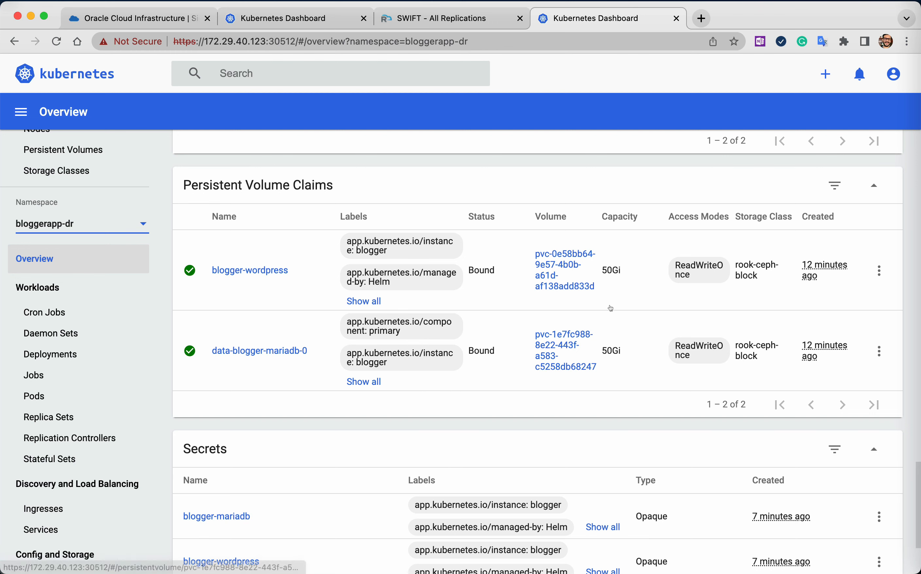
scroll(437, 388, up, 15)
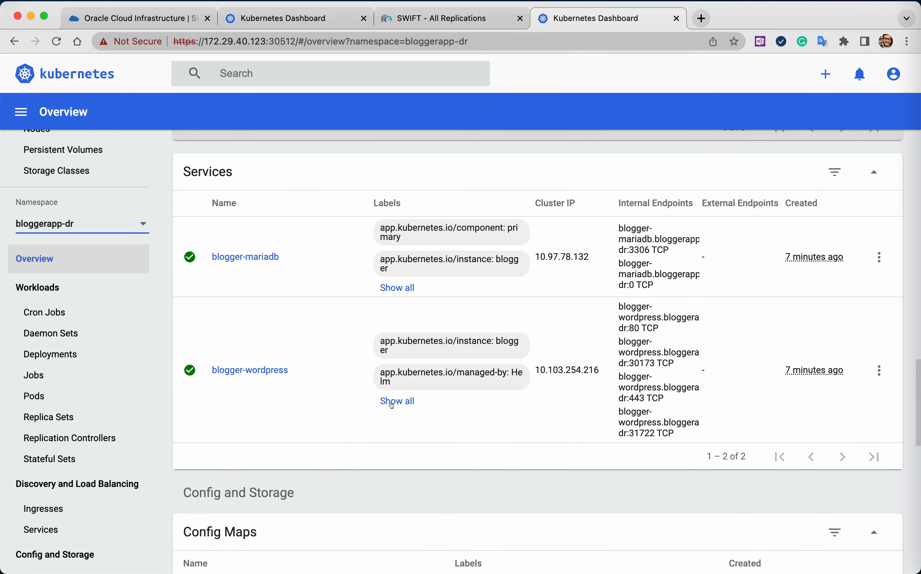
scroll(368, 381, up, 5)
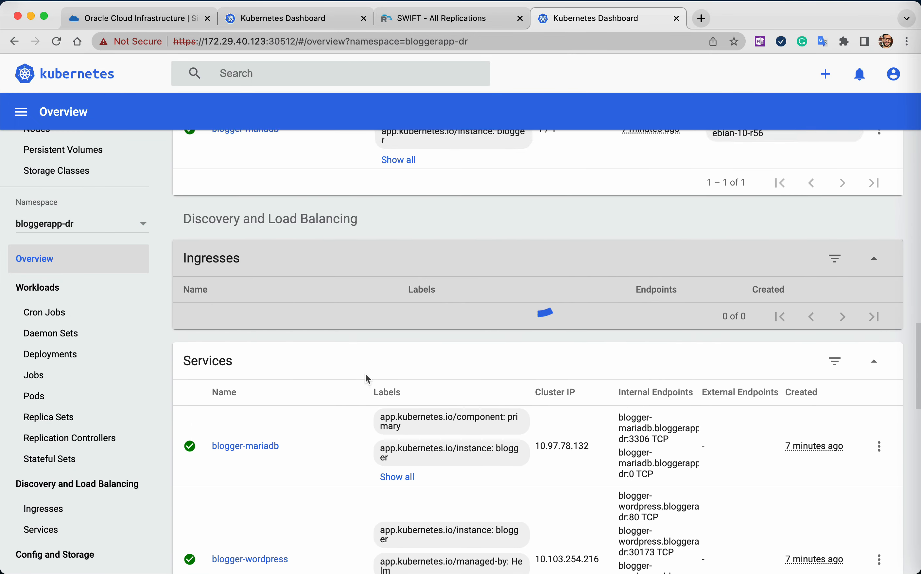
scroll(370, 379, down, 8)
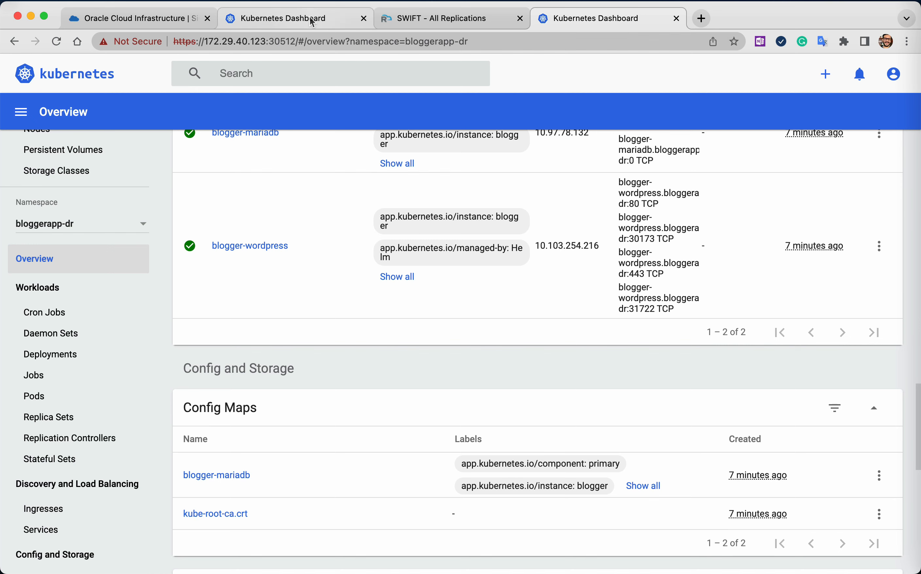
Switch to the OKE cluster's Kubernetes Dashboard and open the blogger-wordpress service's external endpoint on port 80 from bloggerapp-prod.
click(311, 21)
scroll(392, 432, down, 9)
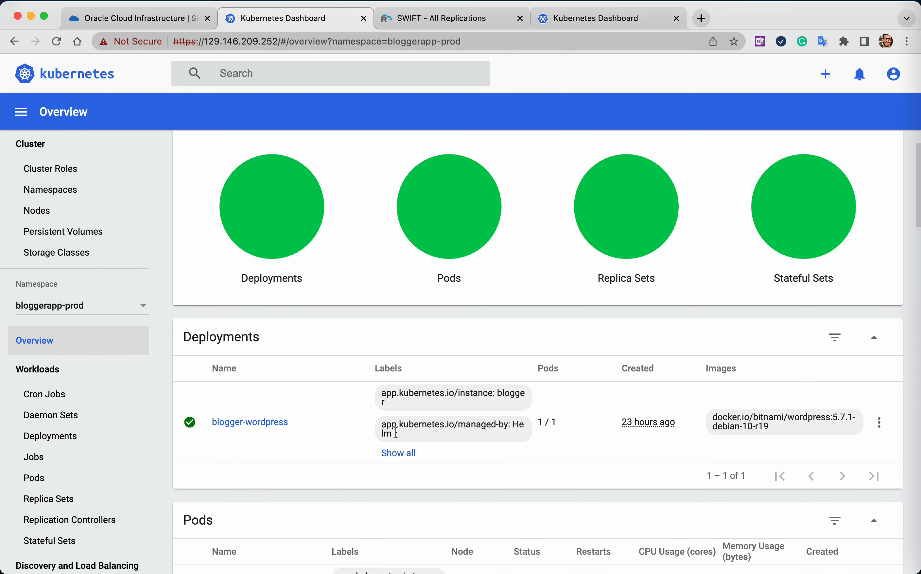
scroll(396, 436, down, 10)
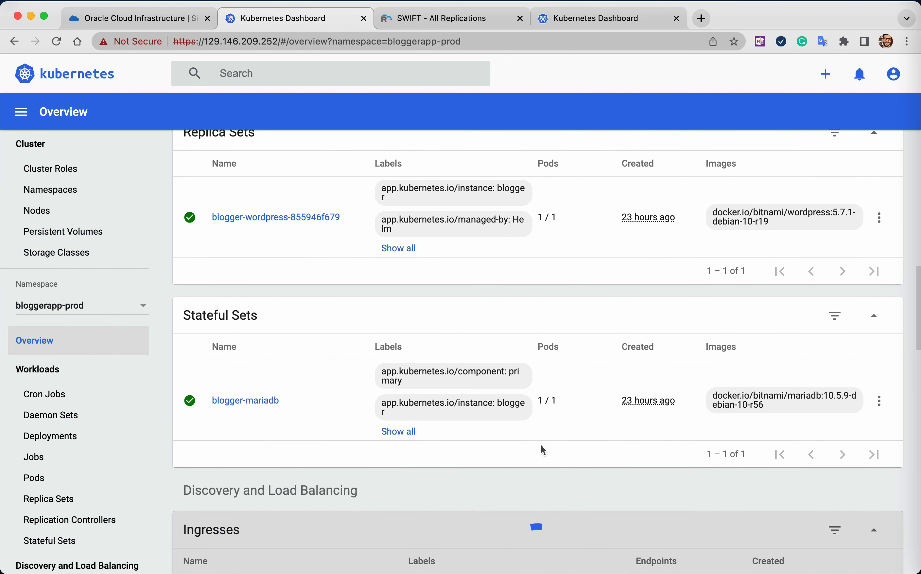
scroll(541, 445, down, 10)
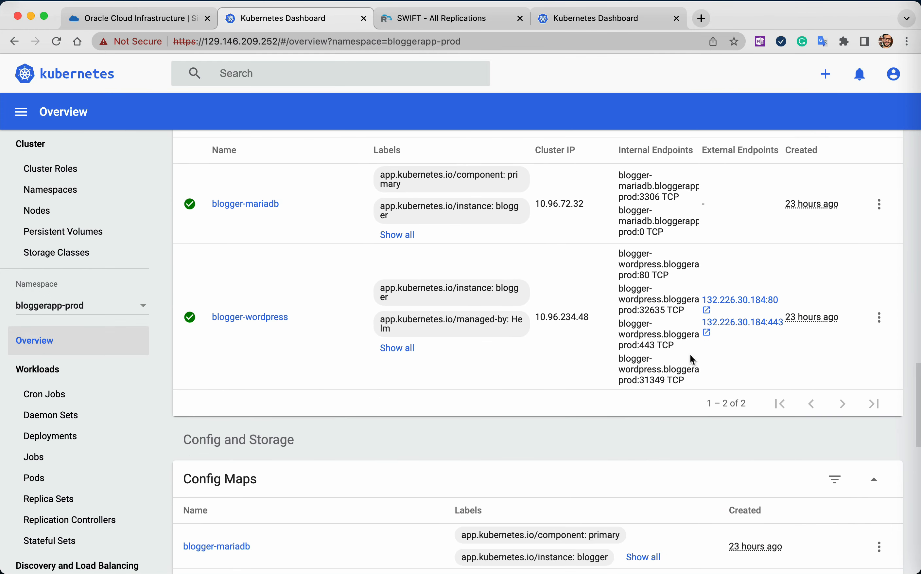
click(713, 301)
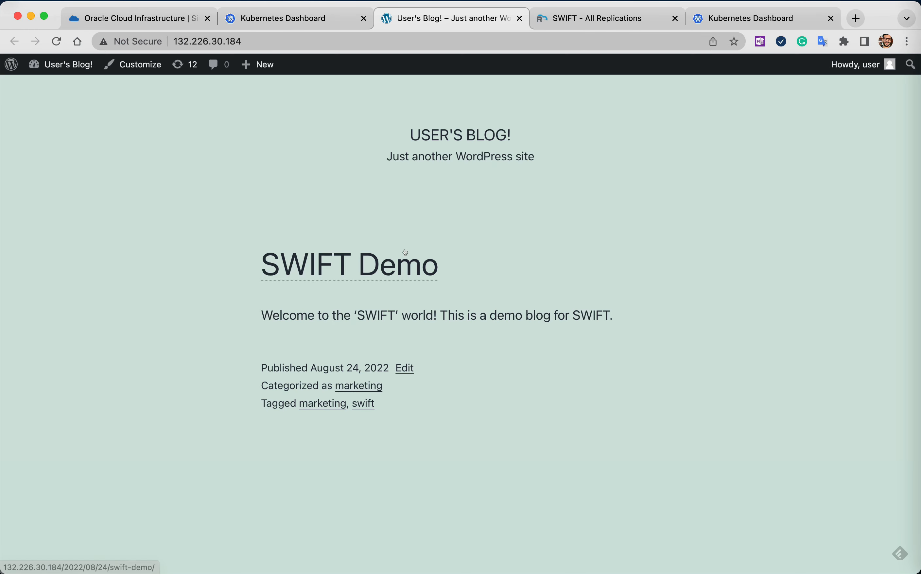
Look over the production blog's front page and open its list of posts in the WordPress dashboard.
scroll(120, 341, down, 8)
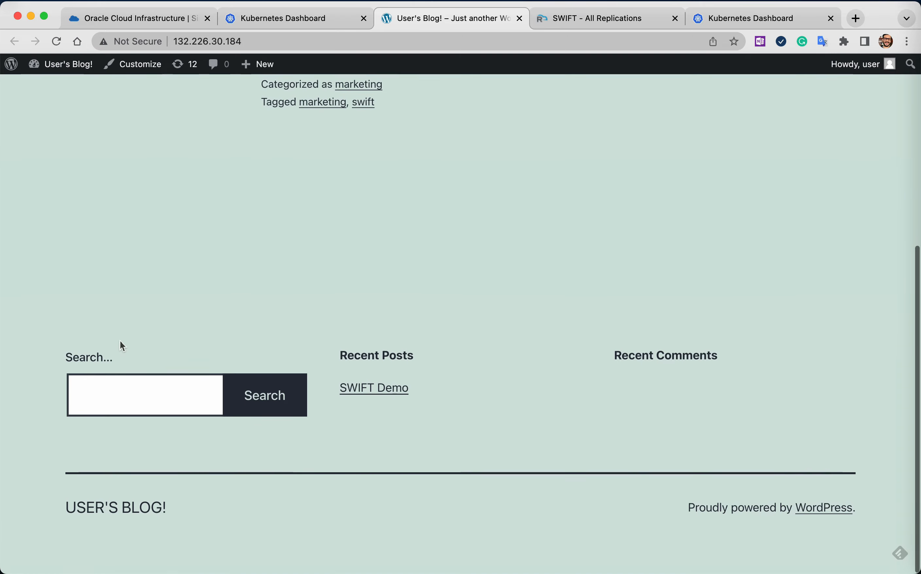
scroll(120, 341, up, 10)
mouse_move(54, 65)
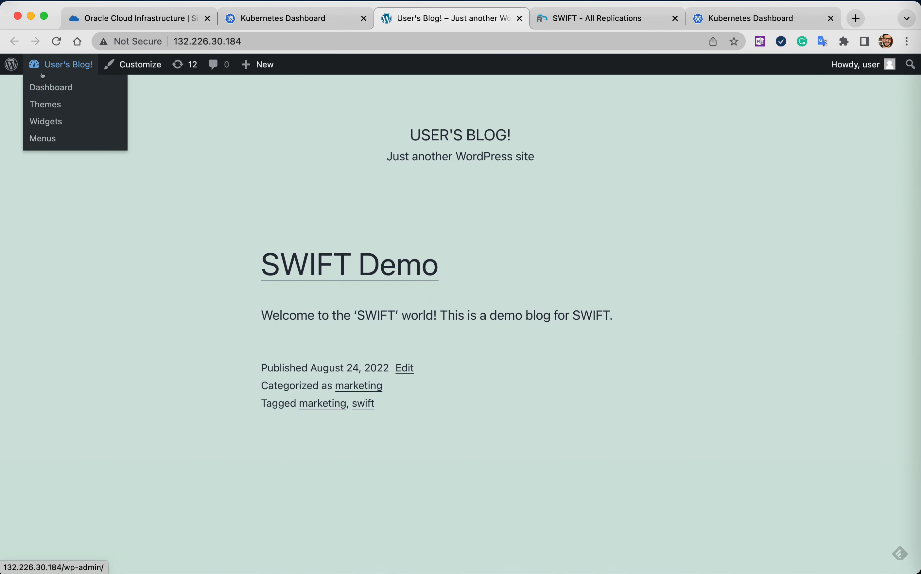
click(48, 86)
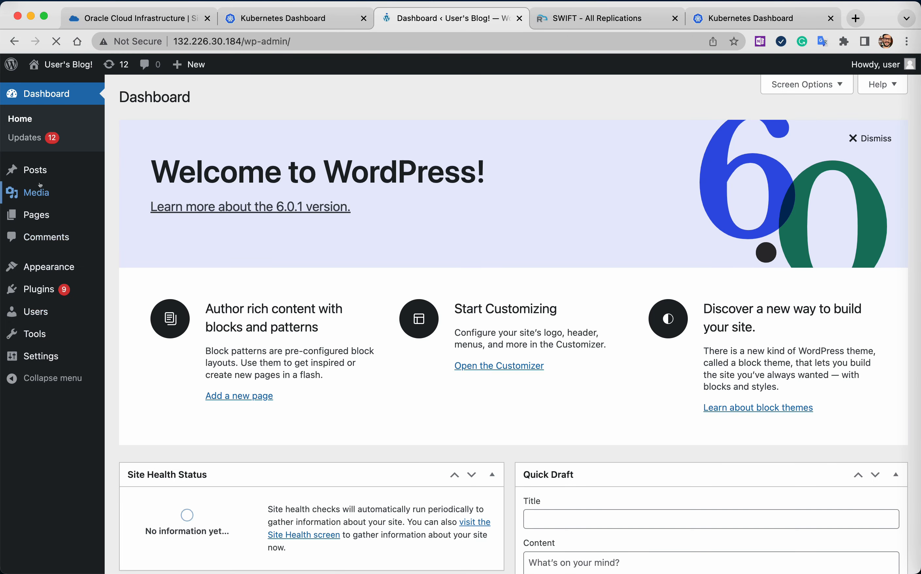
click(36, 170)
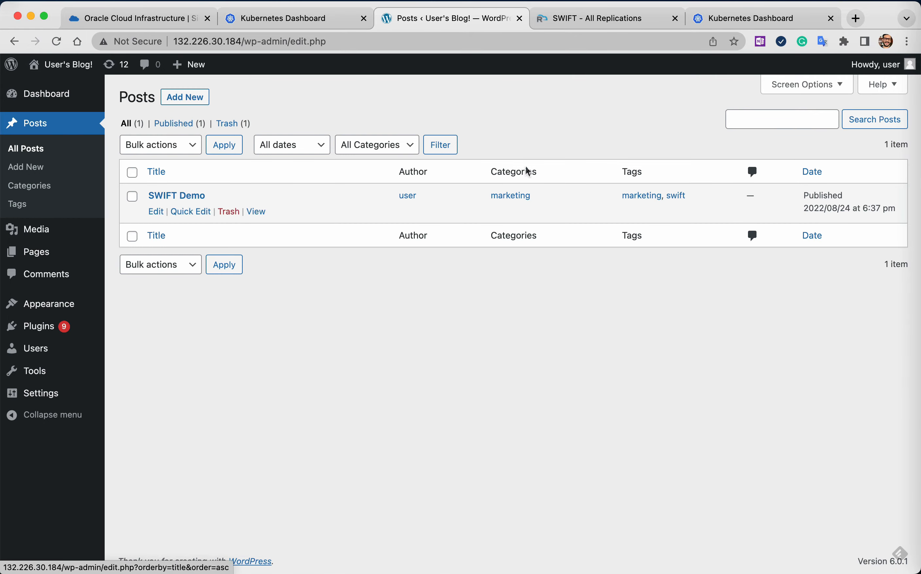
Switch to the local DR cluster's Kubernetes Dashboard and review the bloggerapp-dr config maps, persistent volume claims, secrets and services.
click(719, 22)
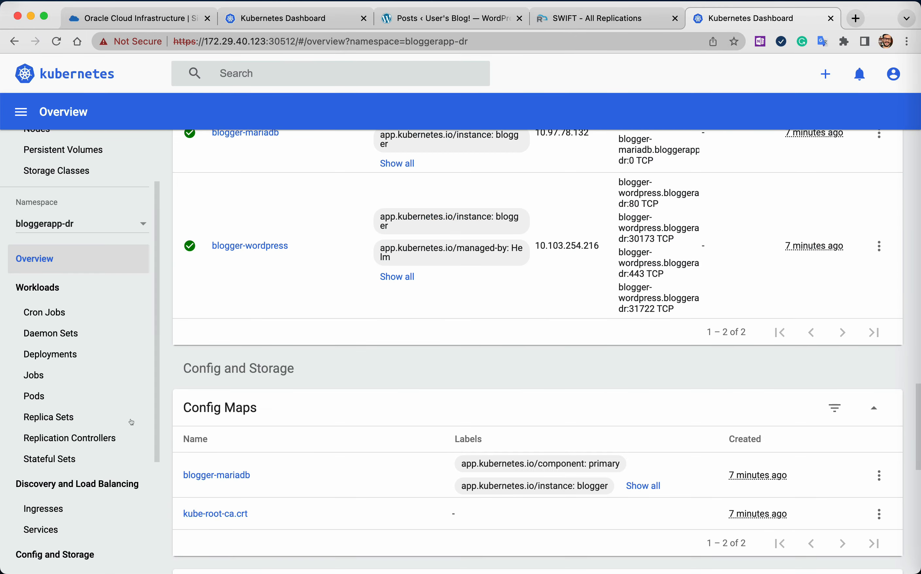
scroll(662, 389, down, 3)
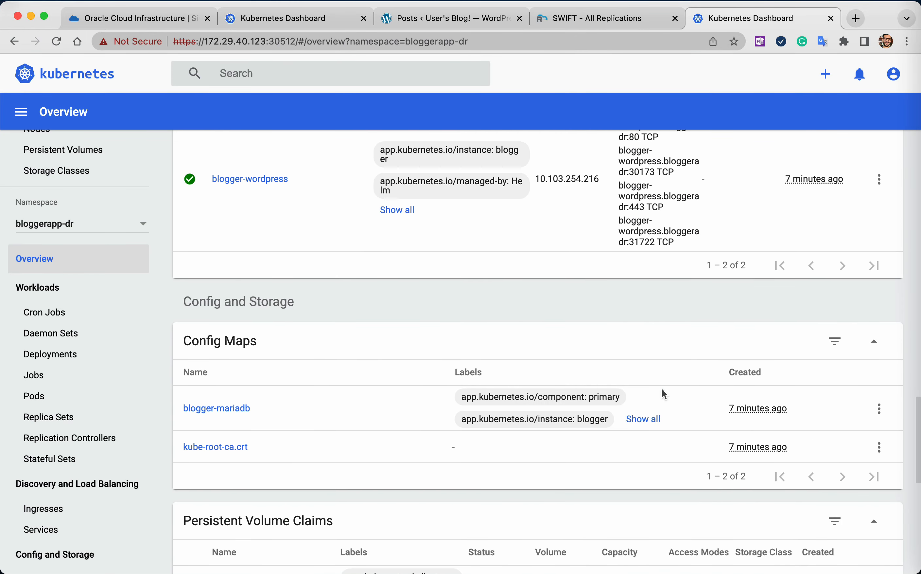
scroll(662, 388, down, 2)
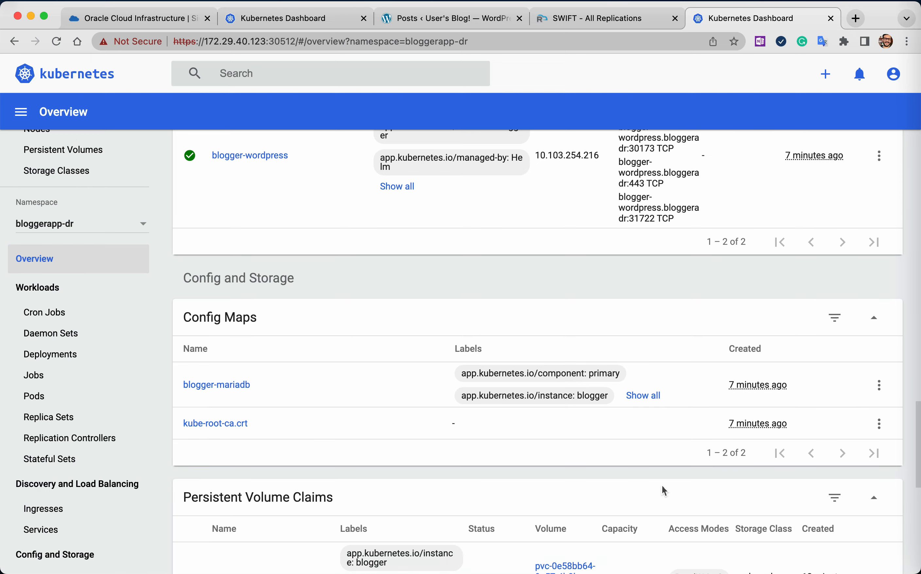
scroll(663, 487, down, 20)
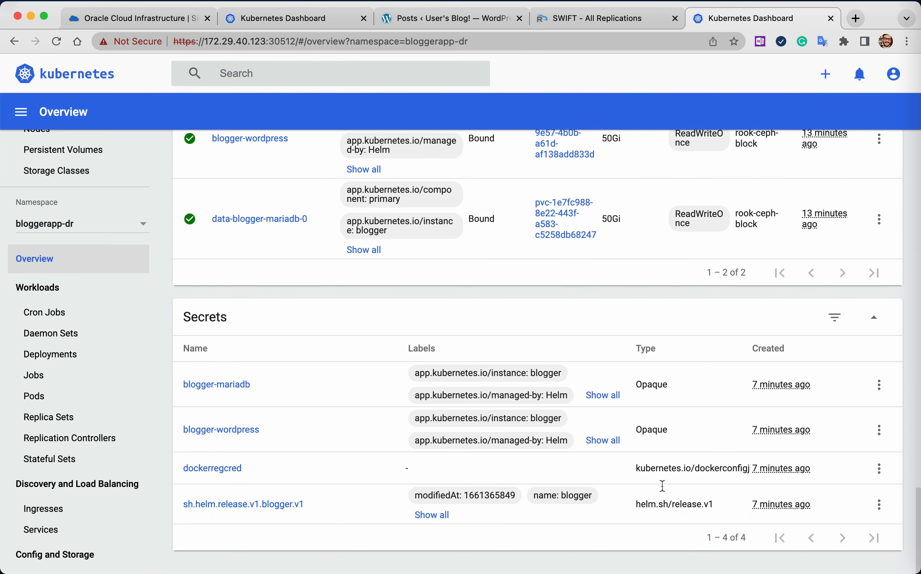
scroll(662, 486, left, 5)
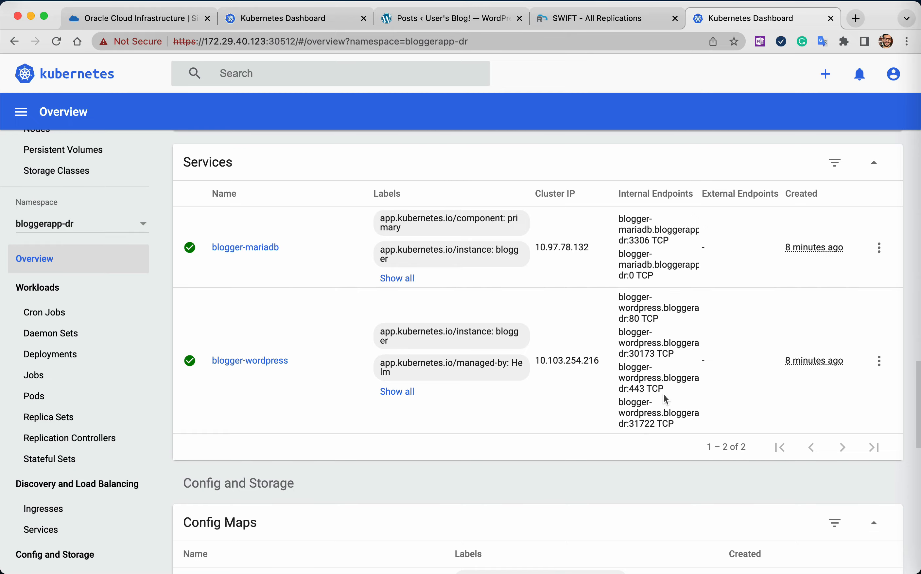
key(super+t)
text(https://172.29.40.123:31722/)
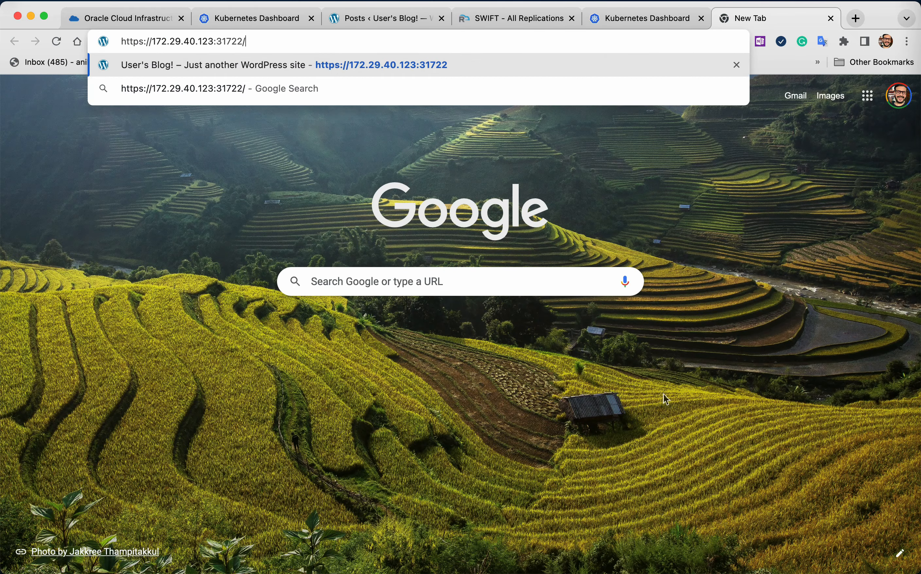
key(Return)
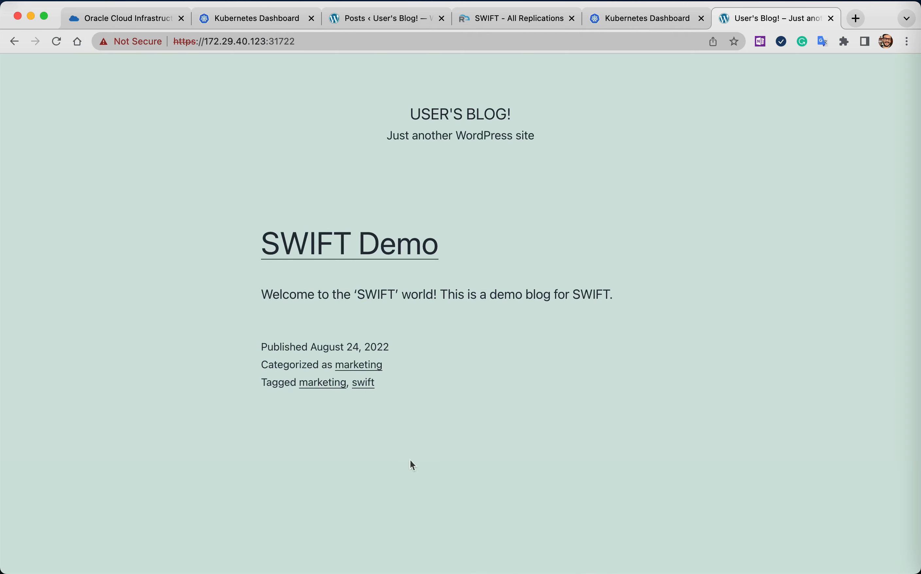
scroll(464, 403, down, 8)
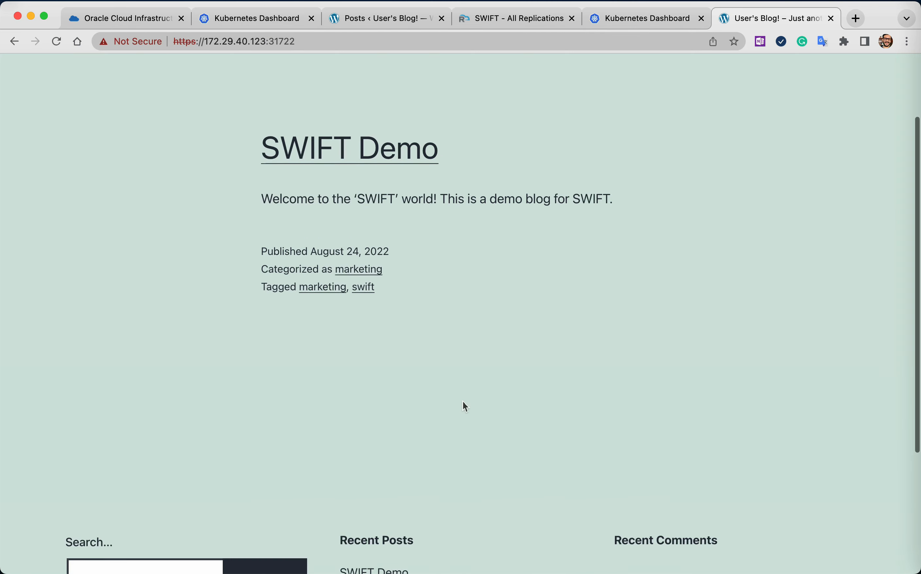
scroll(465, 406, up, 8)
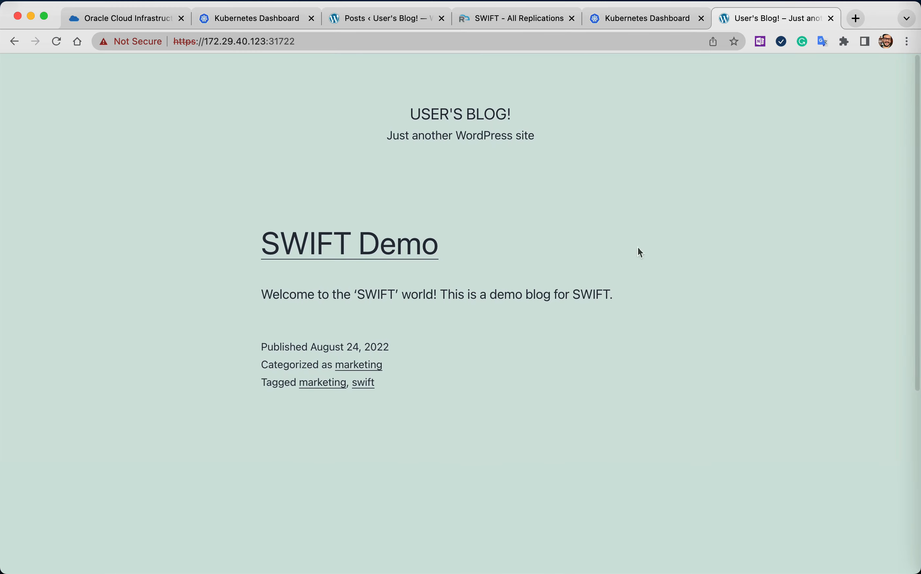
click(831, 19)
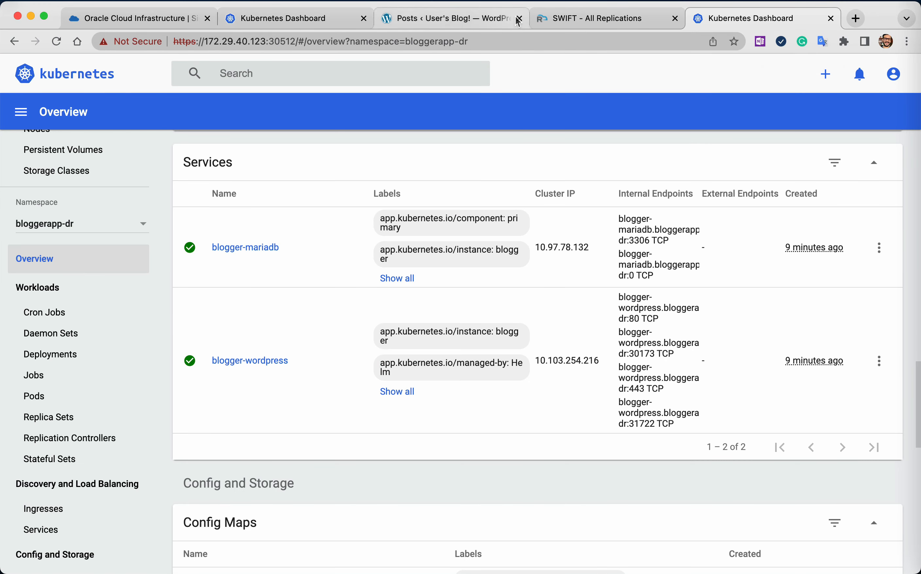
Write a new post in the production WordPress site titled "DR Sync Test" with the body "This page is for Dr demo.".
click(588, 23)
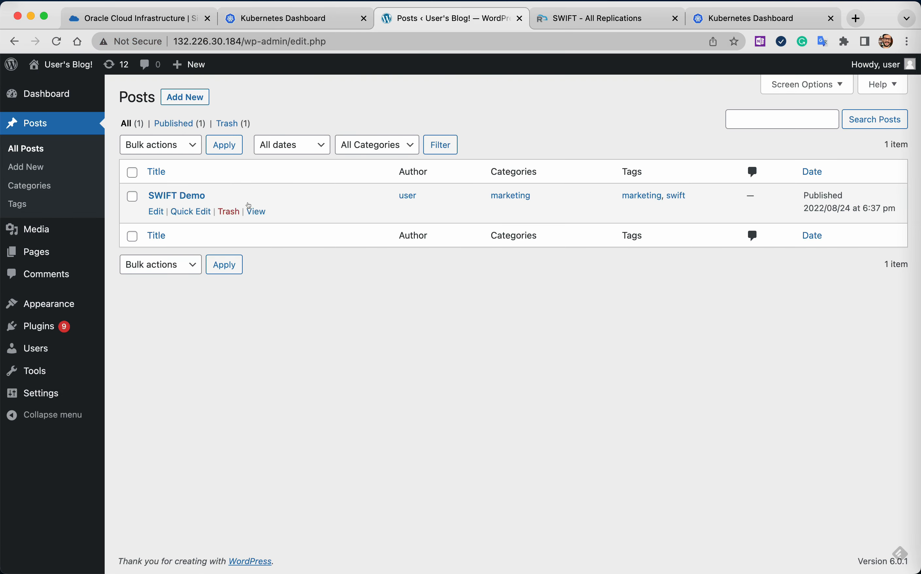
click(186, 98)
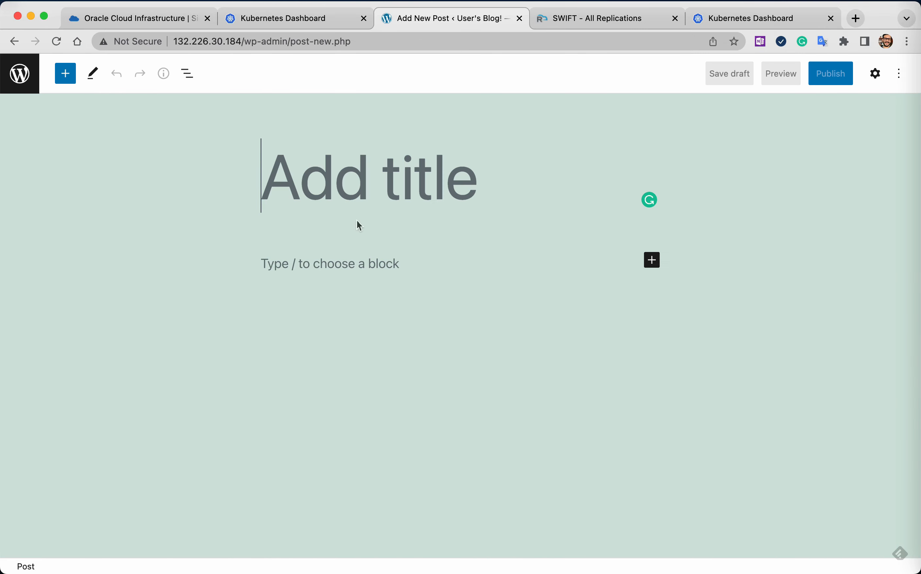
text(DR Sync Test)
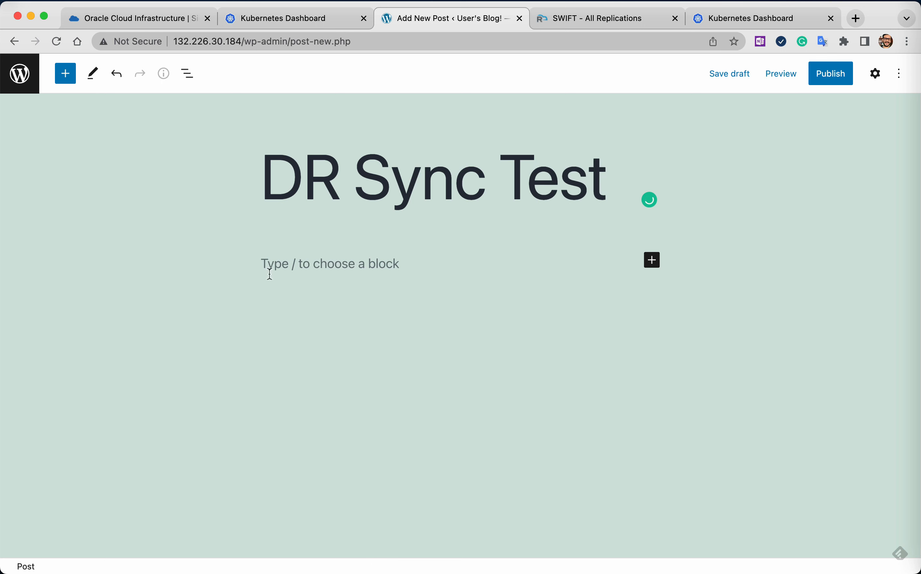
click(346, 264)
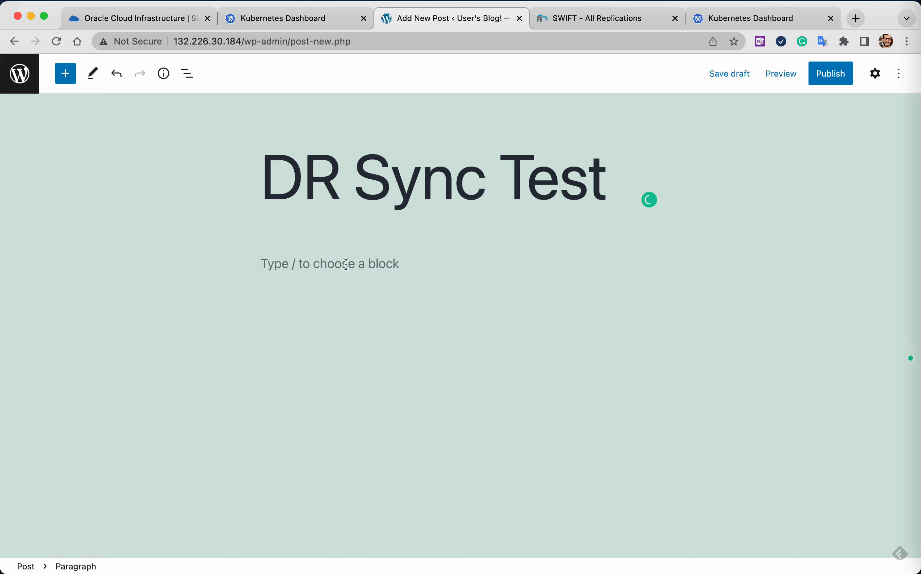
text(This page is for Dr demo.)
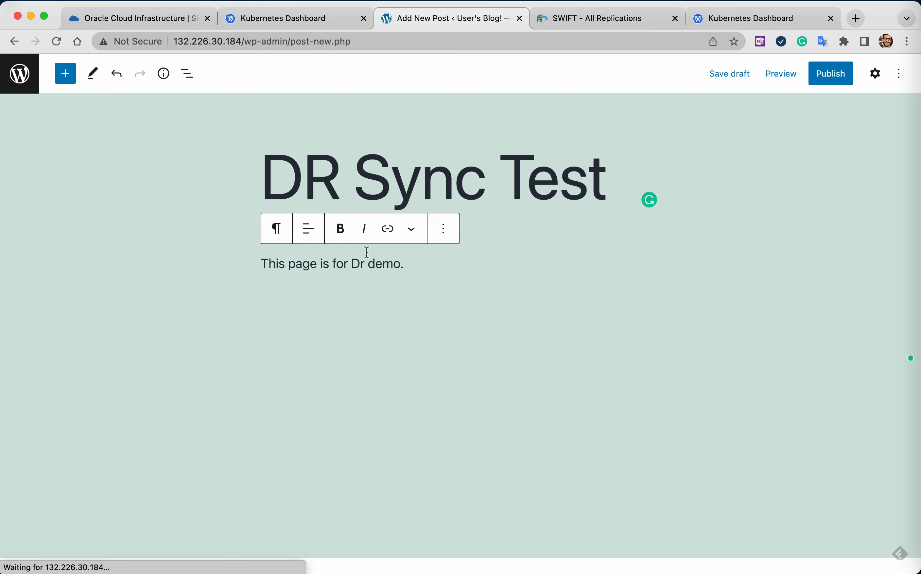
Publish the DR Sync Test post and return to the list of posts.
click(831, 74)
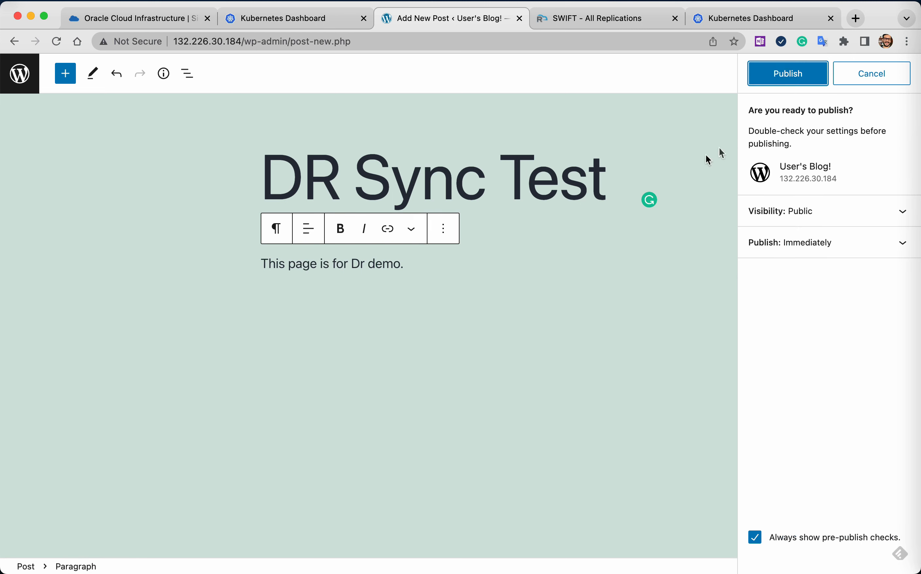
click(807, 80)
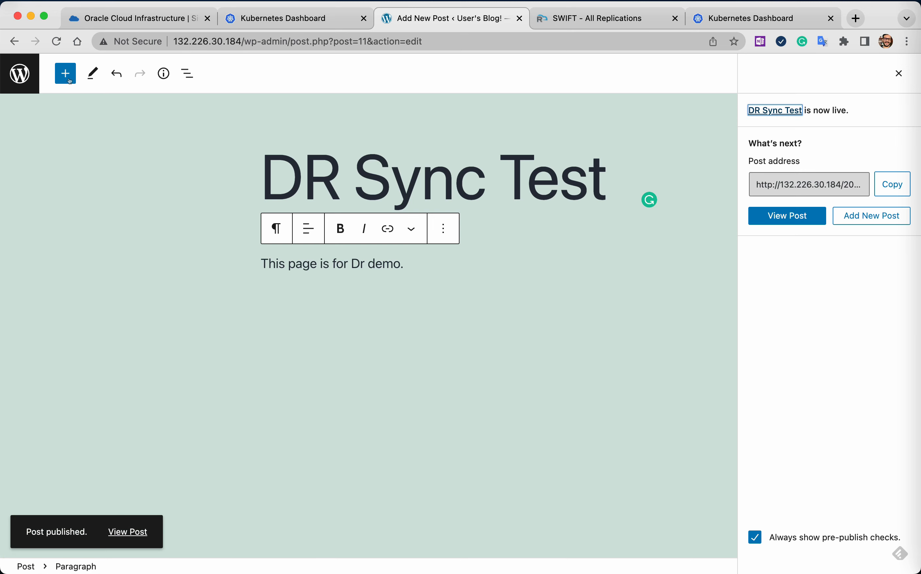
click(19, 73)
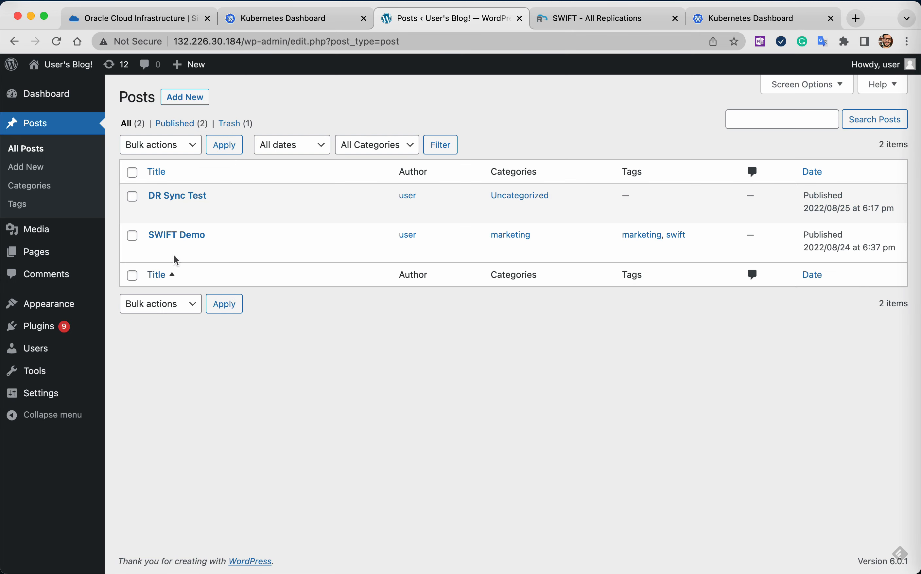
Switch to SWIFT and start a new DR policy named ThirtyMinsStagedSyncPolicy with sync type Stage1+2.
click(719, 17)
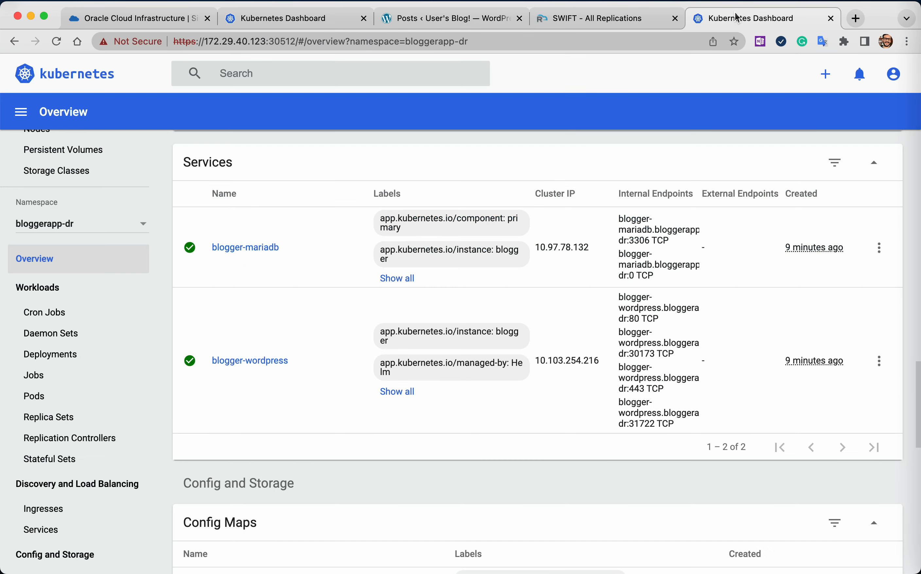
click(588, 22)
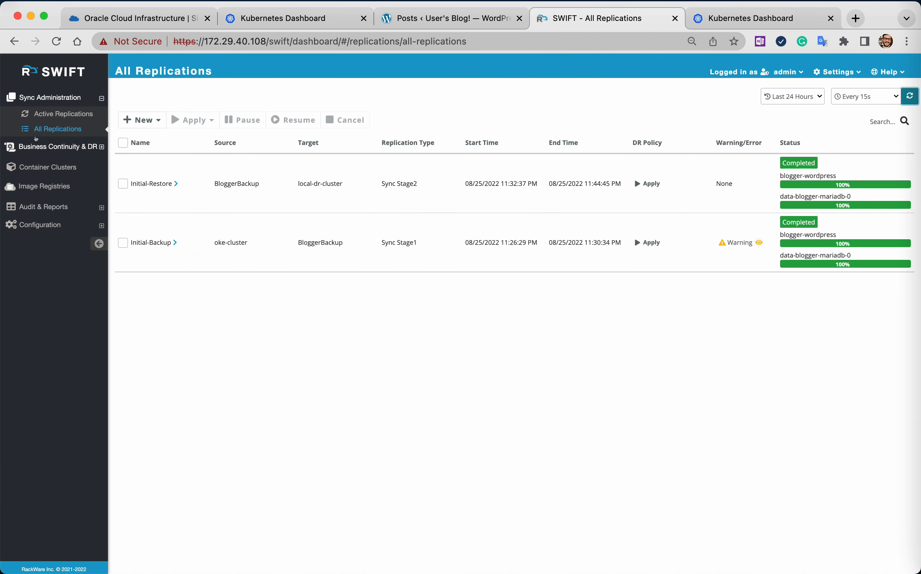
click(46, 147)
click(51, 136)
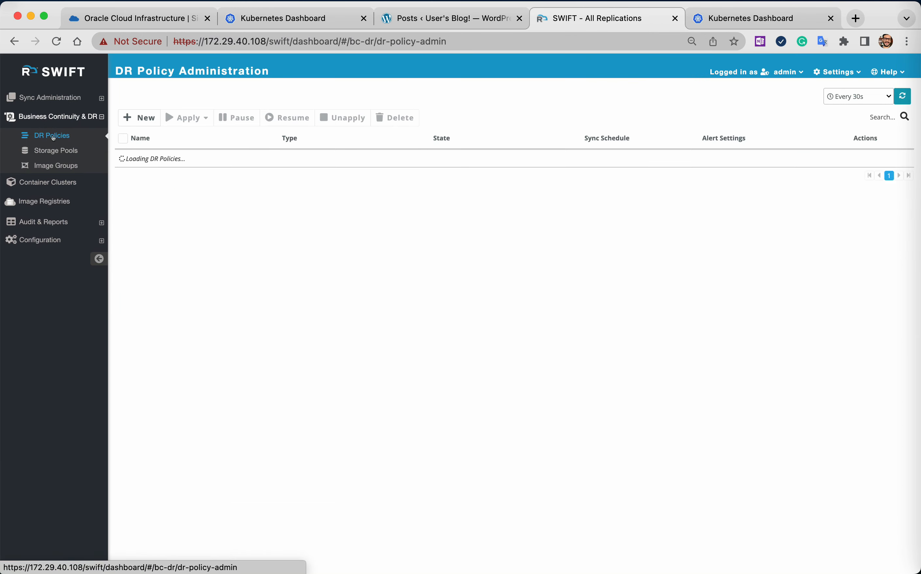
click(139, 117)
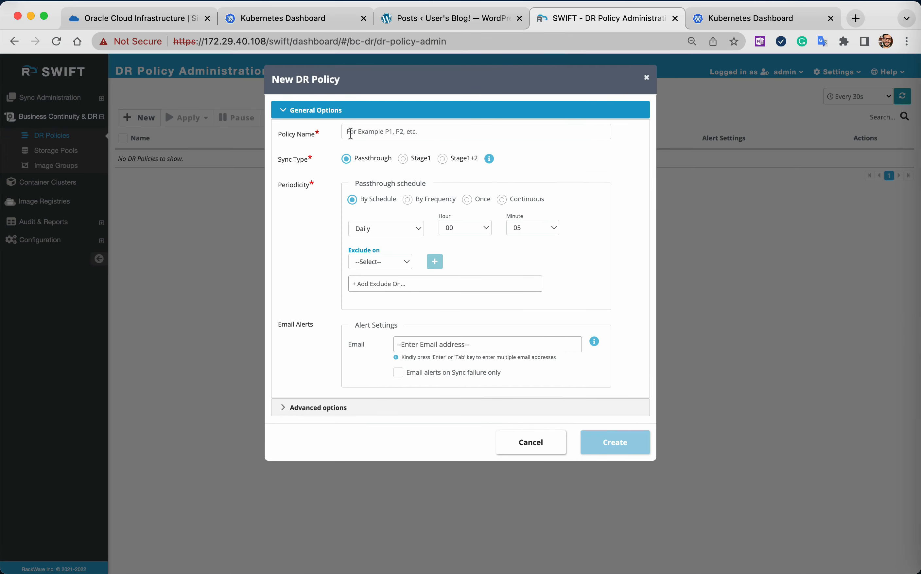
click(361, 131)
text(ThirtyM)
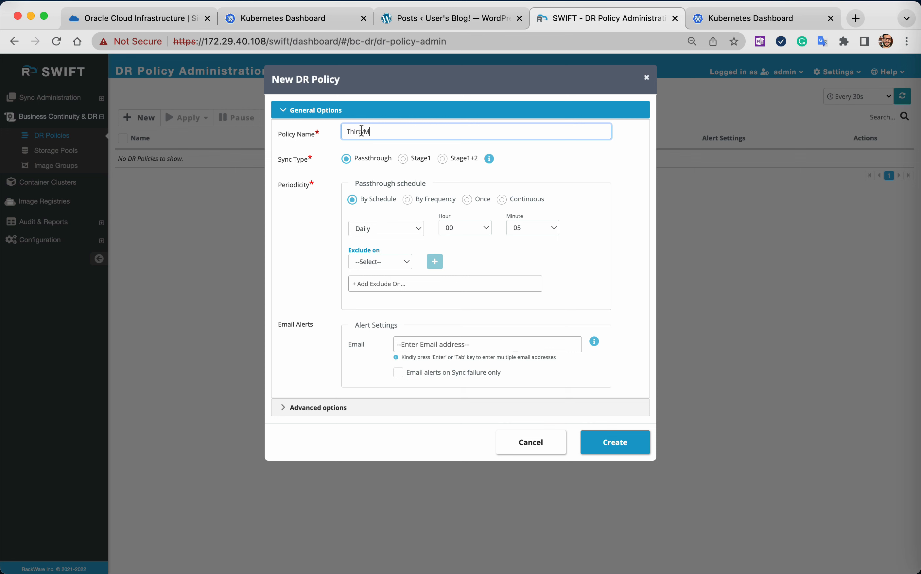
text(insStagedSyncPolicy)
click(440, 159)
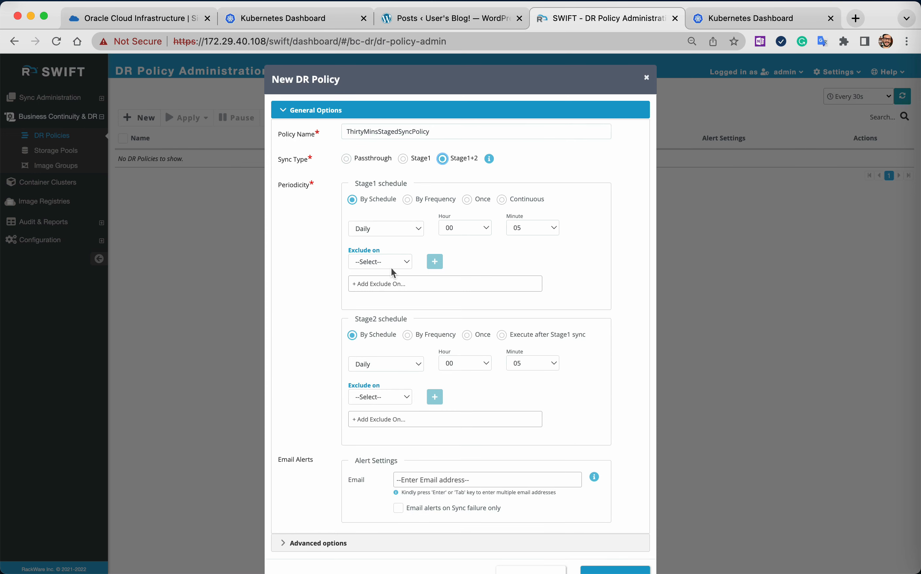
Set the policy's Stage1 sync to run by frequency every 30 minutes and Stage2 to execute after the Stage1 sync.
scroll(392, 268, down, 2)
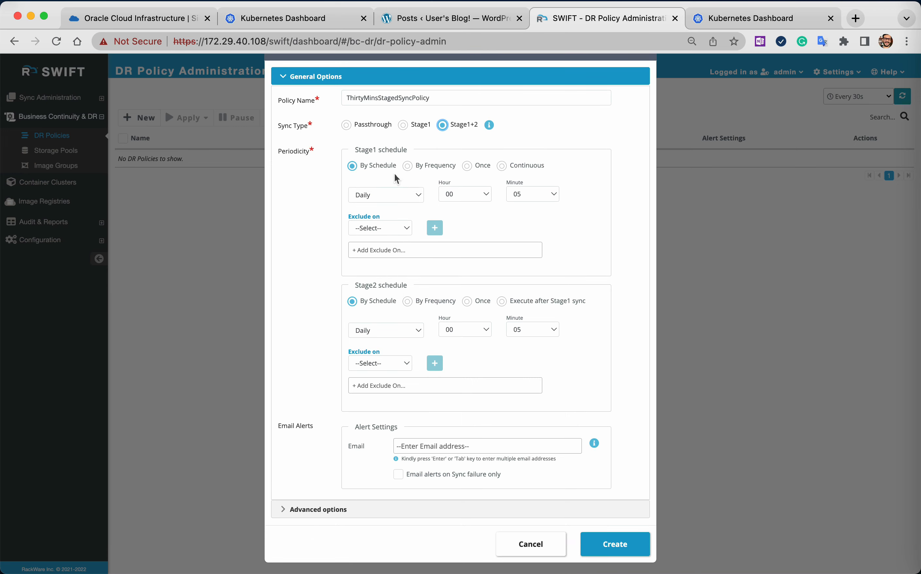
click(407, 166)
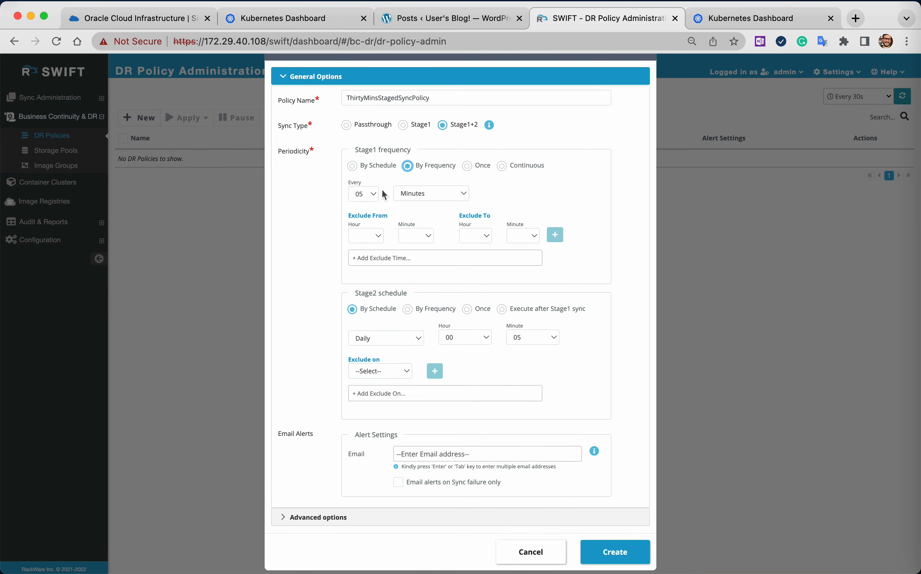
click(372, 194)
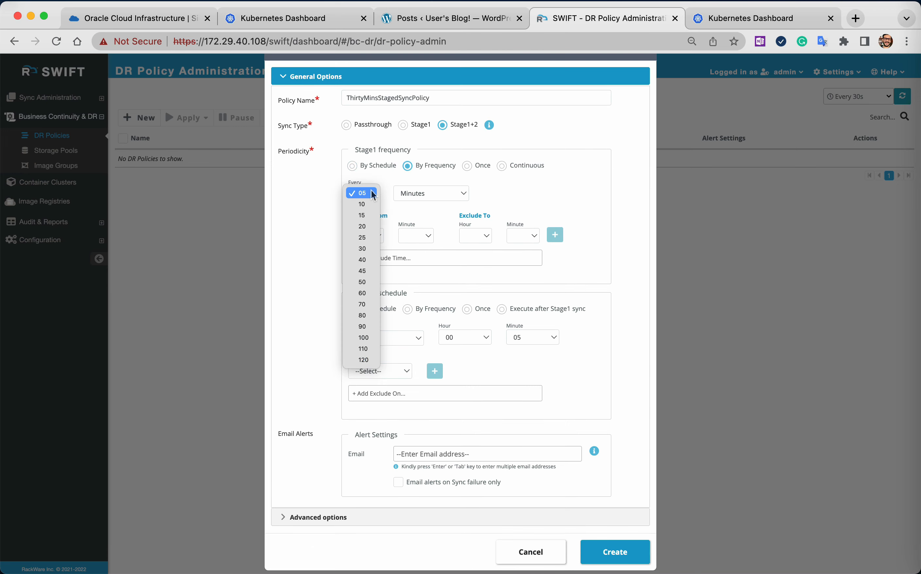
click(365, 249)
scroll(324, 326, down, 1)
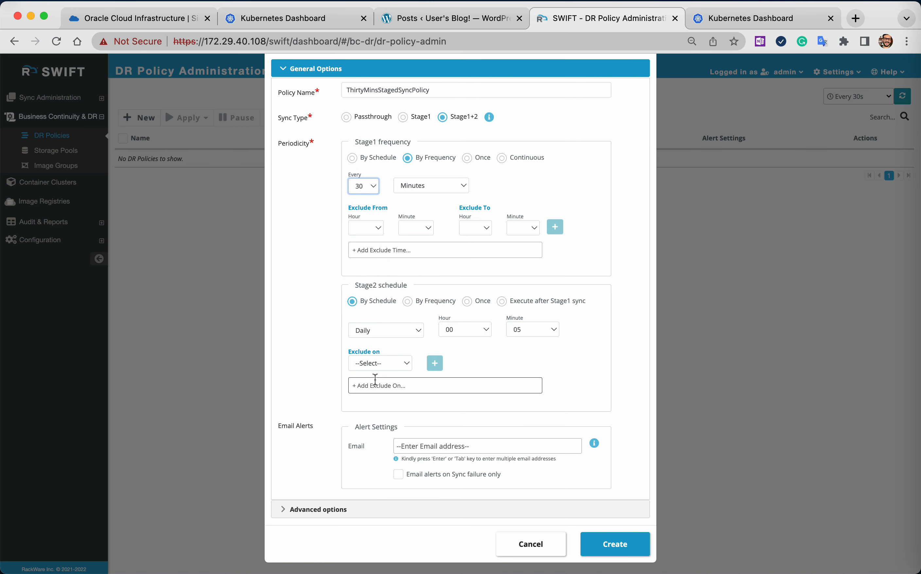
scroll(373, 380, up, 2)
scroll(375, 378, down, 2)
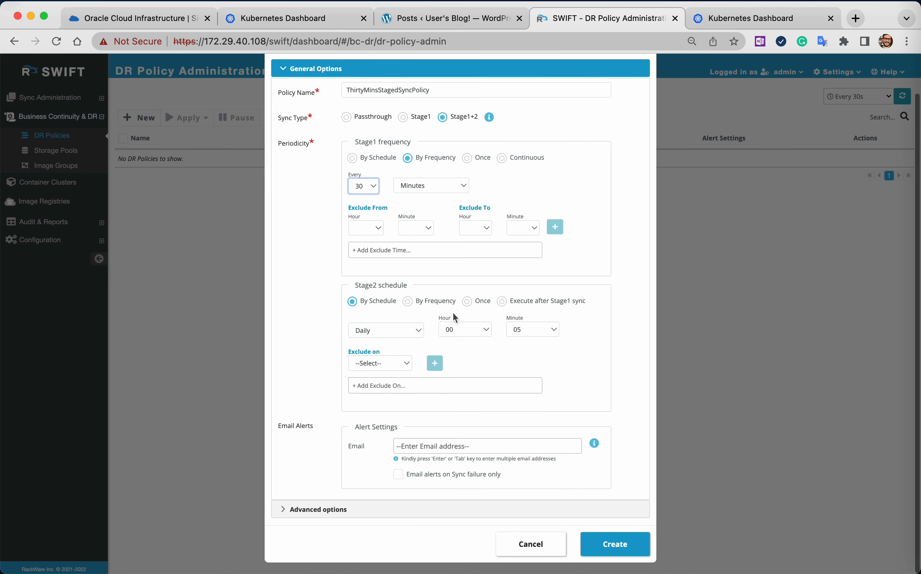
click(501, 301)
Add the alert recipient's email address, limit email alerts to sync failures only, and create the DR policy.
click(405, 390)
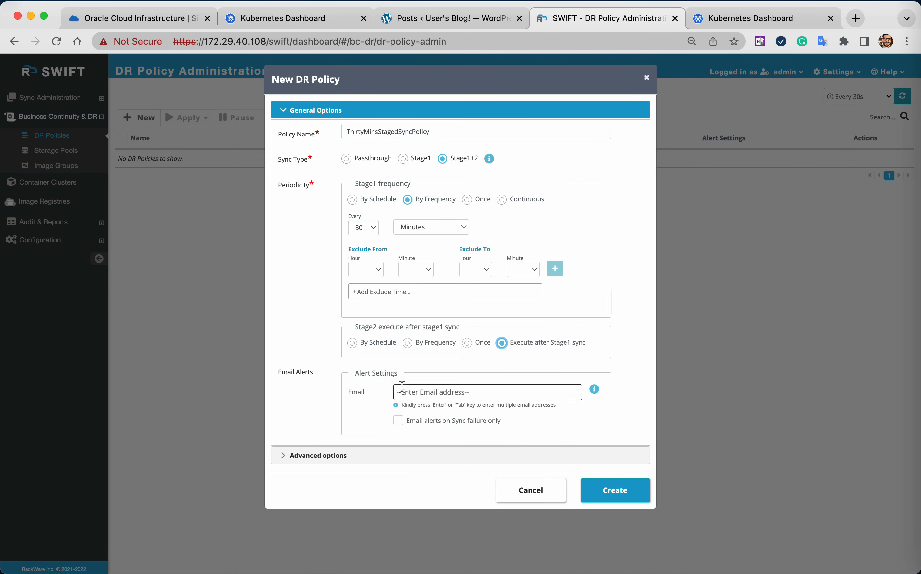
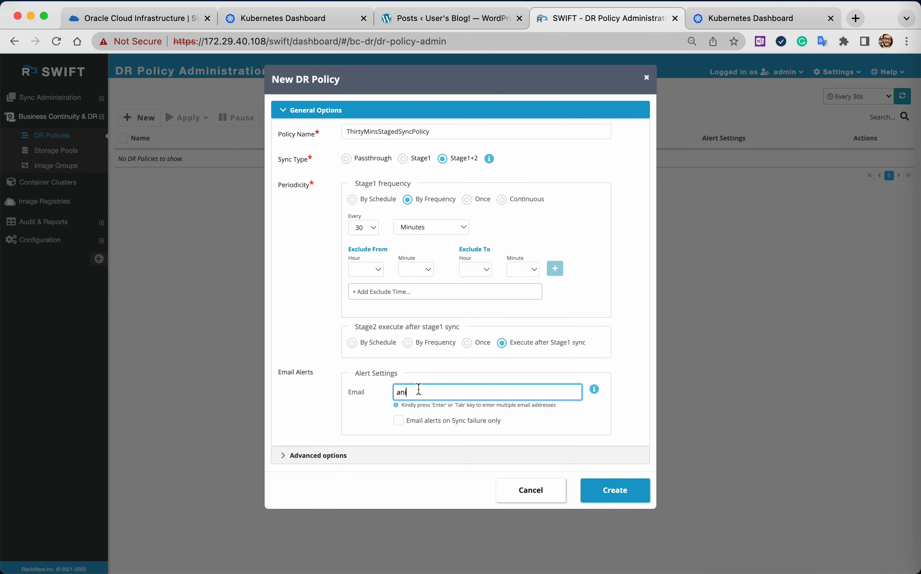
key(Return)
click(484, 422)
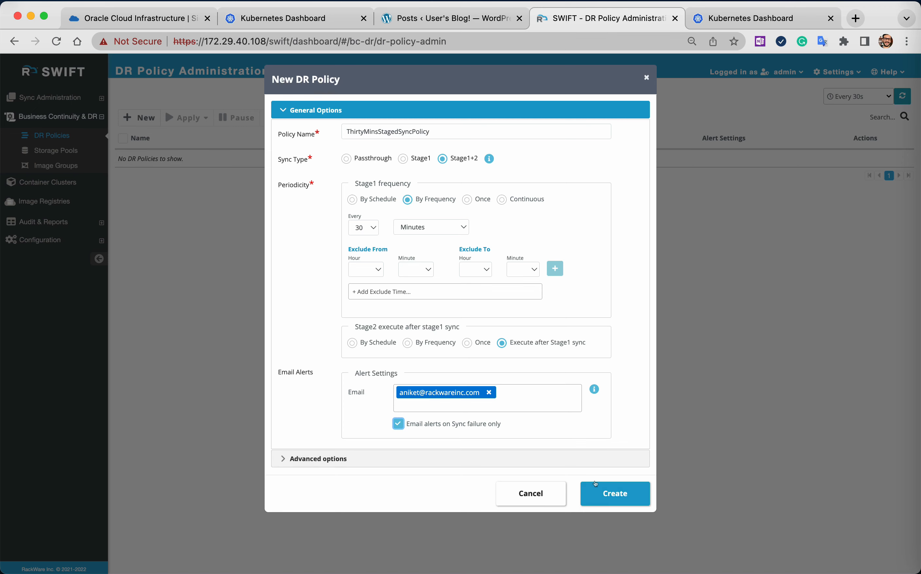
click(615, 493)
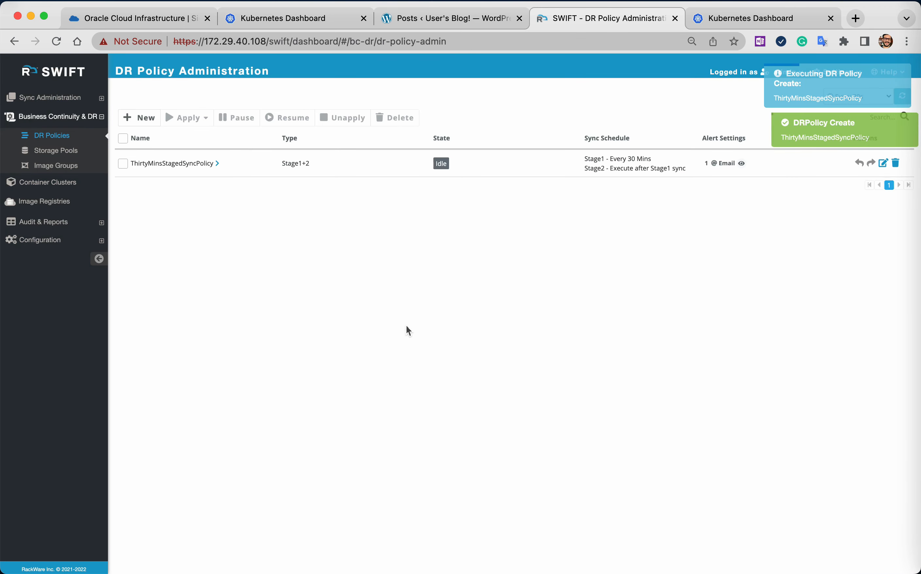
Start applying ThirtyMinsStagedSyncPolicy to application replication and add the existing Initial-Backup (20) Stage1 and Initial-Restore (21) Stage2 replications as a pair.
click(122, 163)
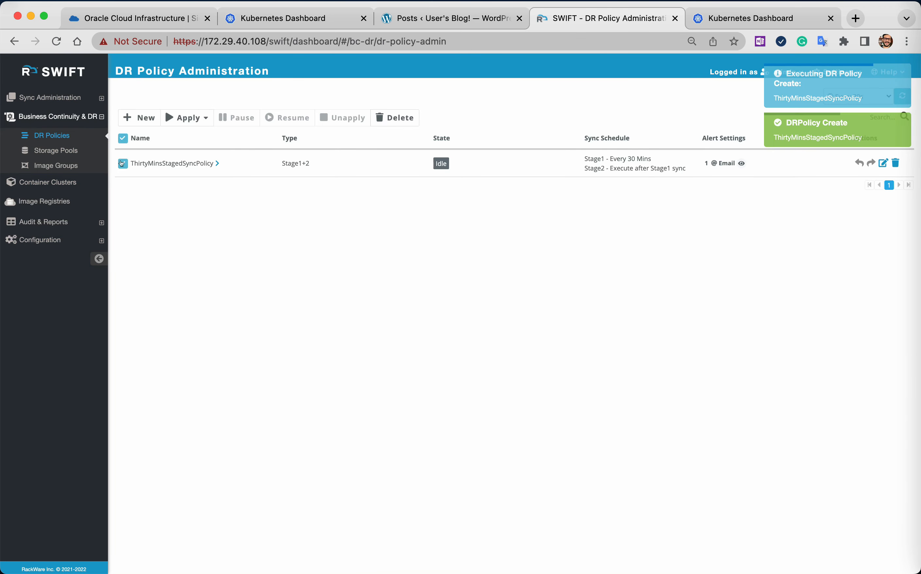
click(201, 120)
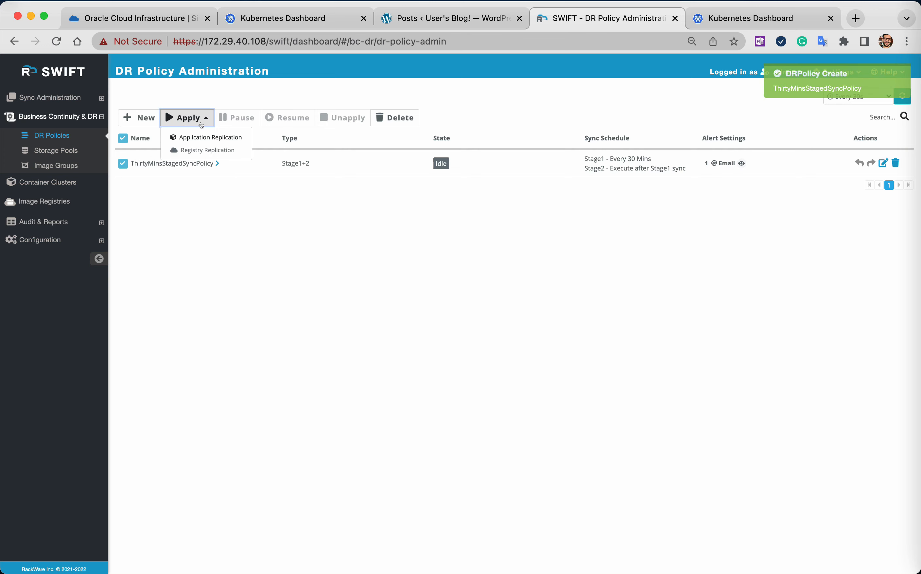
click(213, 139)
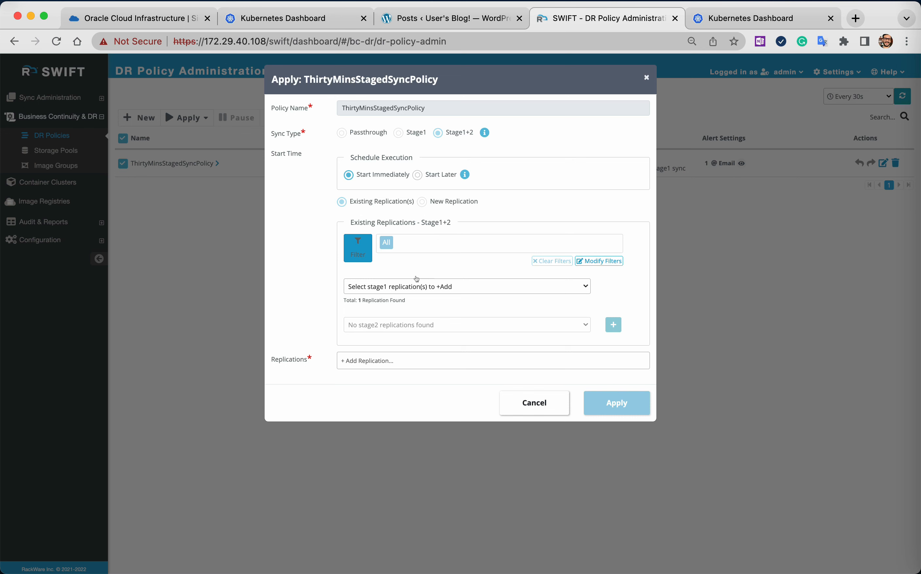
click(417, 287)
click(363, 326)
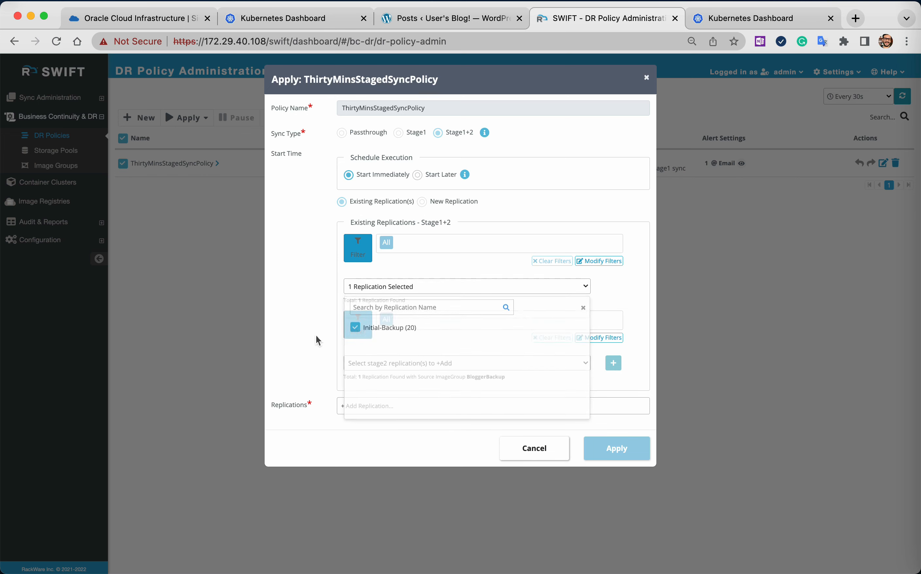
click(409, 363)
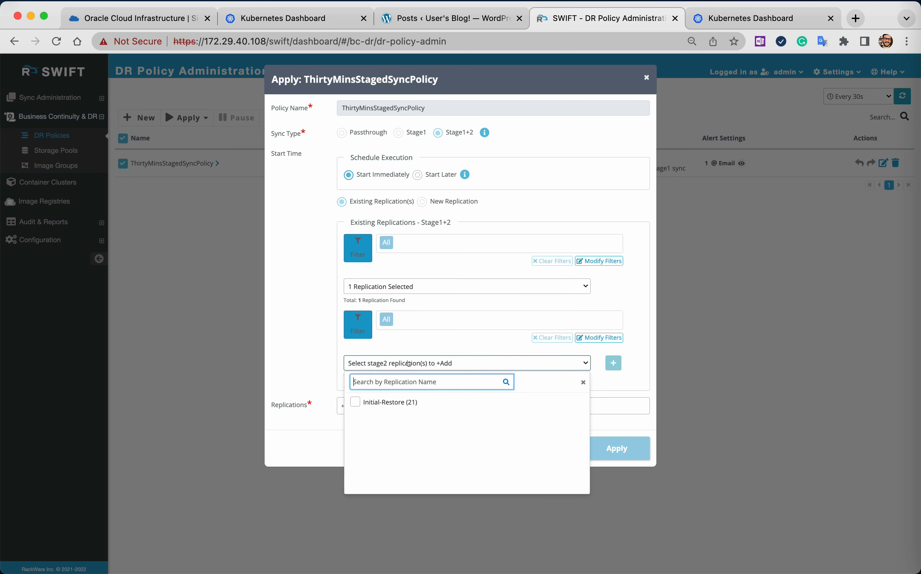
click(355, 401)
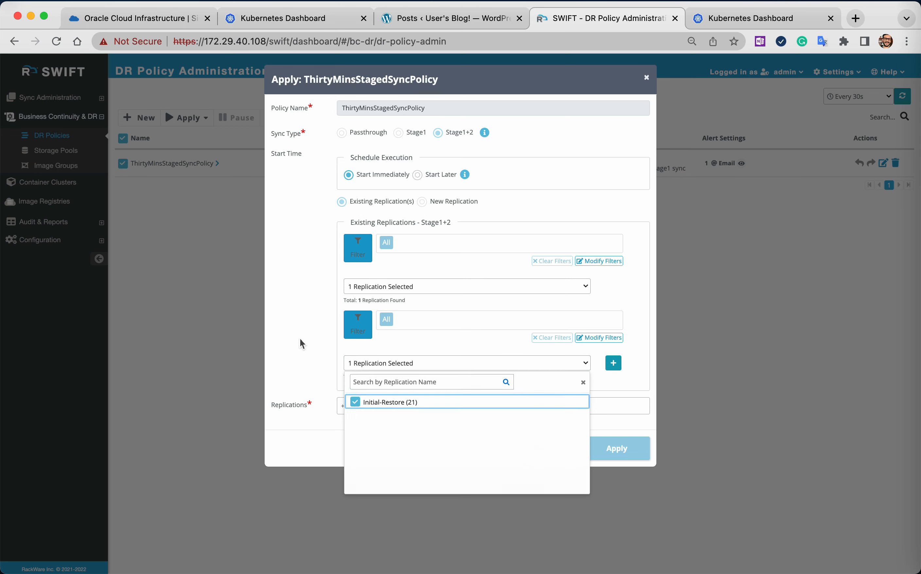
click(352, 346)
click(613, 363)
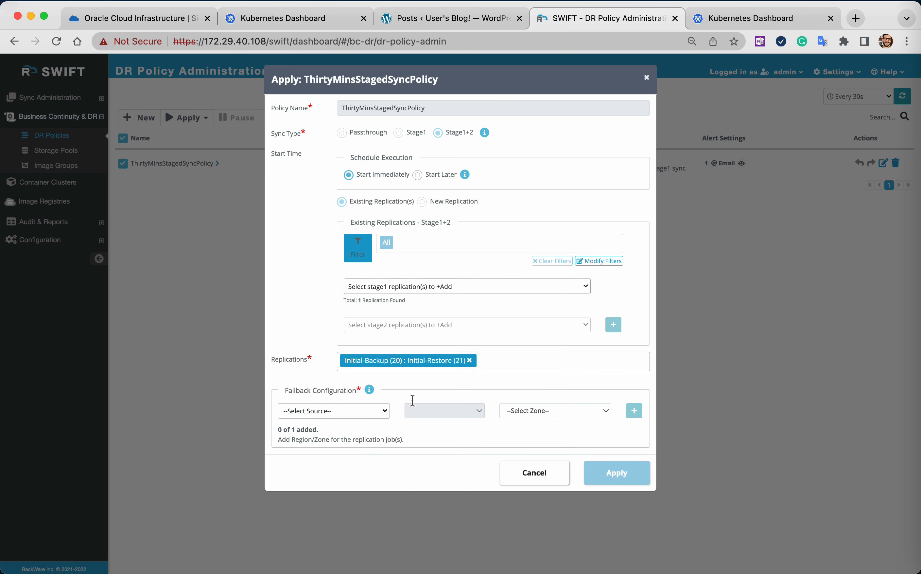
Add a fallback configuration for the Initial-Backup and Initial-Restore pair with region PHX and zone PHX-AD-1, and apply the policy.
click(336, 414)
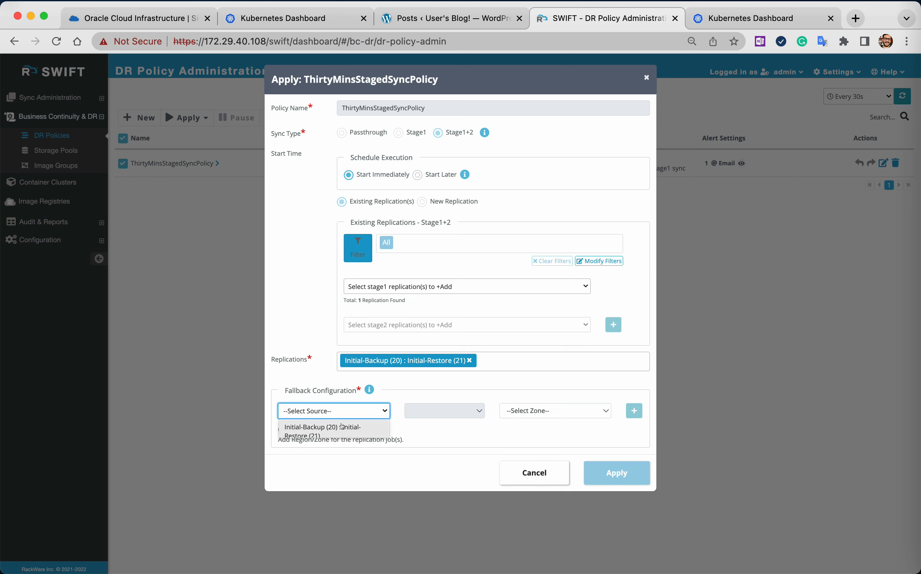
click(341, 426)
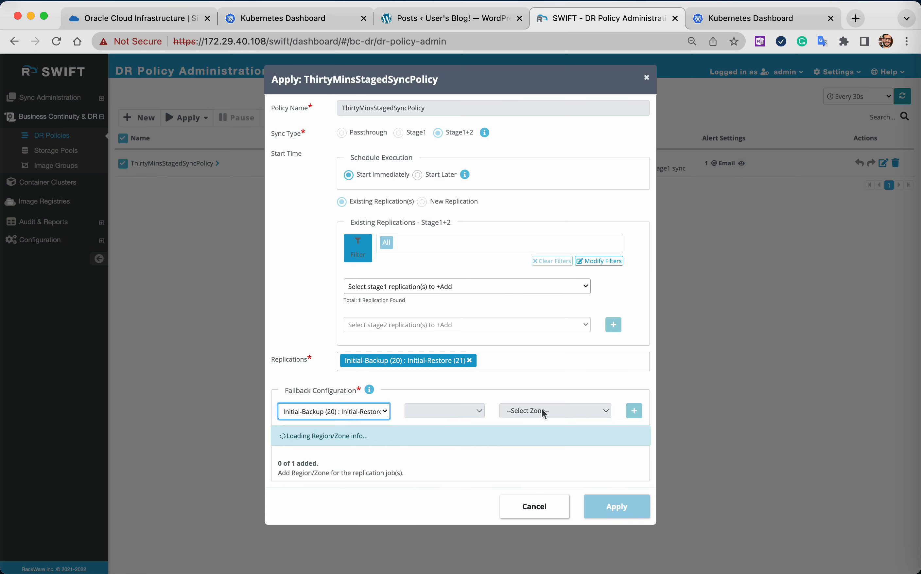
click(559, 414)
click(531, 421)
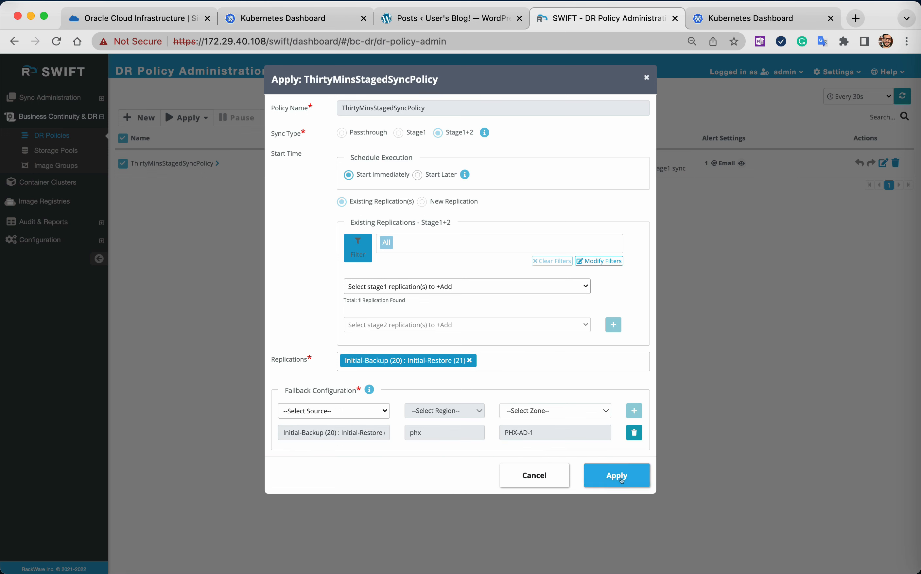
click(621, 480)
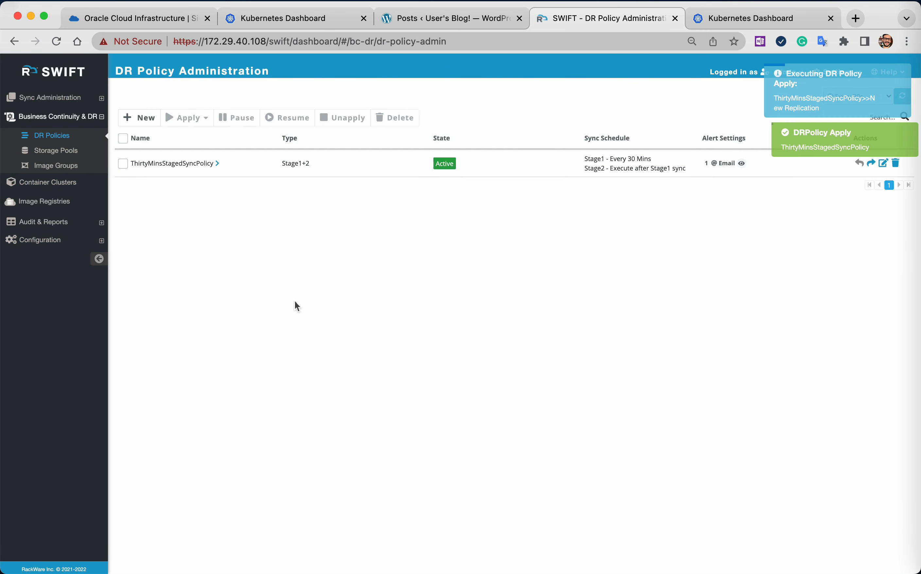
Examine the policy's operations, and the summary and sync progress of its active Stage1 replication.
click(217, 164)
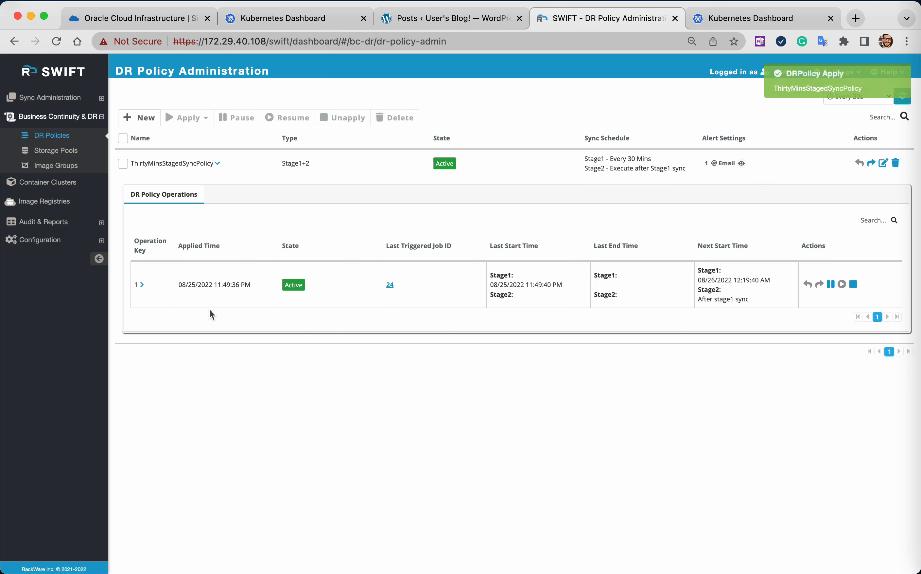
click(49, 97)
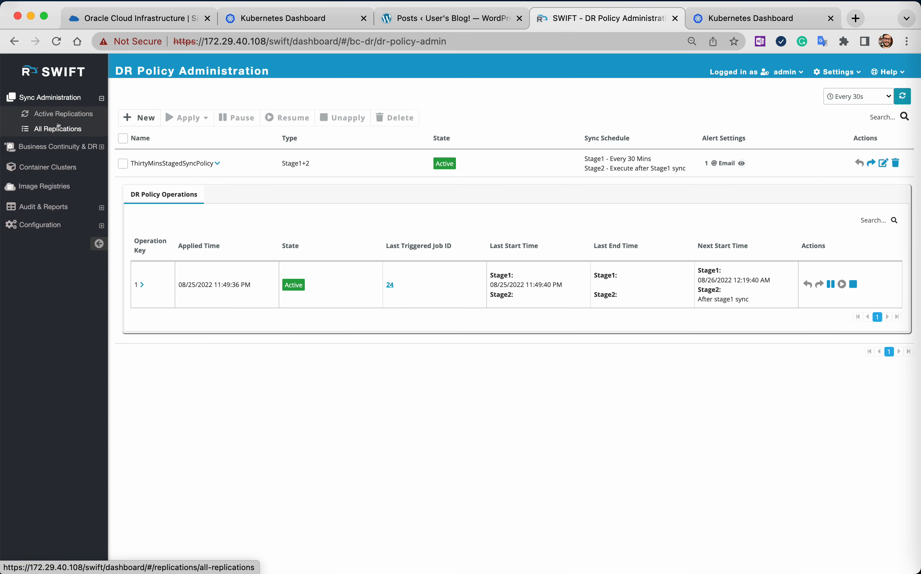
click(61, 113)
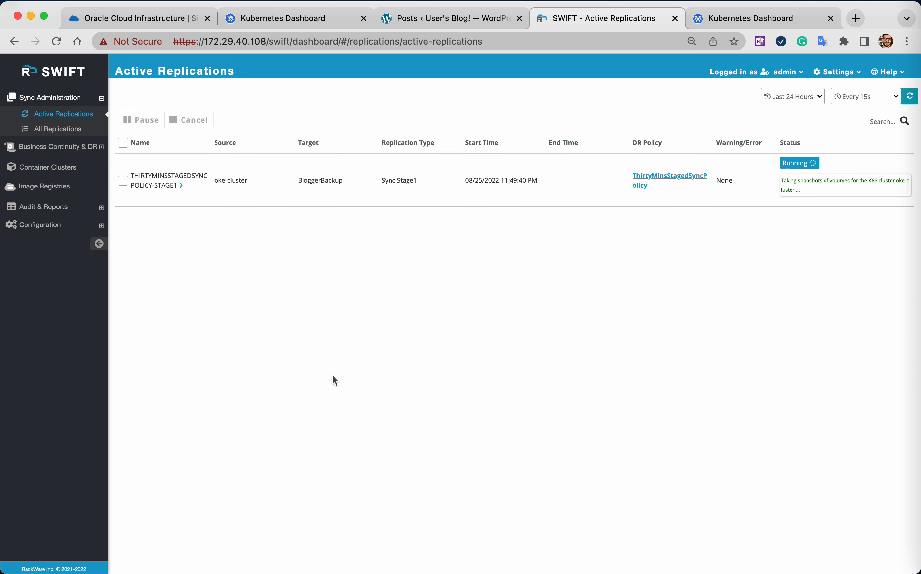
click(181, 185)
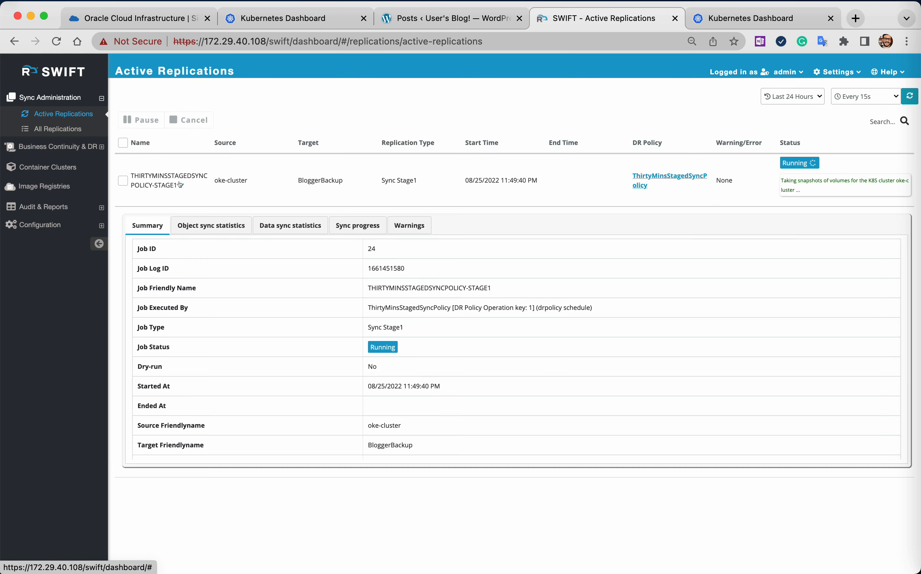
click(349, 224)
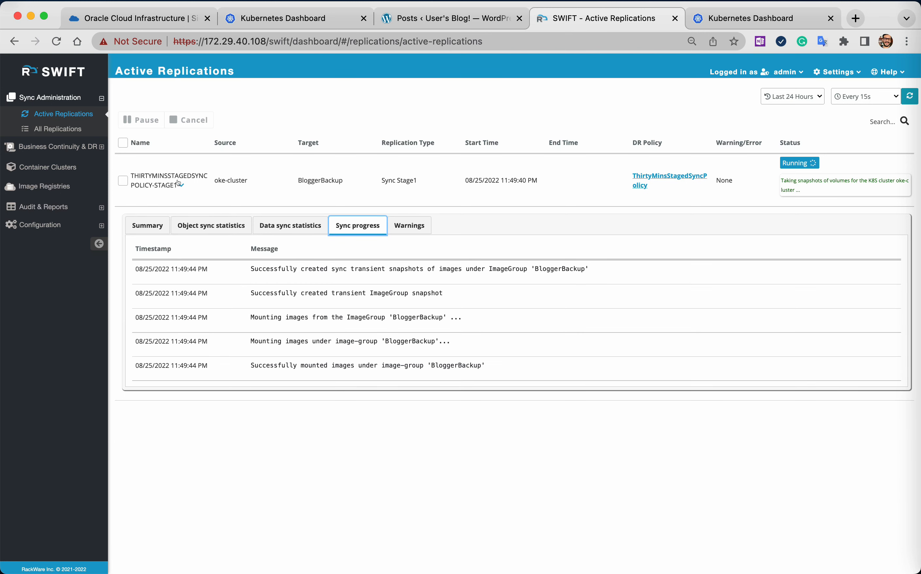
click(179, 185)
Review the Initial-Restore replication's object sync statistics, data sync statistics, data-blogger-mariadb-0 volume details and sync progress among all replications.
click(58, 129)
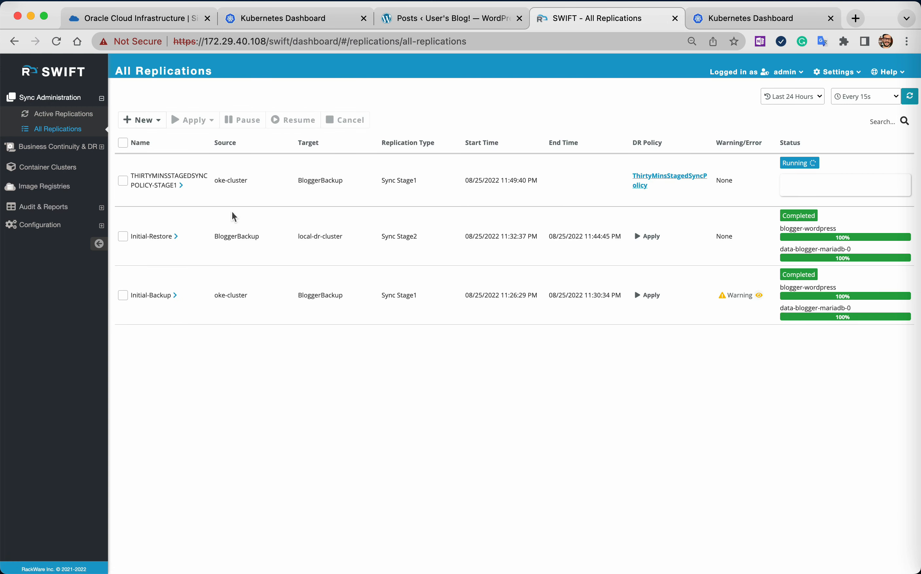
click(174, 236)
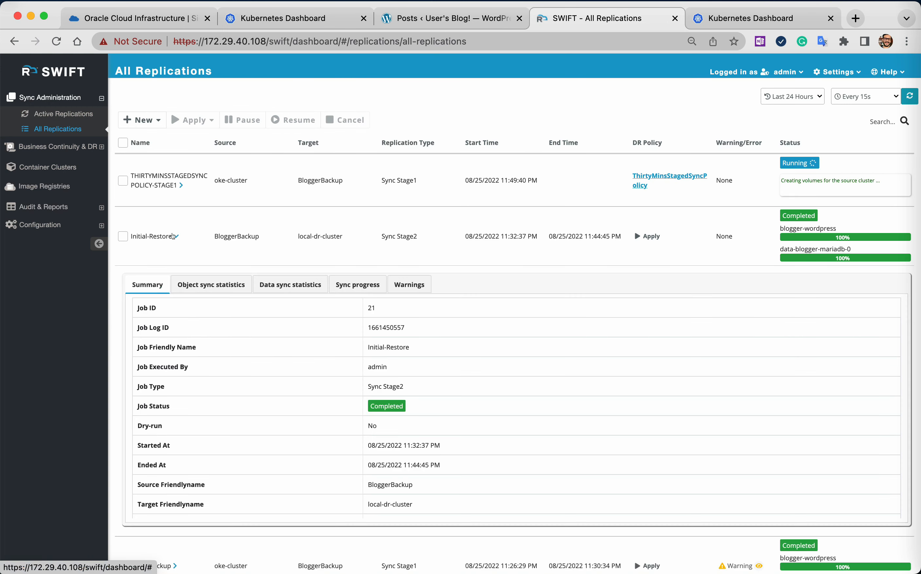
click(228, 286)
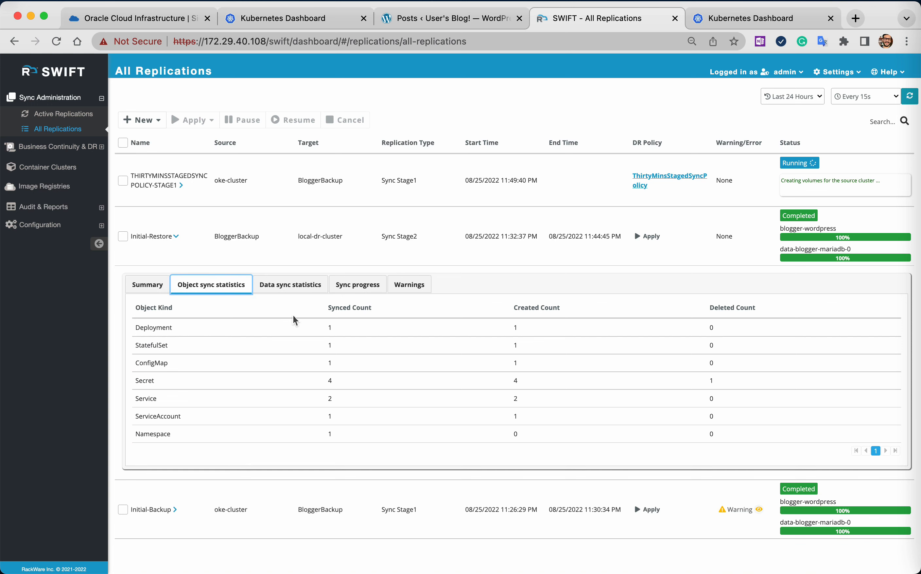
click(295, 284)
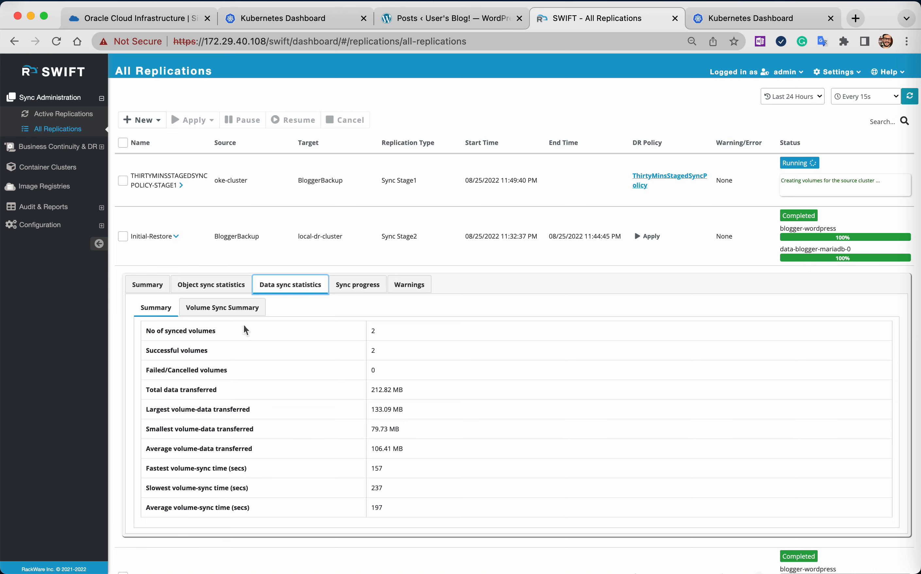
click(223, 308)
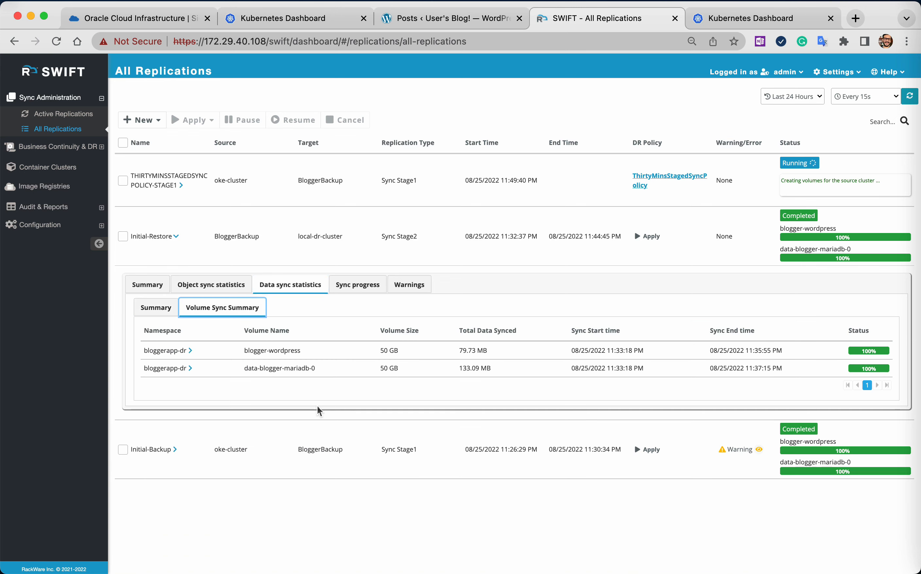
click(193, 368)
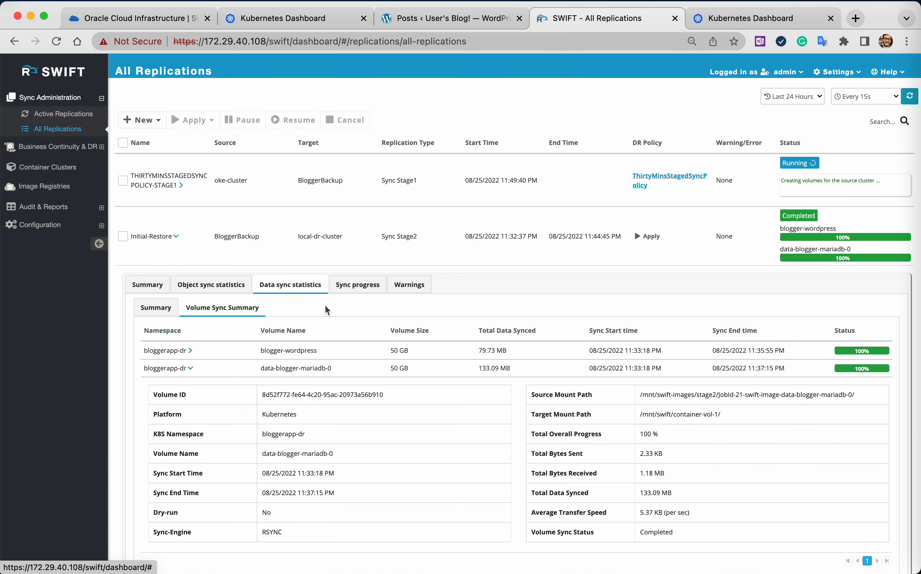
click(349, 288)
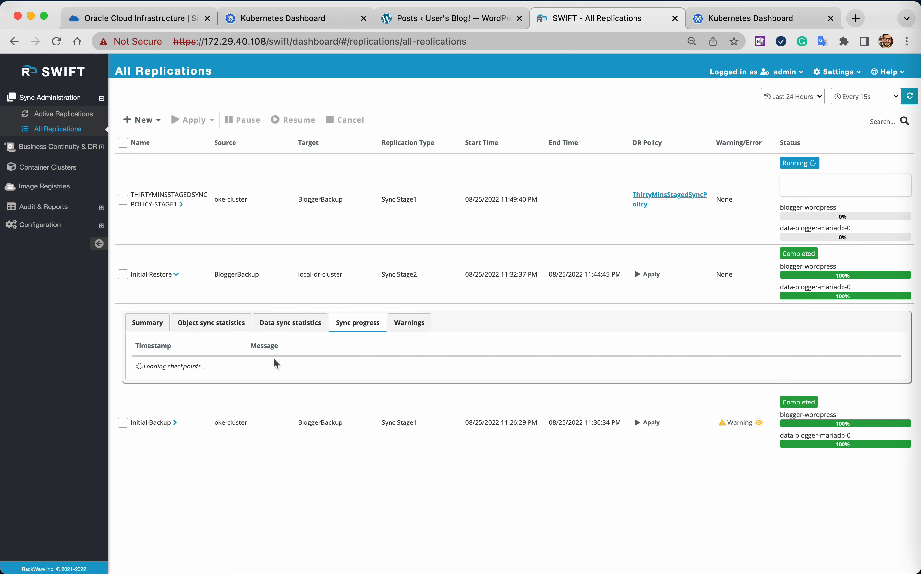
click(172, 270)
Check the policy's active replications, reload the production WordPress posts list for comparison, and return to the active replications in SWIFT.
click(64, 114)
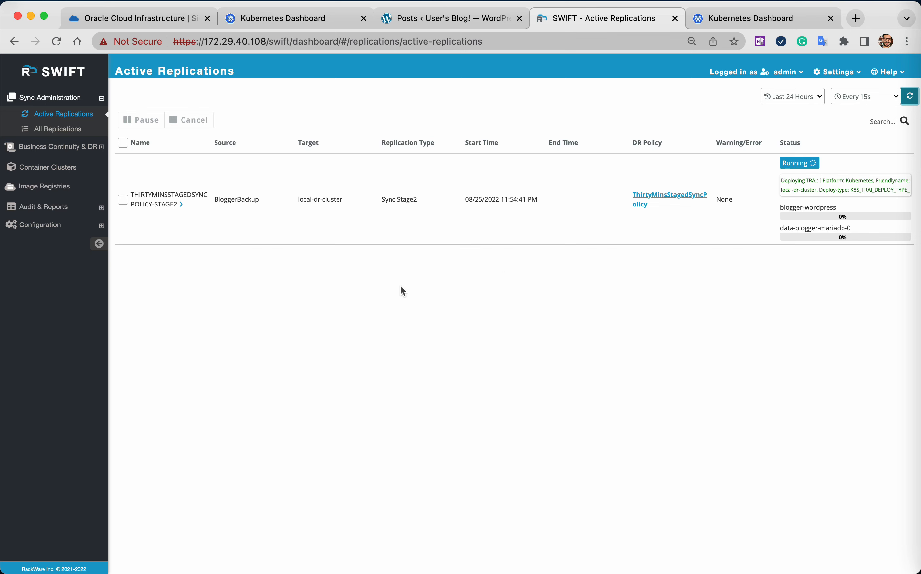
click(295, 18)
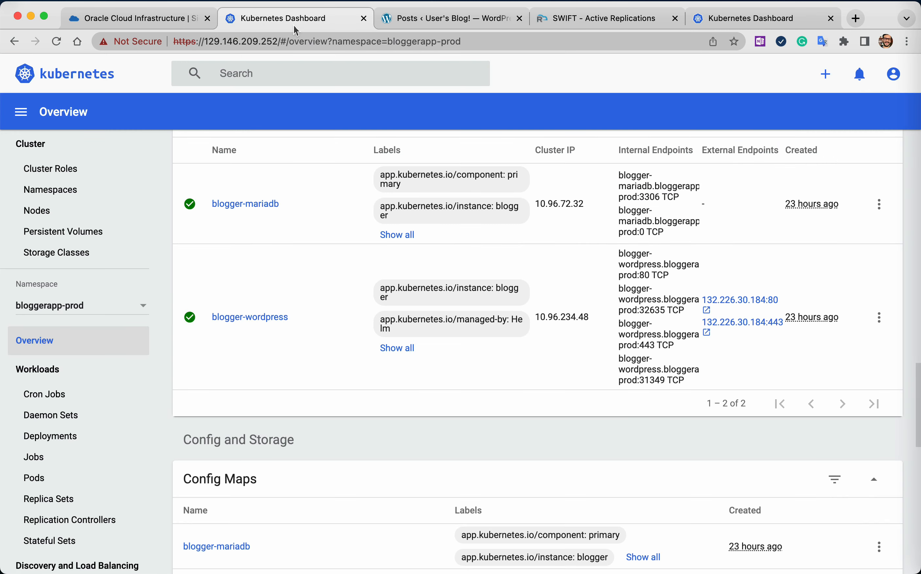
click(448, 15)
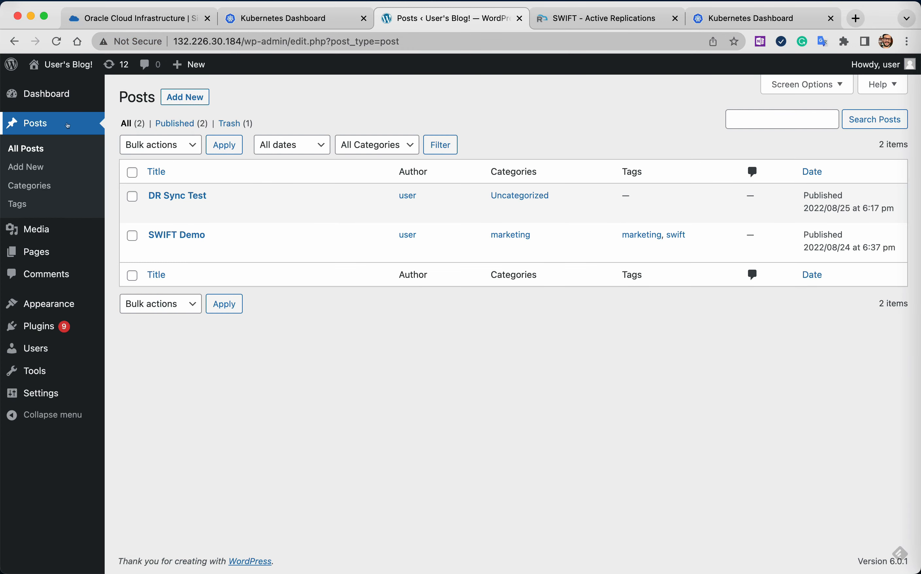
click(55, 123)
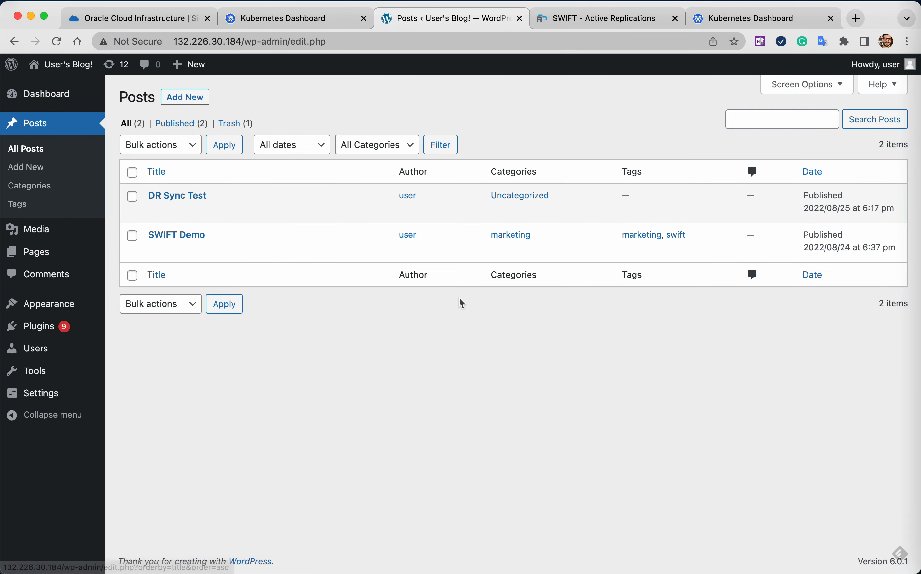
click(622, 21)
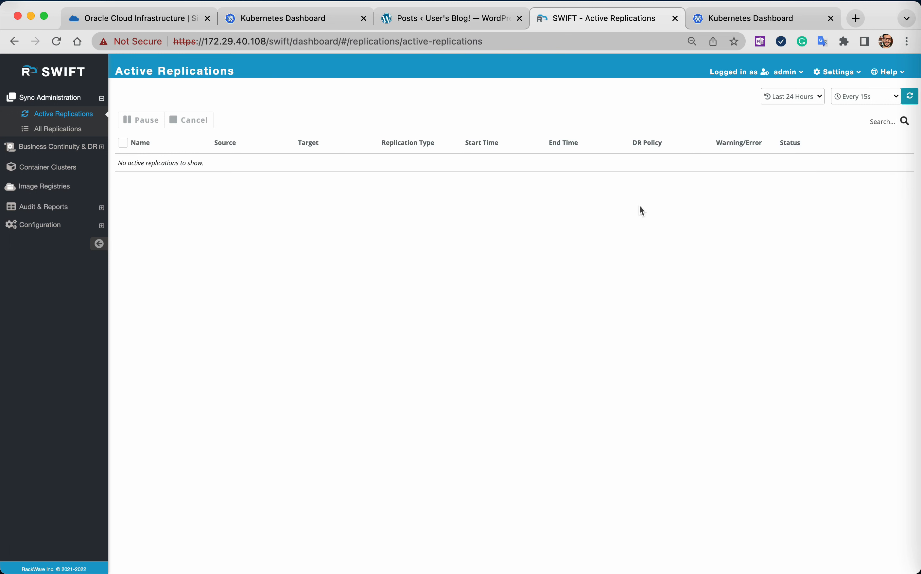
Switch to the DR cluster's Kubernetes Dashboard and examine the workloads, persistent volume claims and services in the bloggerapp-dr namespace.
click(756, 21)
scroll(440, 399, down, 2)
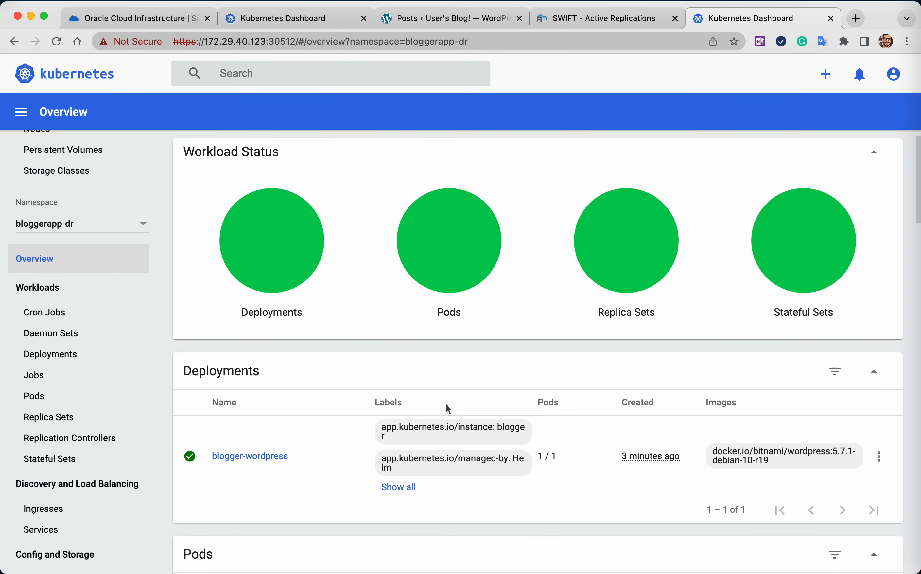
scroll(406, 405, down, 15)
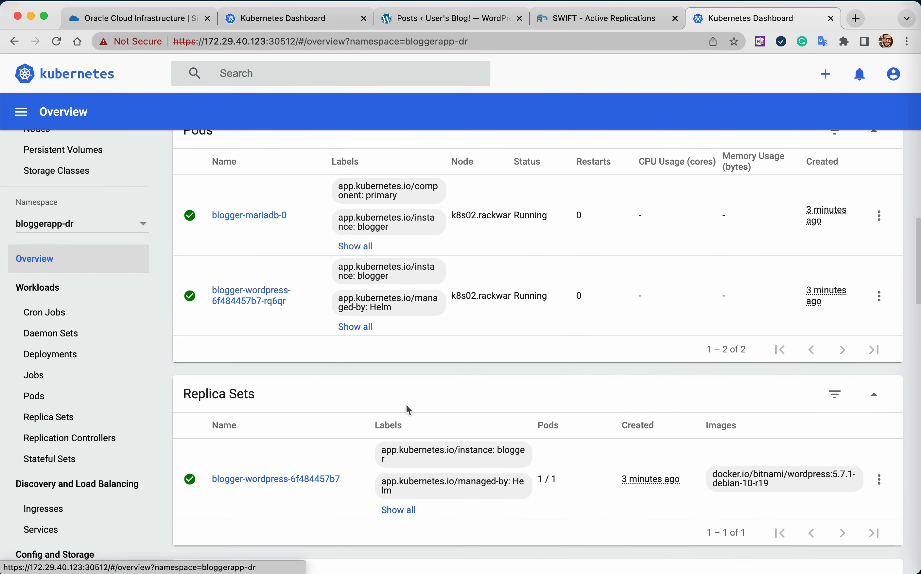
scroll(406, 409, down, 12)
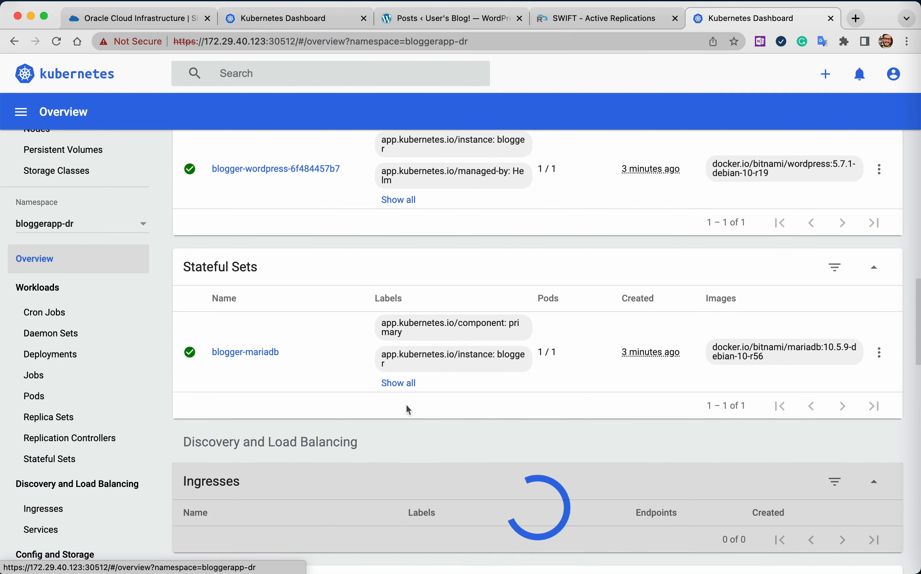
scroll(407, 406, down, 17)
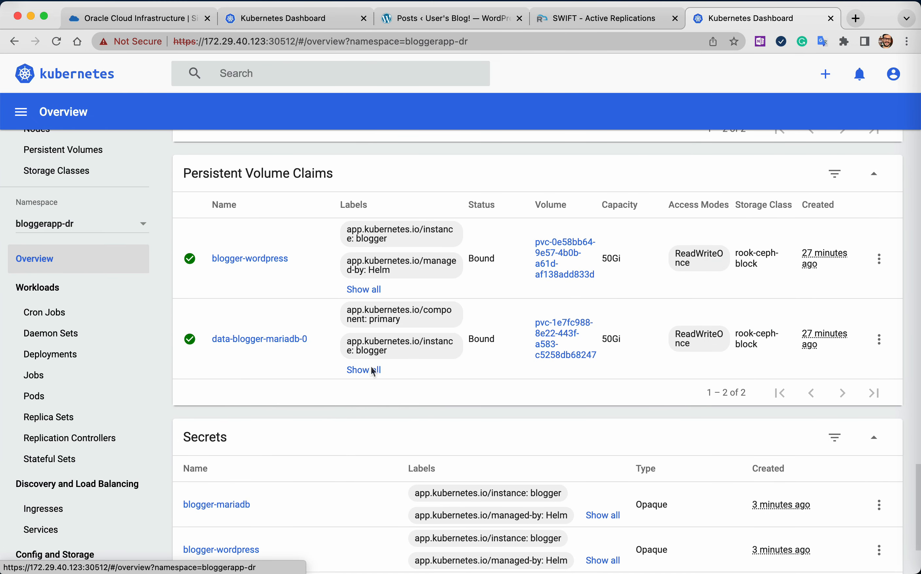
click(364, 371)
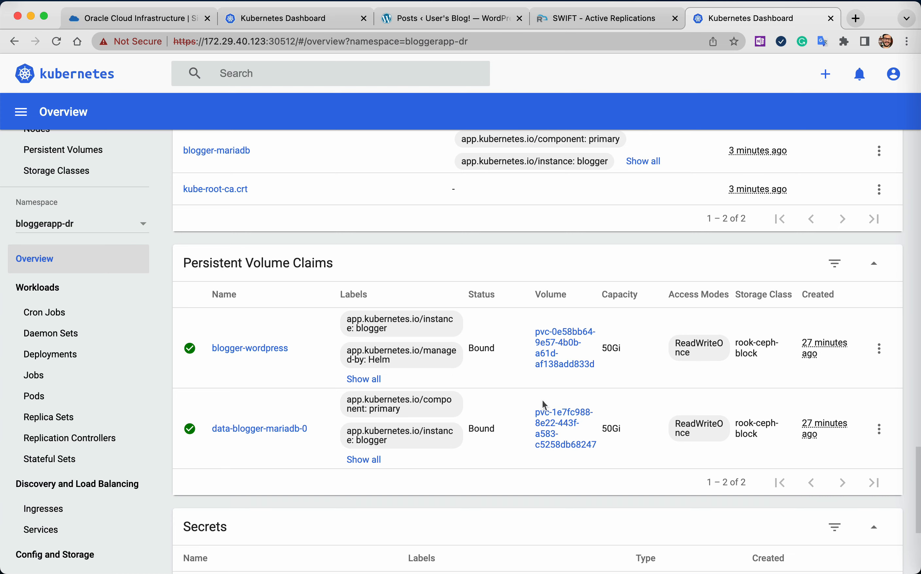
scroll(543, 400, down, 5)
scroll(542, 401, left, 5)
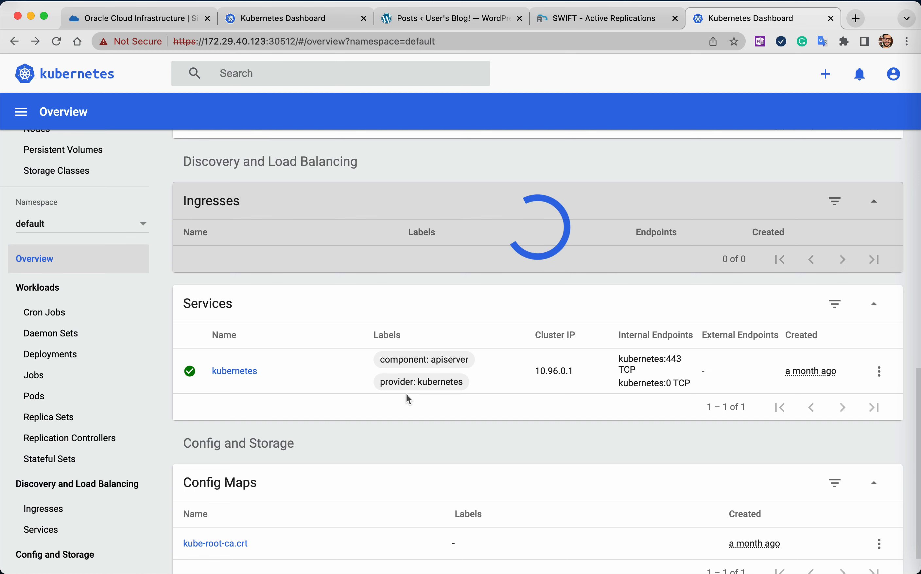
scroll(406, 394, right, 5)
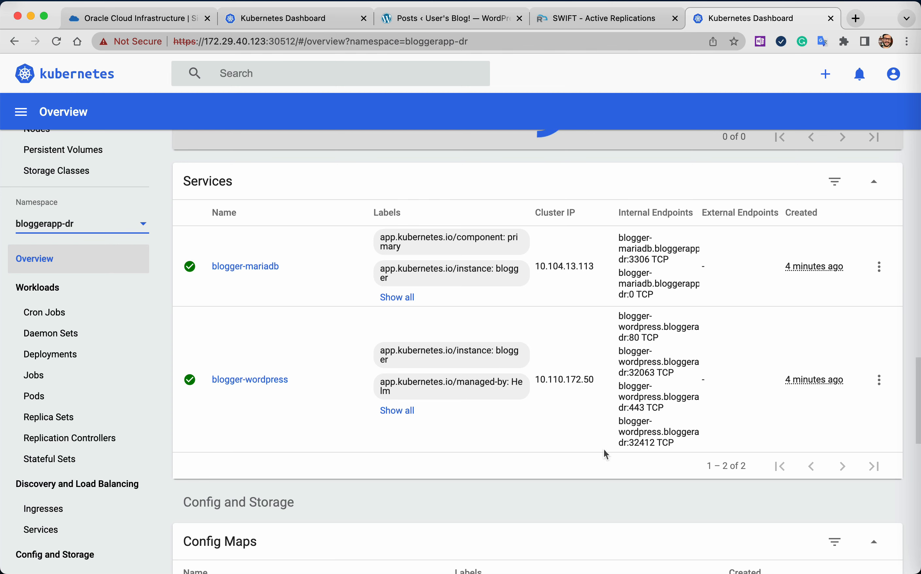
key(super+l)
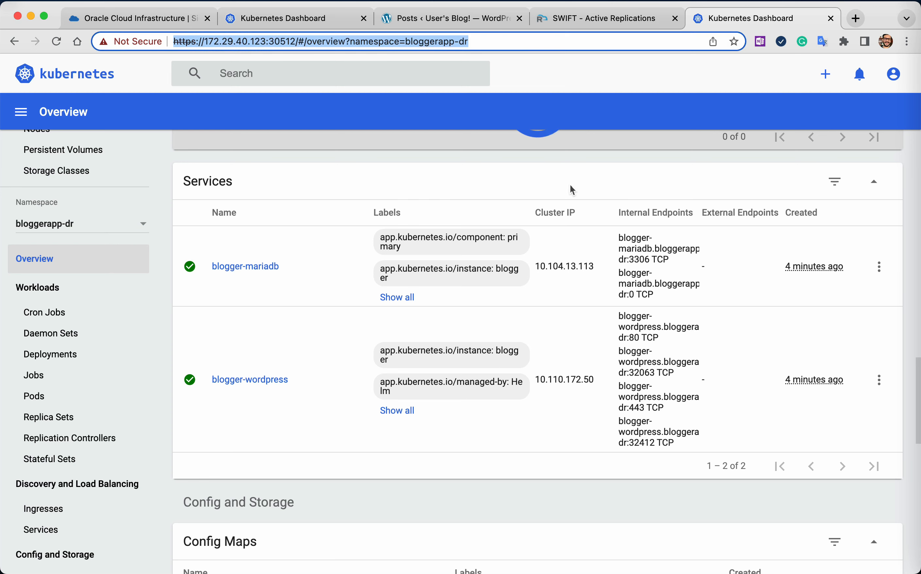
key(super+t)
text(https://172.29.40.123:32412/)
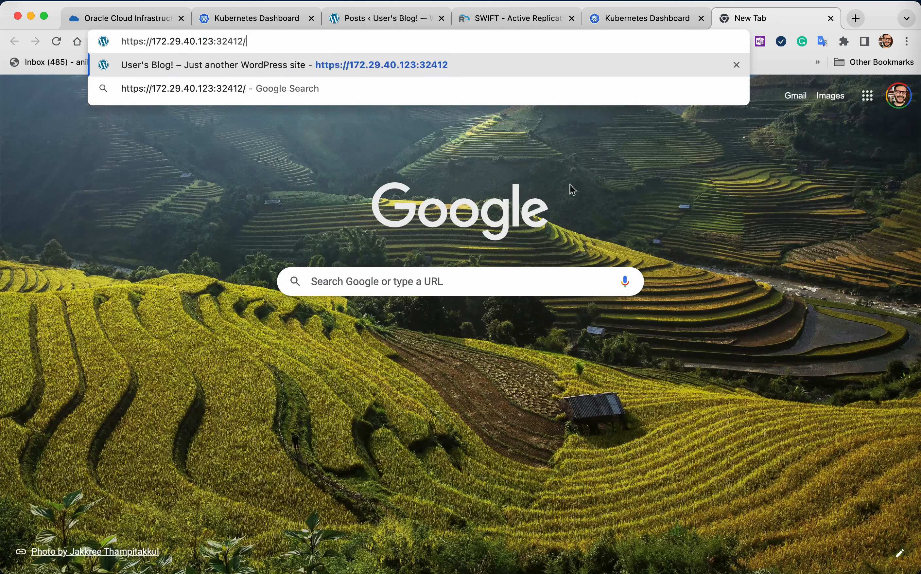
key(Return)
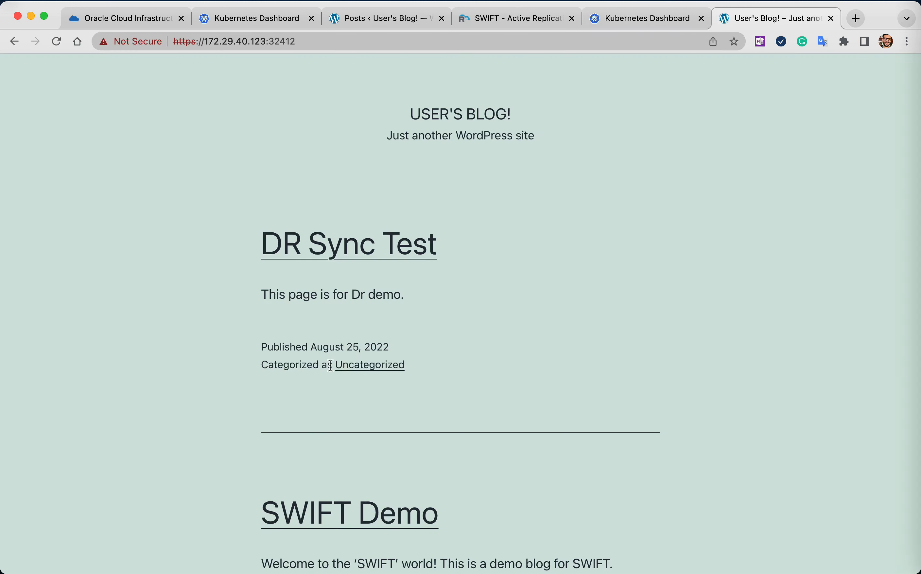
scroll(512, 349, down, 15)
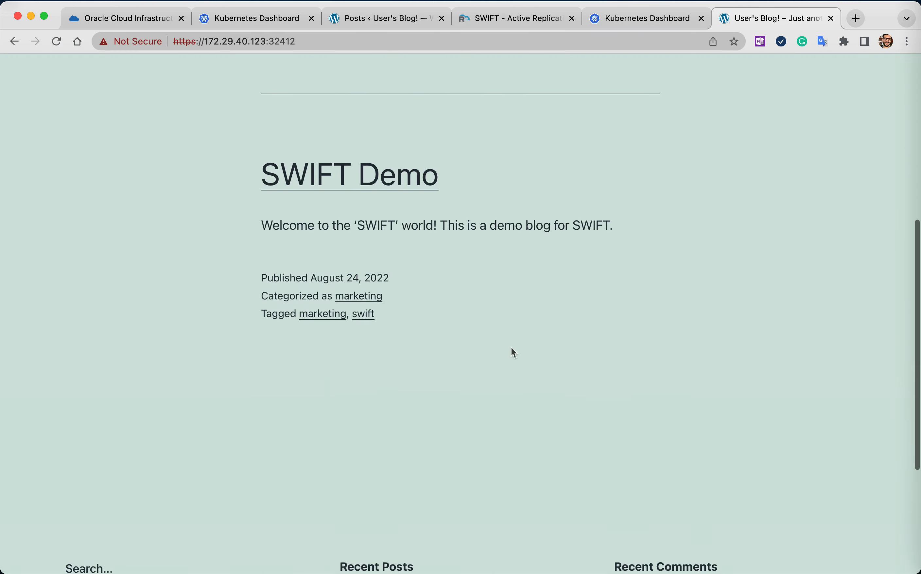
scroll(511, 348, up, 15)
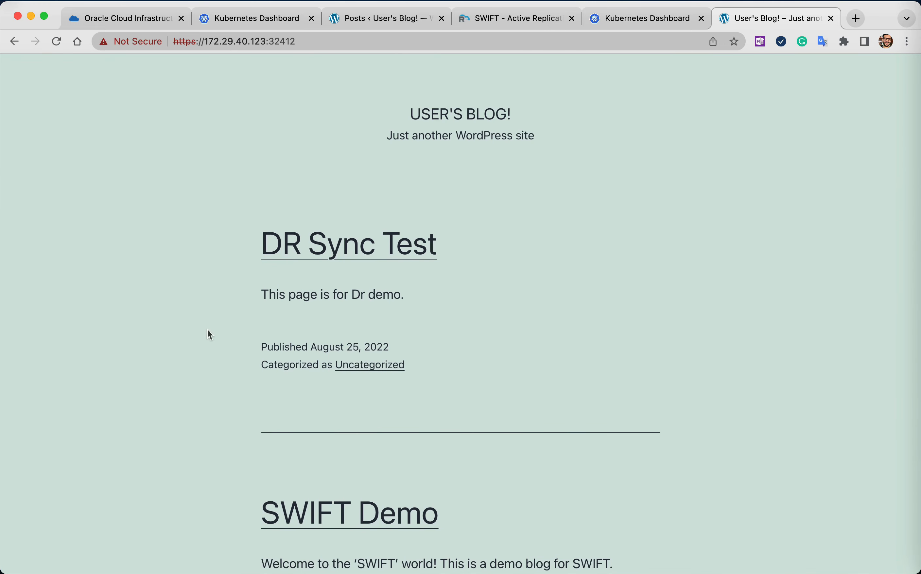
Log in to the DR blog's WordPress admin at /admin with the username and account password, and open its list of all posts.
click(312, 42)
click(313, 42)
text(/admin)
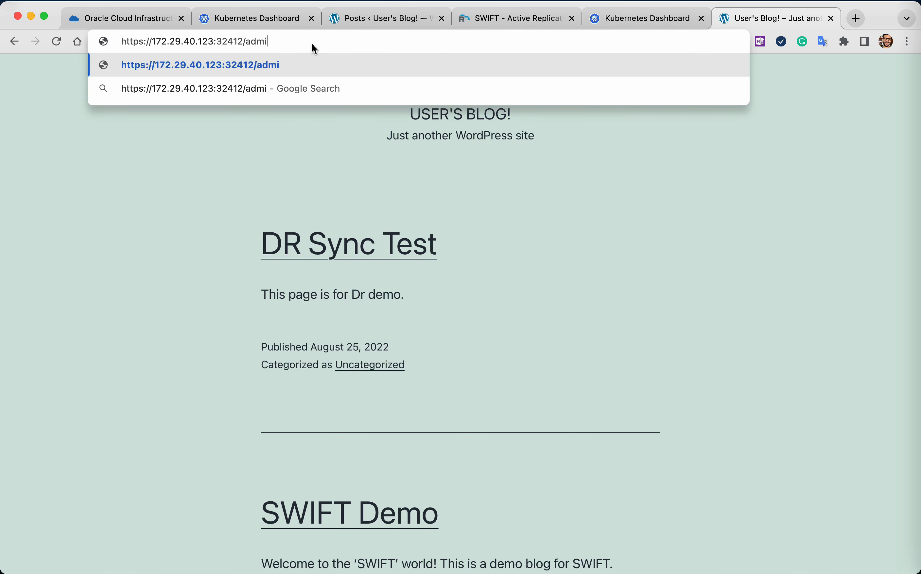
key(Return)
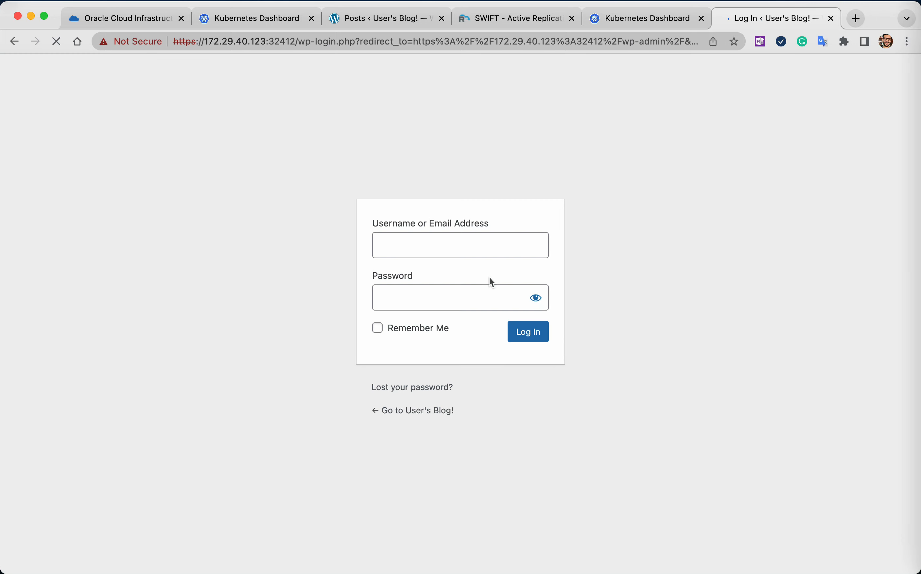
text(user)
key(Tab)
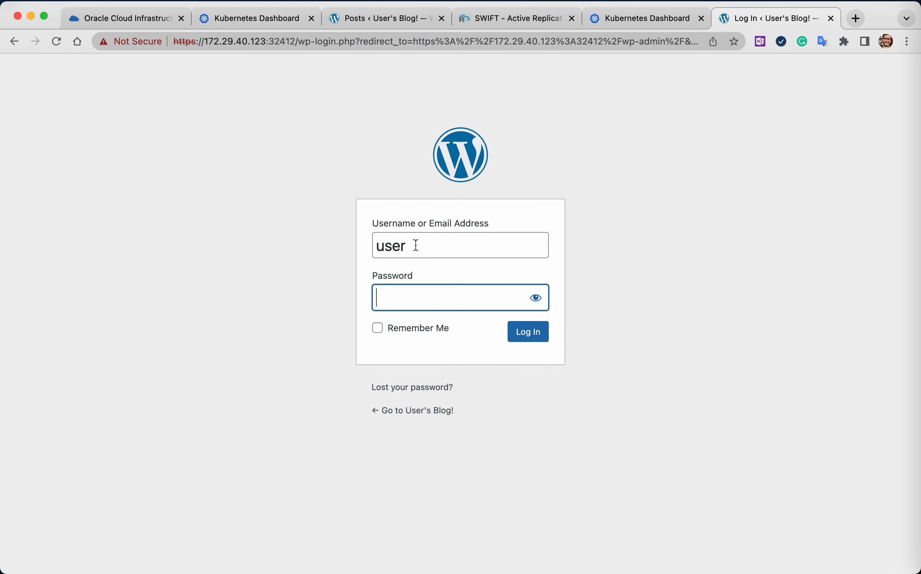
text(•••••••••)
key(Return)
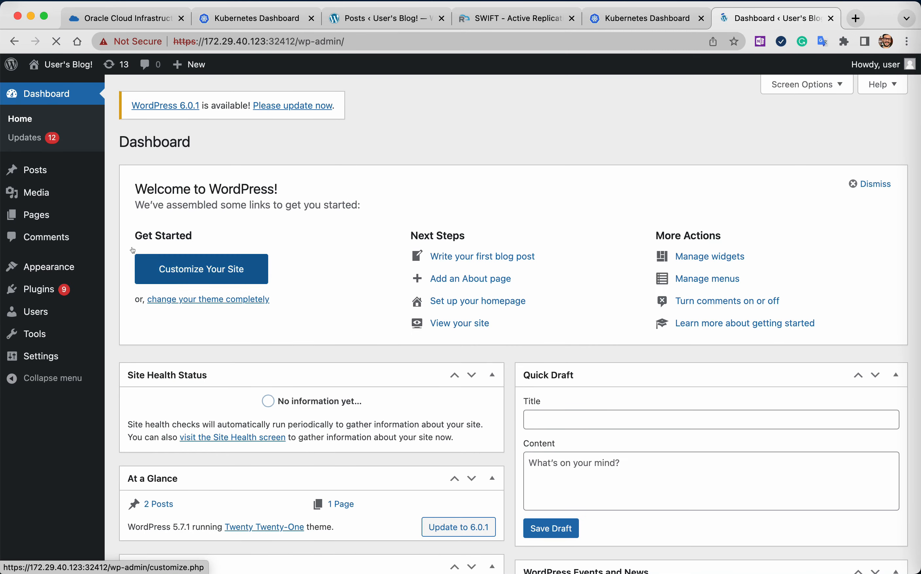
click(133, 172)
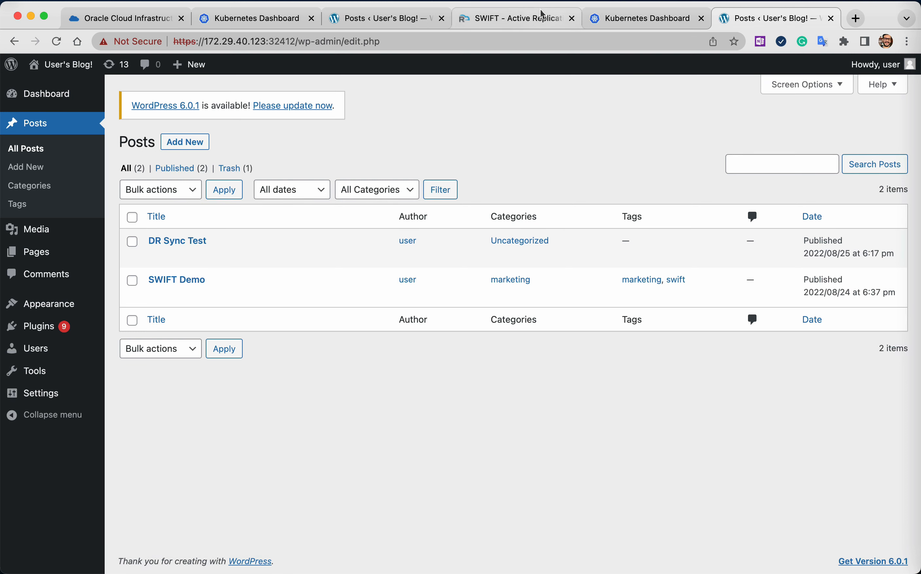
Switch to SWIFT's DR policies and fail over all DR operations of ThirtyMinsStagedSyncPolicy in Drill Mode, without forcing a Stage2 sync.
click(537, 18)
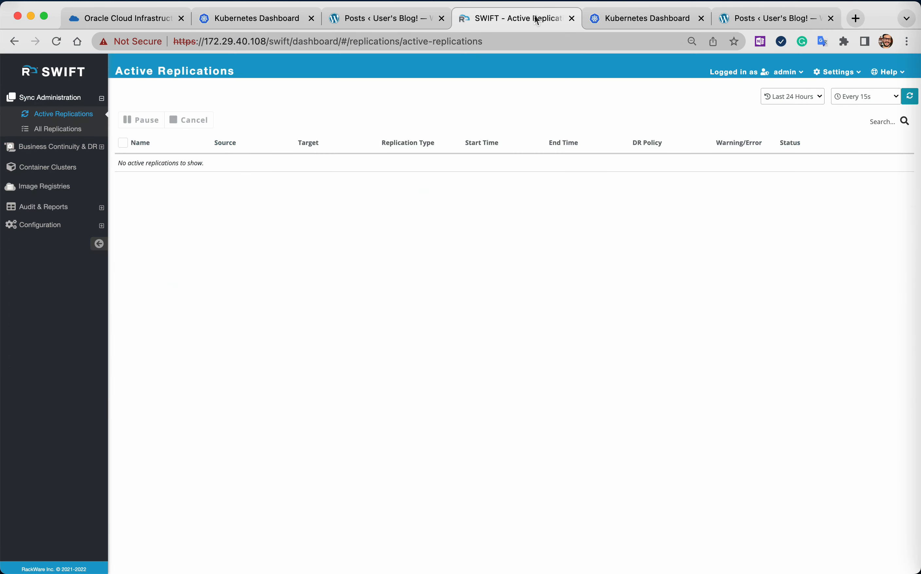
click(58, 146)
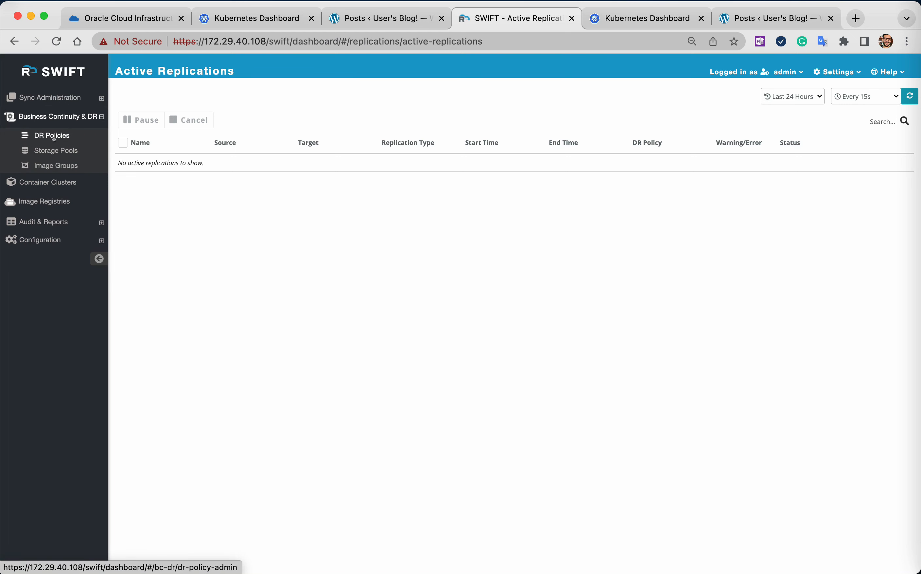
click(53, 135)
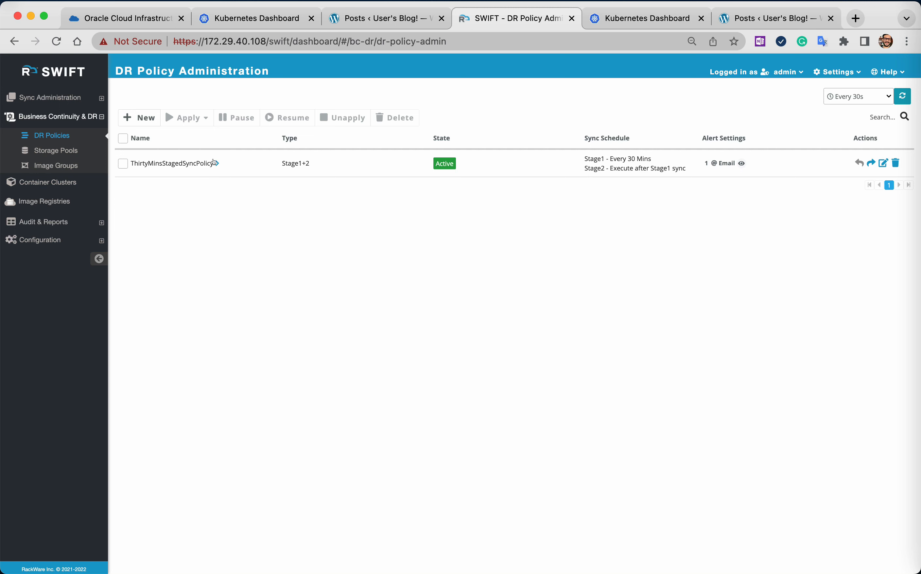
click(117, 162)
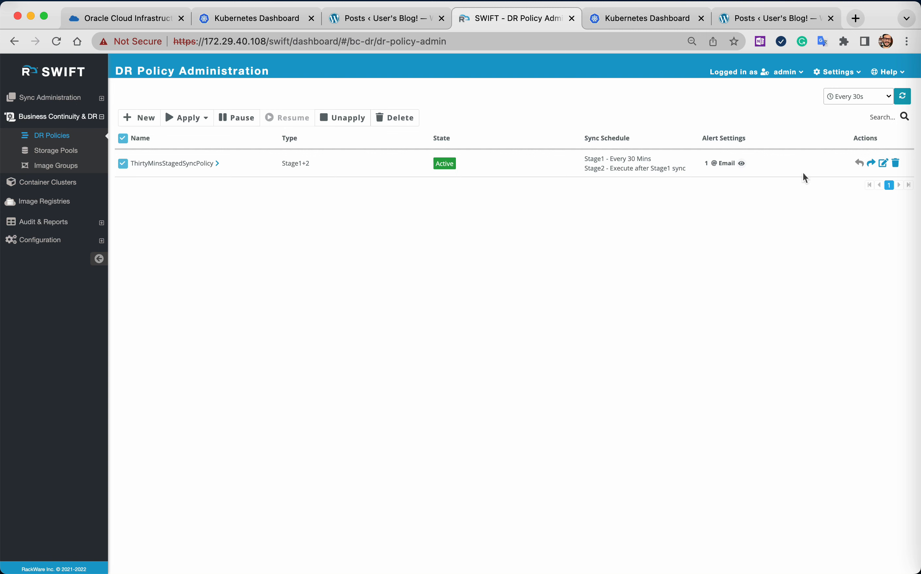
click(869, 163)
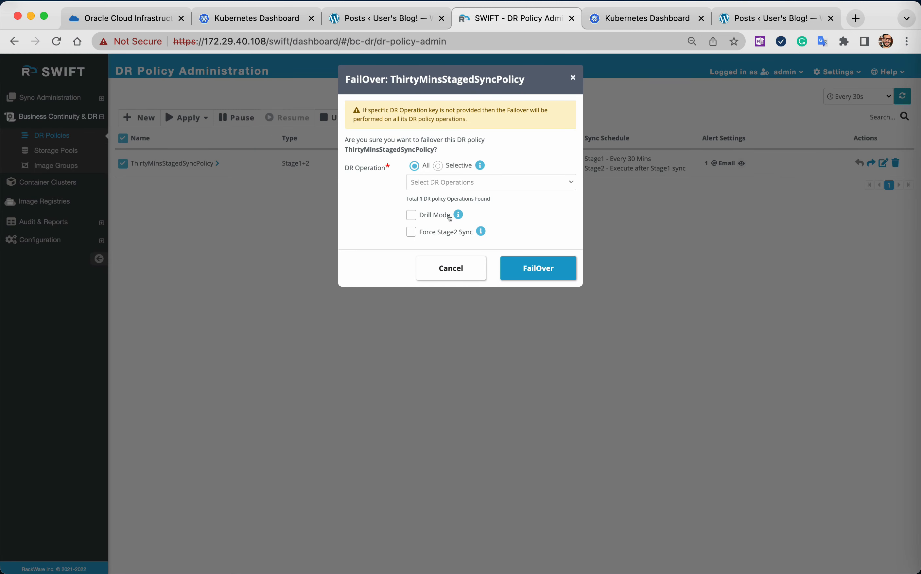
click(411, 215)
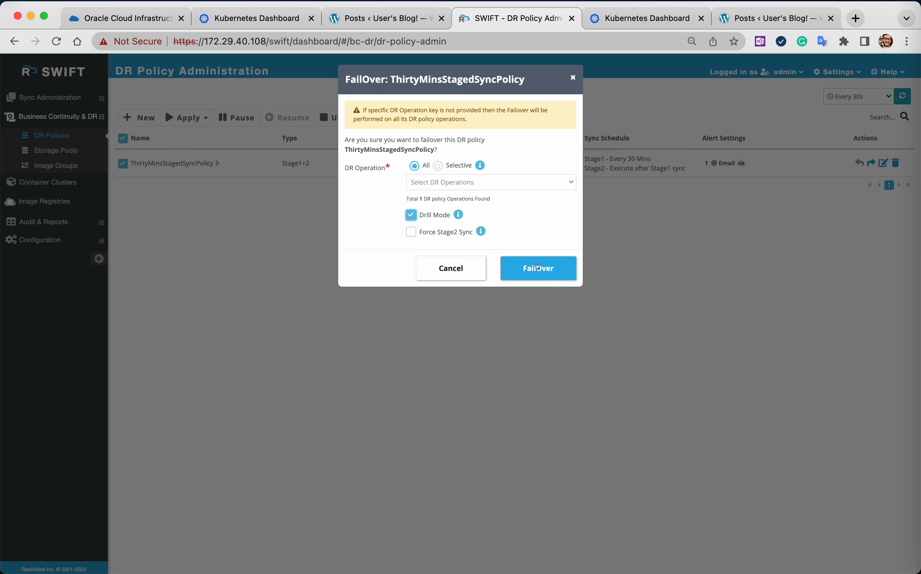
click(536, 267)
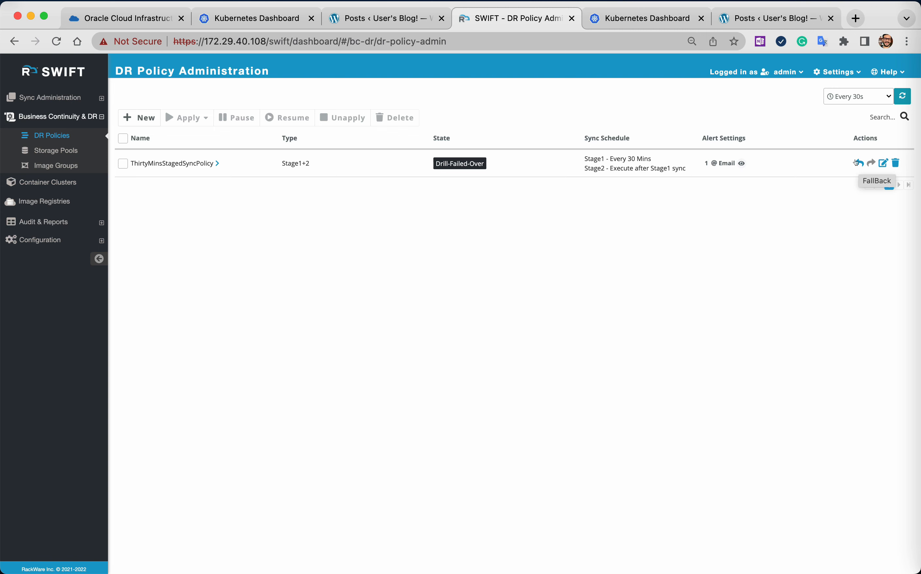
Fall back all DR operations of ThirtyMinsStagedSyncPolicy without Reverse Sync.
click(858, 163)
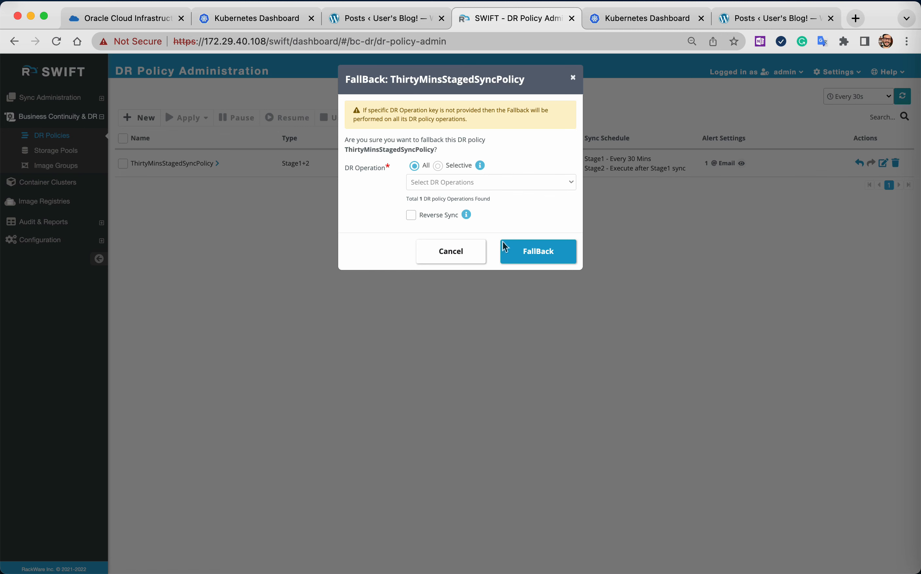
click(506, 251)
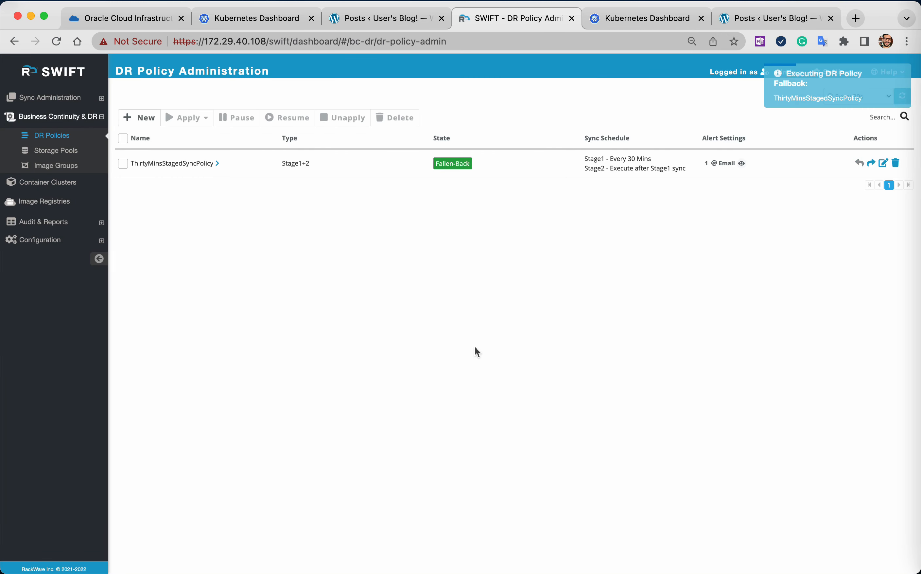